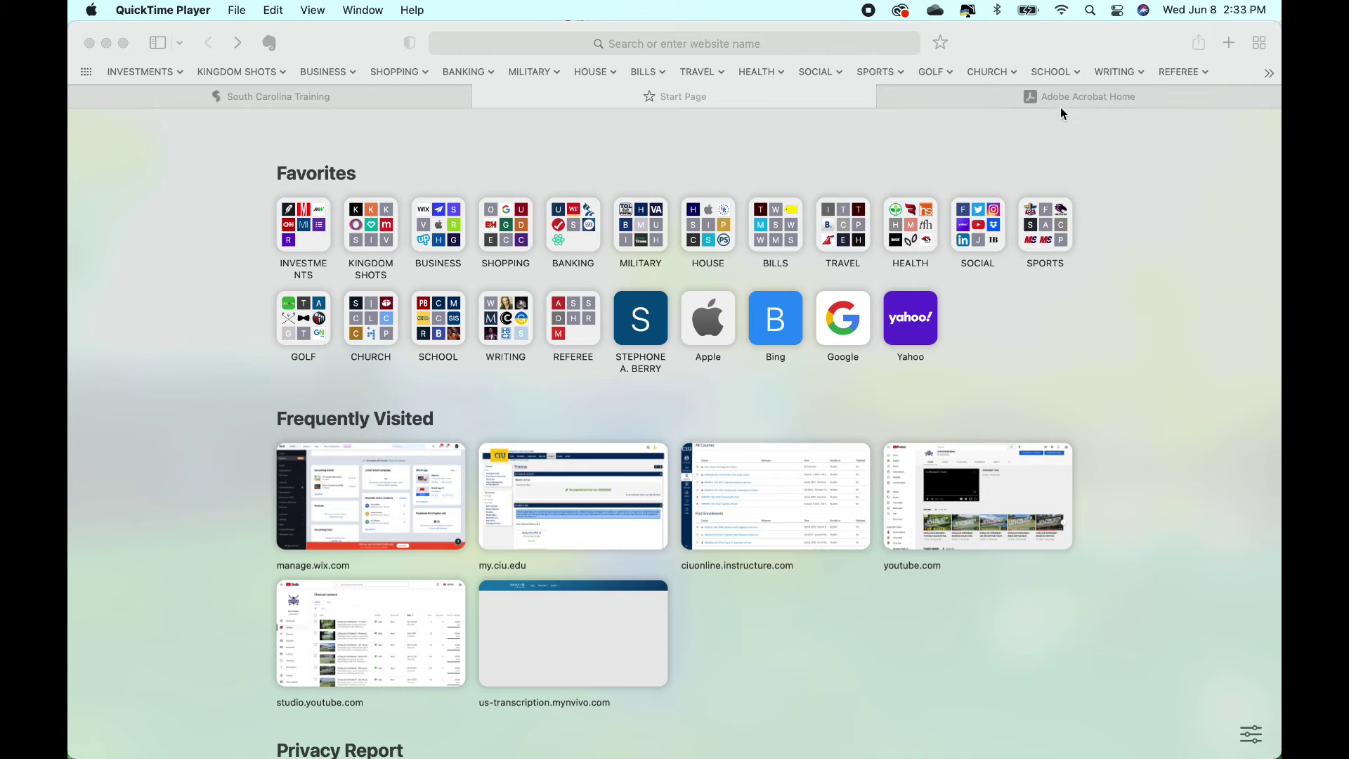
# Step: Search the web for "adobe esign" and open Adobe's Acrobat Sign e-signatures page from the results
pyautogui.click(685, 44)
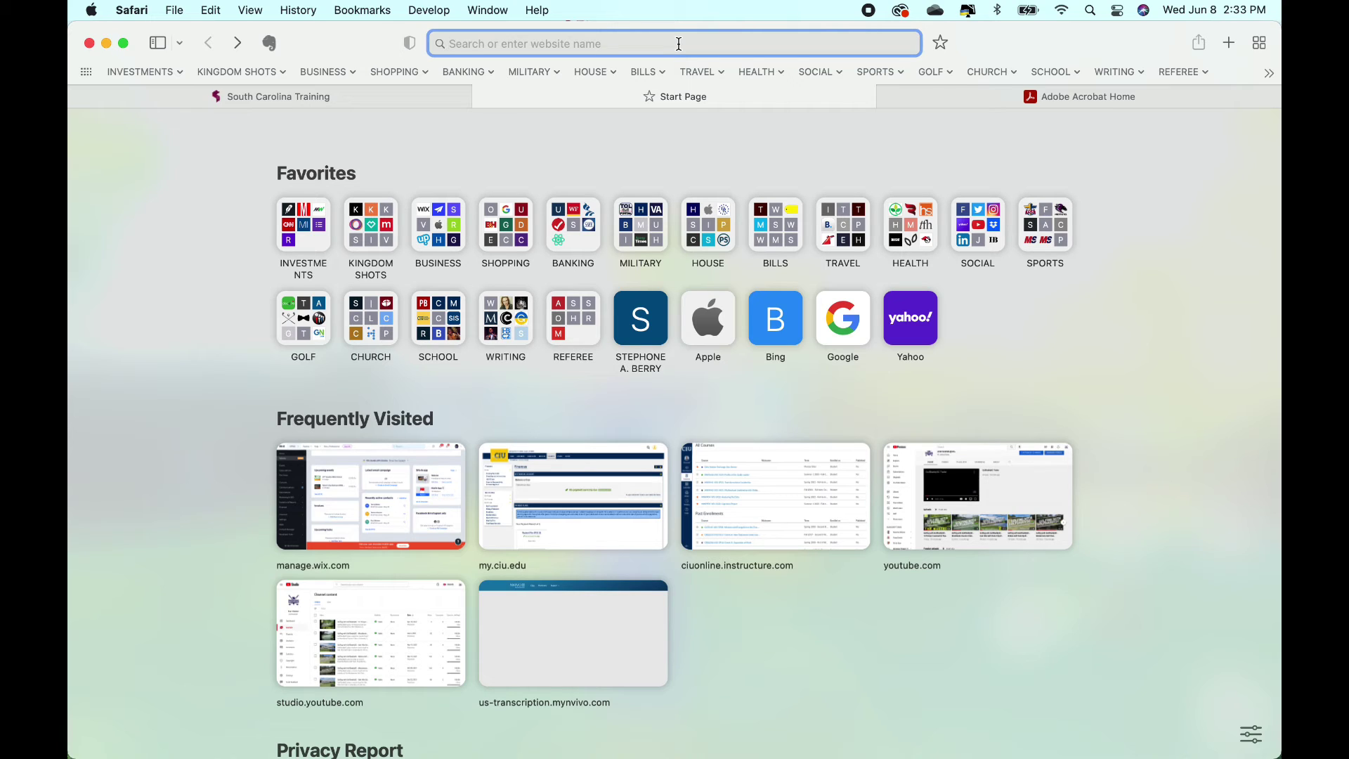
pyautogui.write('ad')
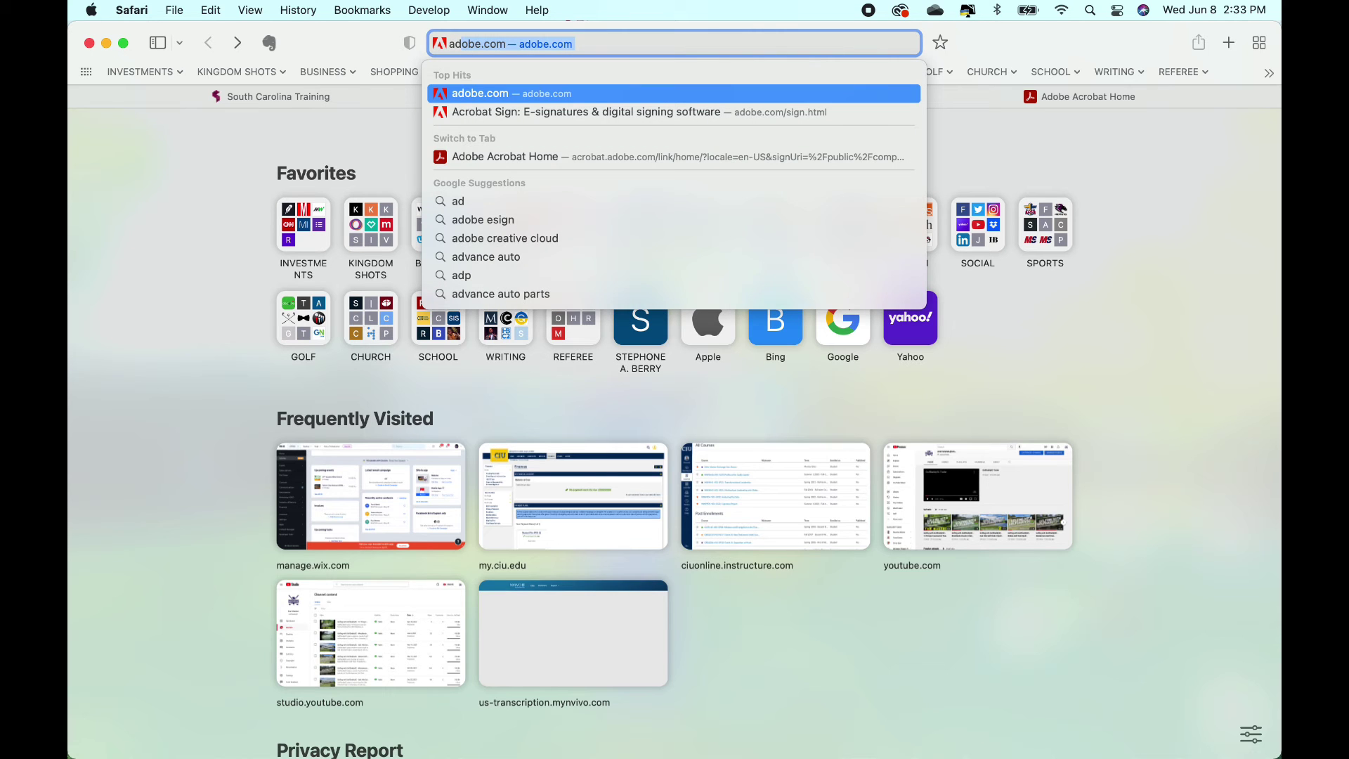
pyautogui.write('obe esi')
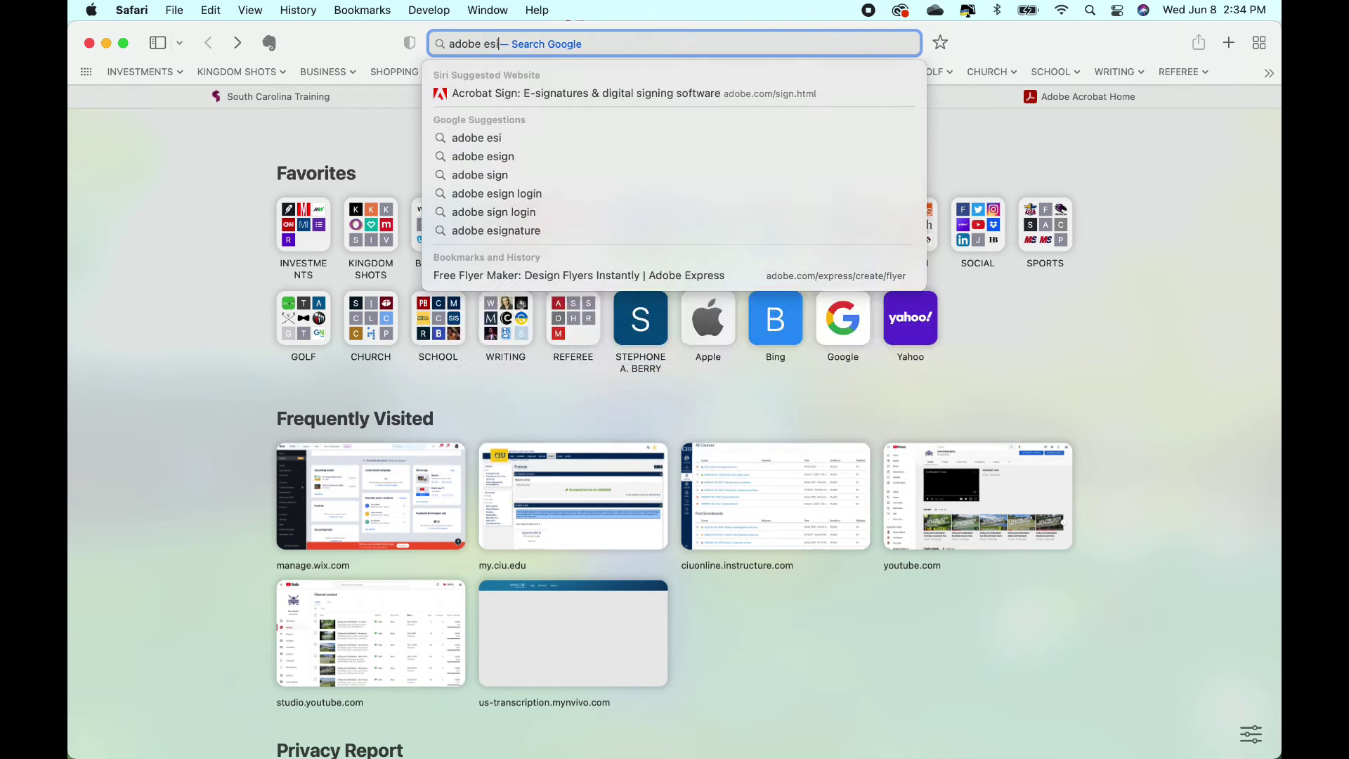
pyautogui.write('gn')
pyautogui.press('Return')
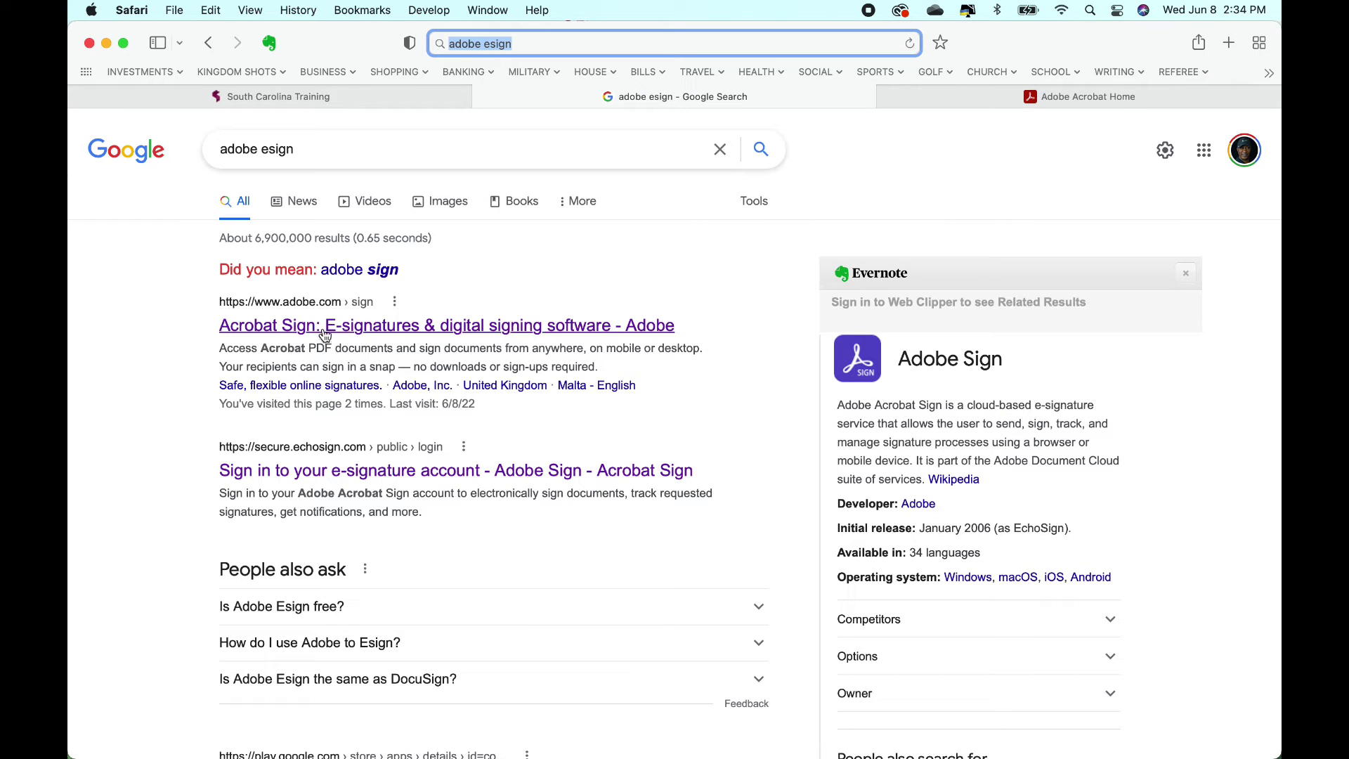
pyautogui.click(485, 325)
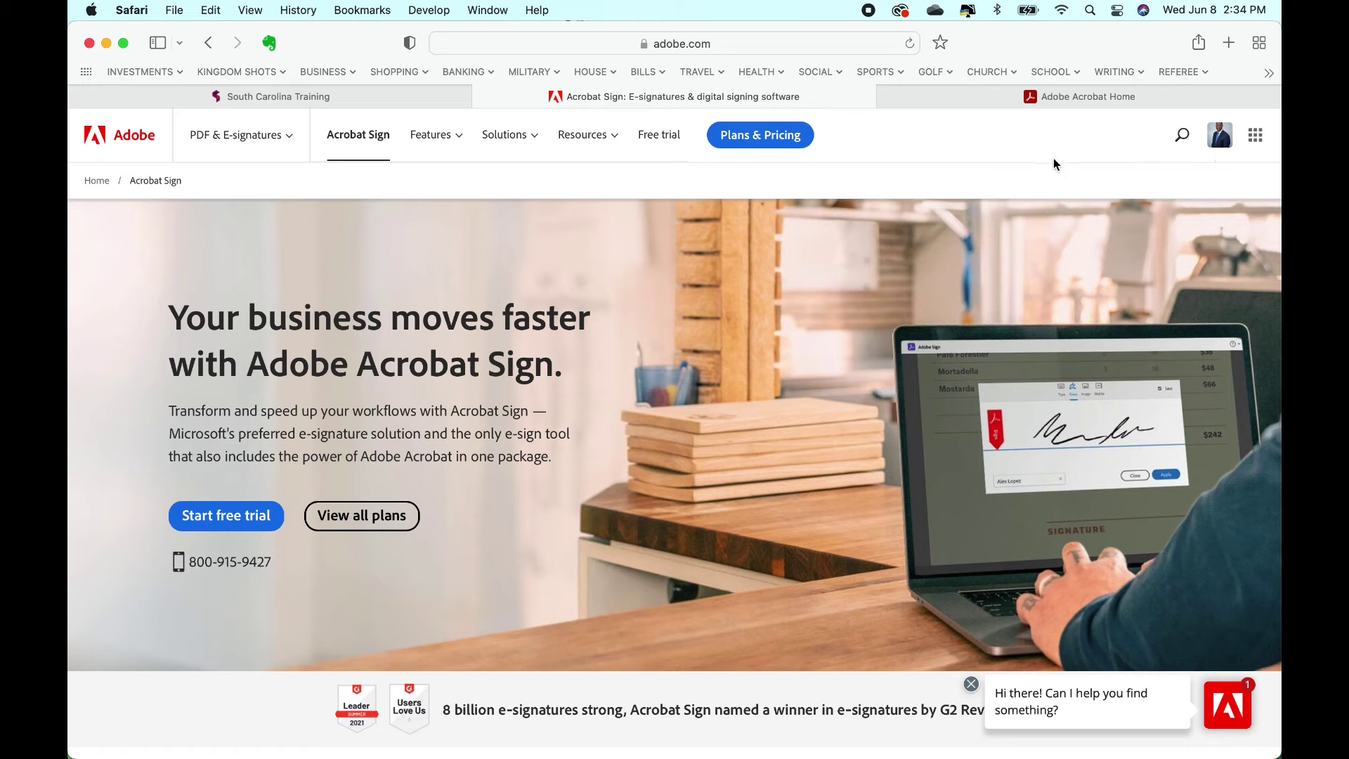
# Step: Open the Acrobat Sign plans and pricing and examine the individual Acrobat Standard DC and Acrobat Pro DC plans and their features
pyautogui.click(1223, 142)
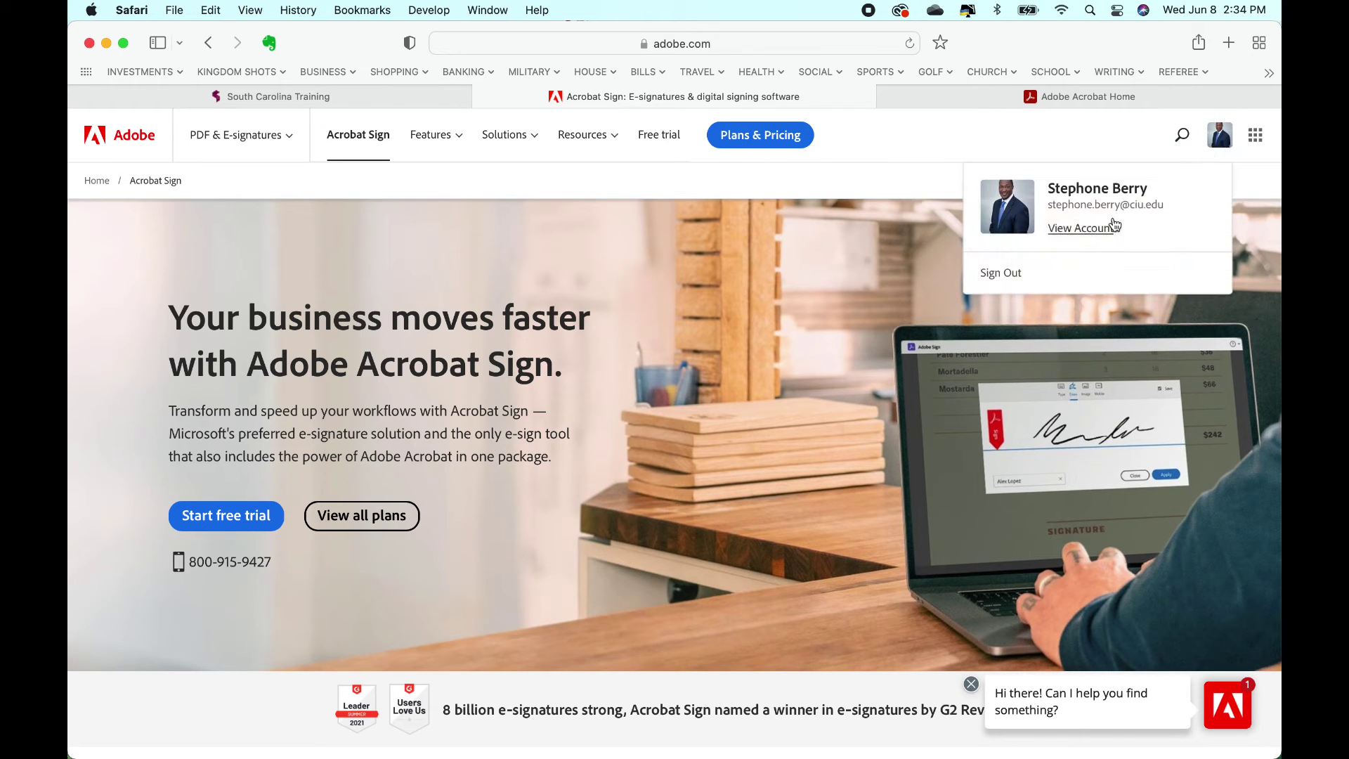
pyautogui.click(1221, 145)
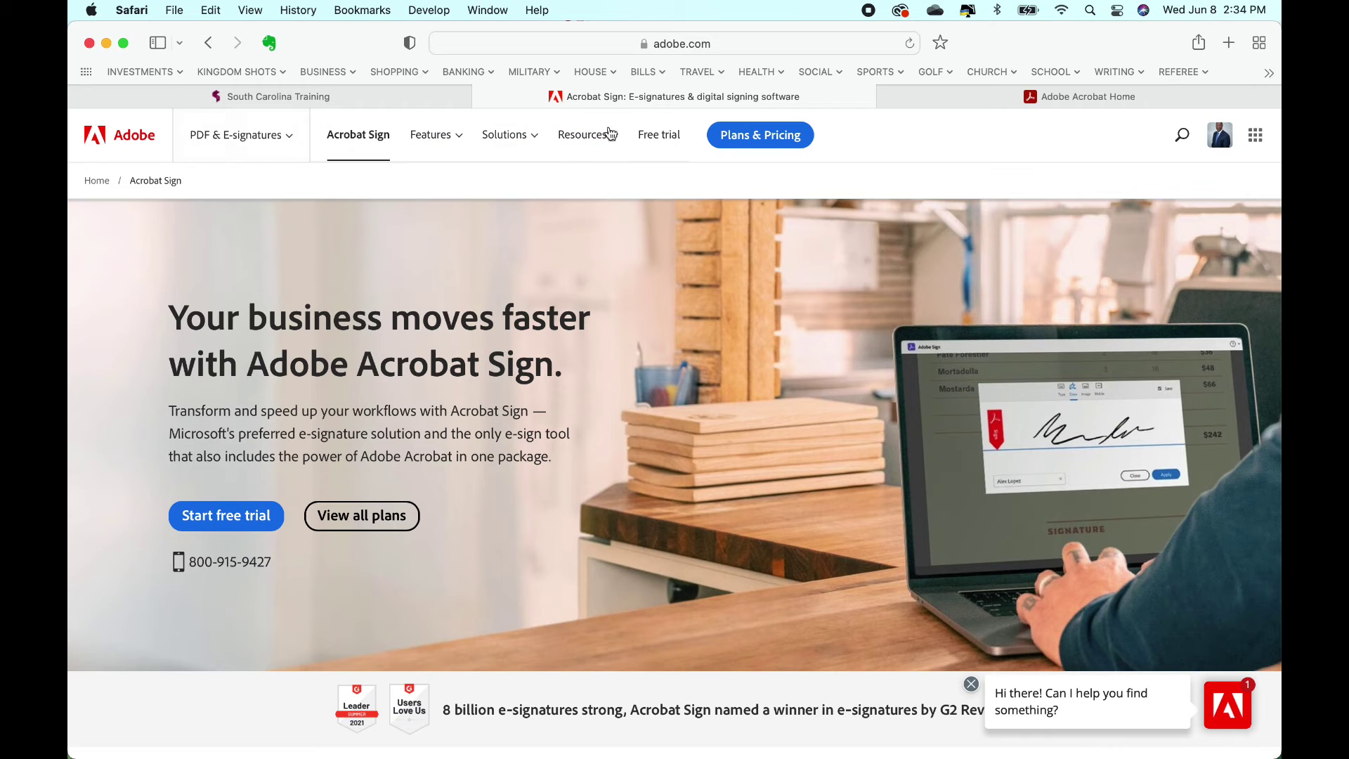
pyautogui.click(751, 139)
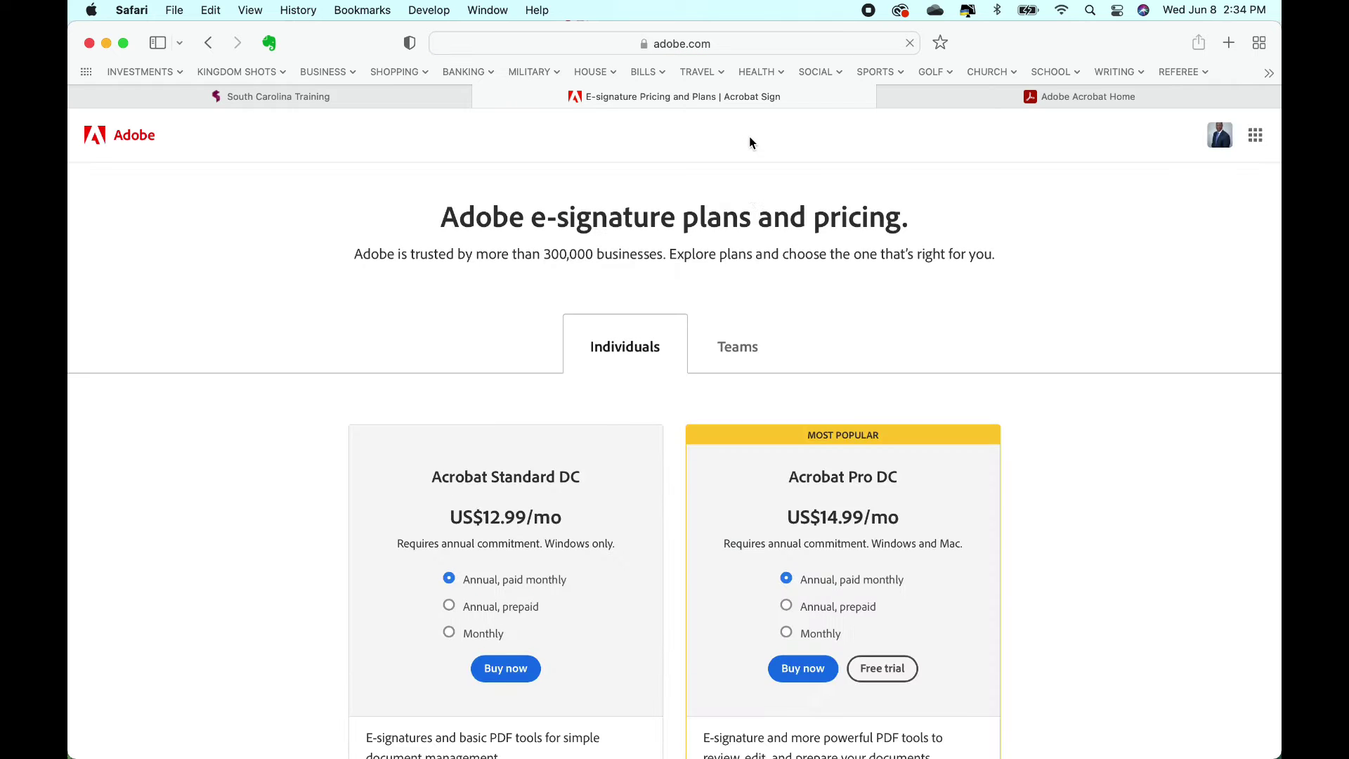
pyautogui.scroll(-3, 1013, 268)
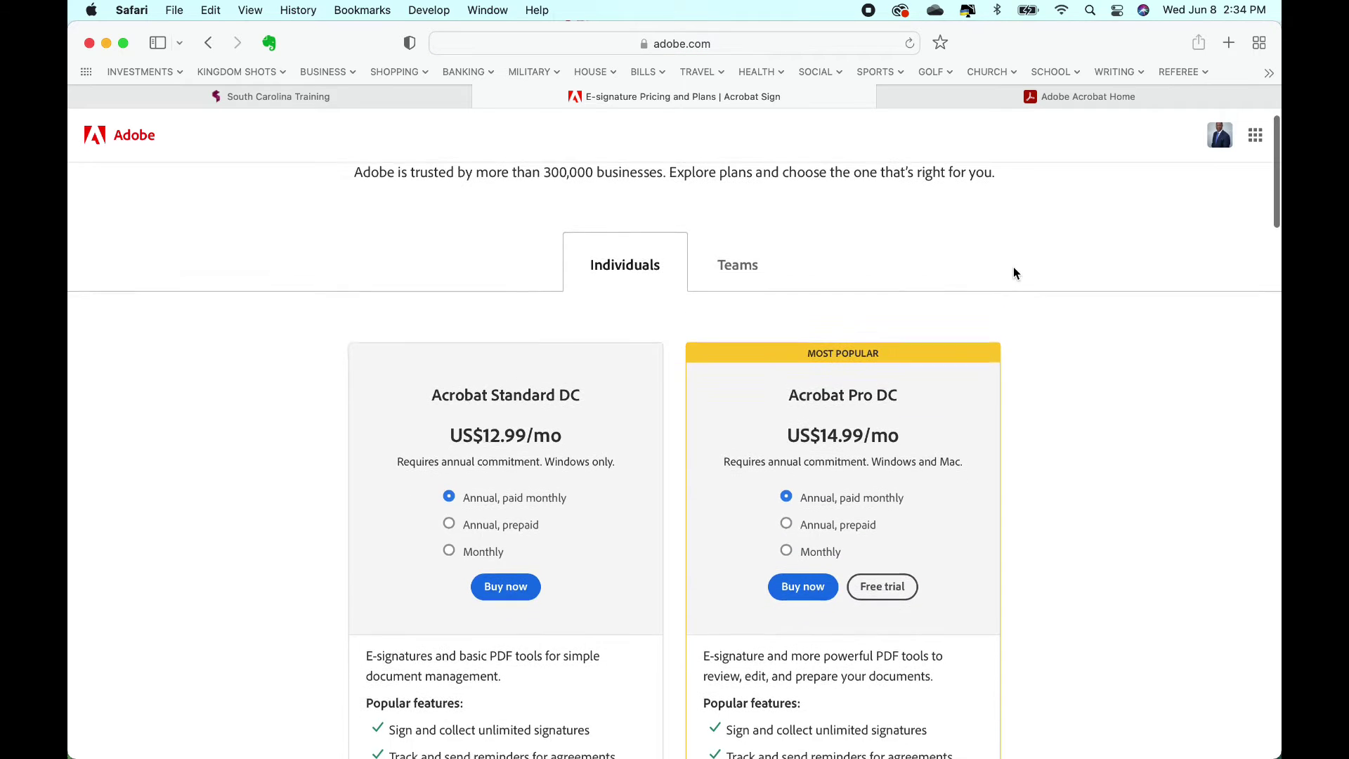
pyautogui.scroll(-2, 1046, 265)
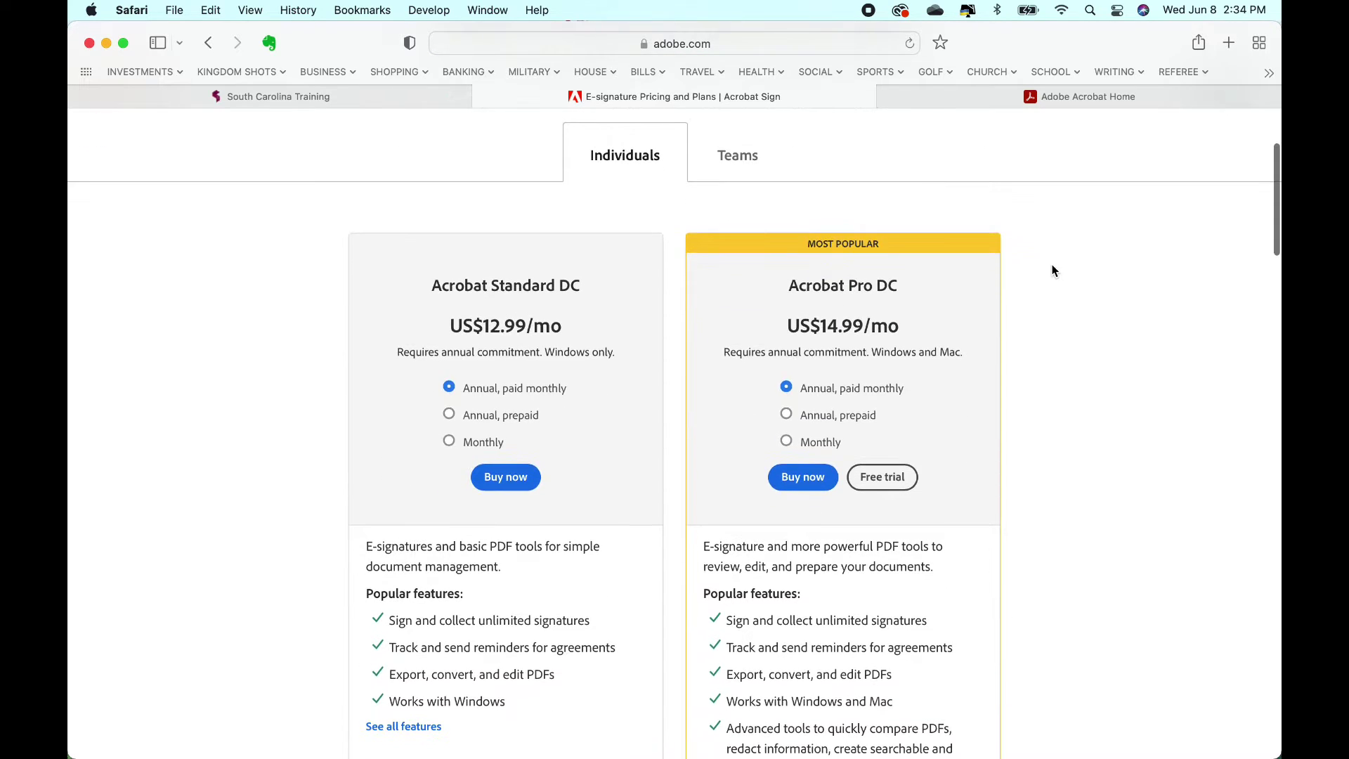
pyautogui.scroll(-2, 1052, 270)
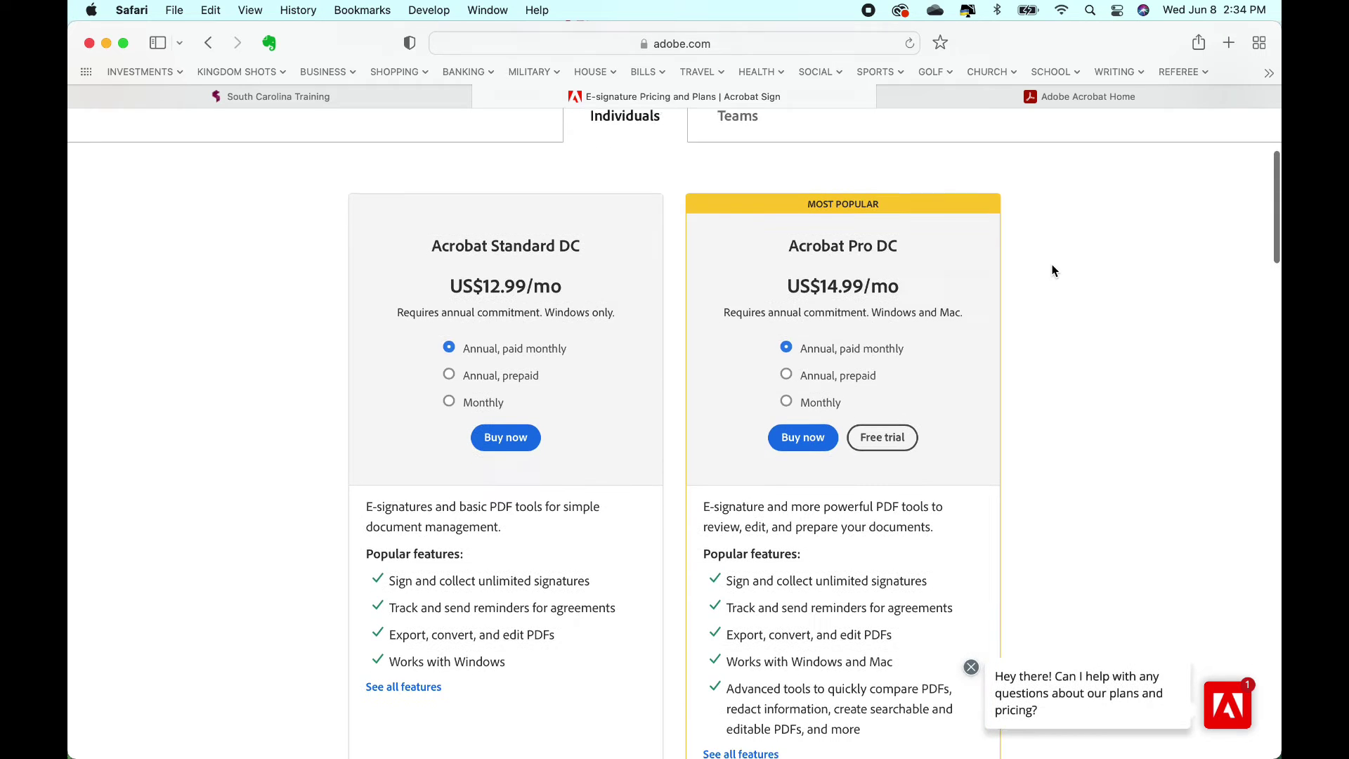
pyautogui.scroll(-1, 1052, 271)
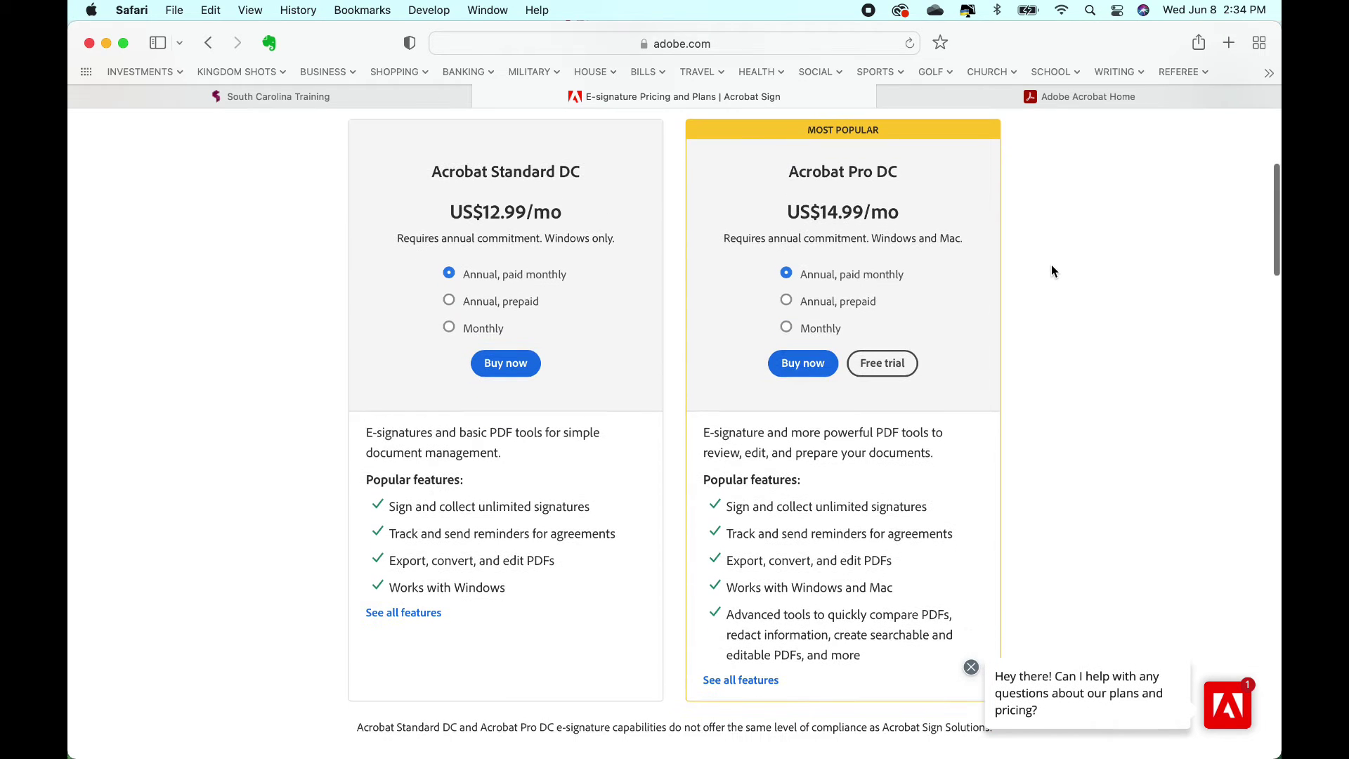
pyautogui.scroll(-1, 1052, 271)
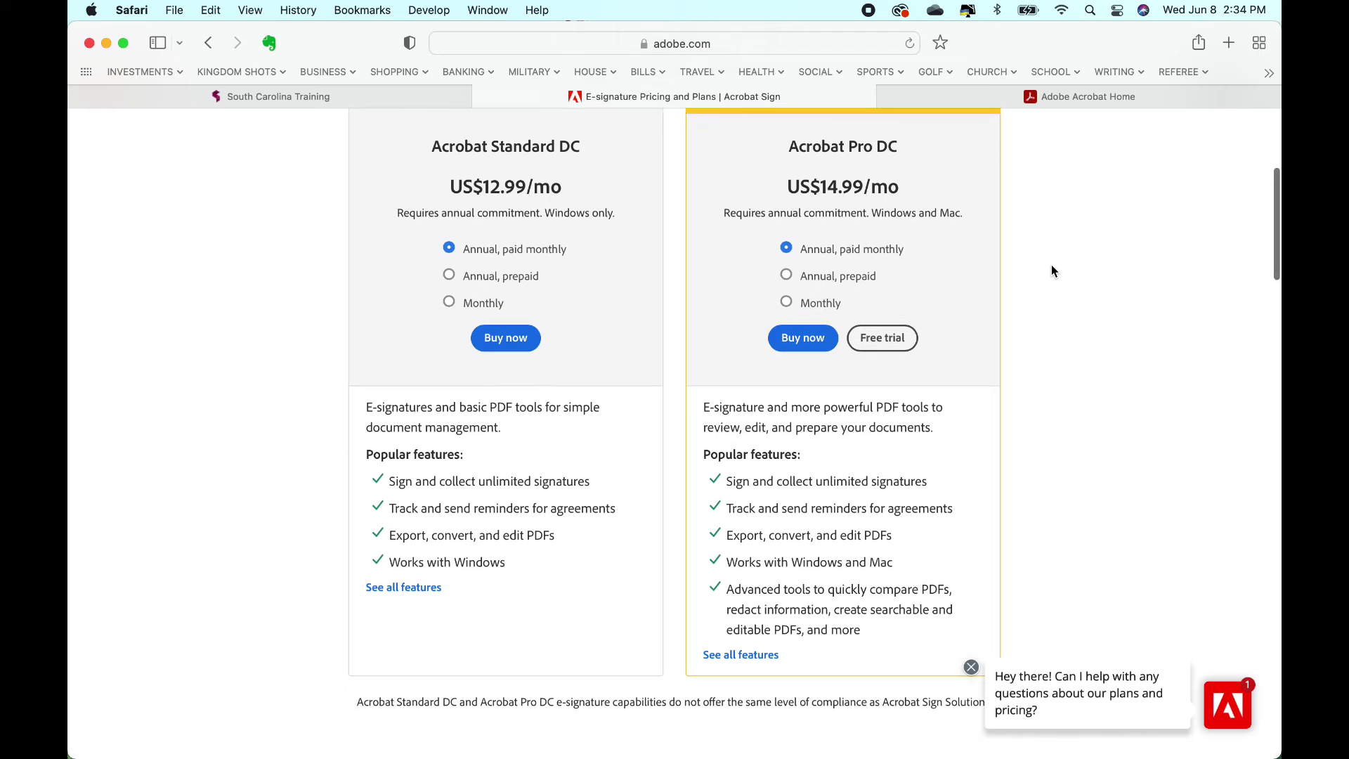
pyautogui.scroll(-1, 1052, 270)
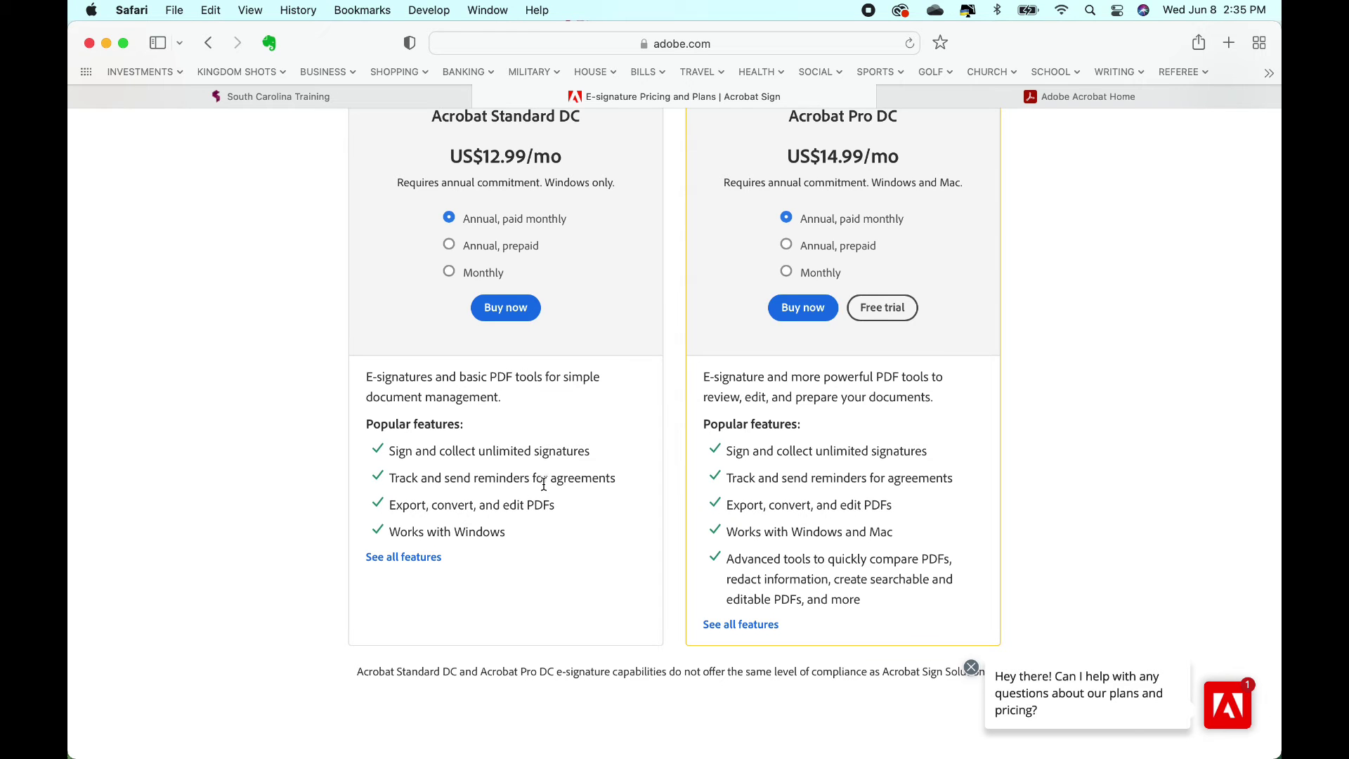
pyautogui.scroll(3, 534, 491)
pyautogui.scroll(2, 543, 490)
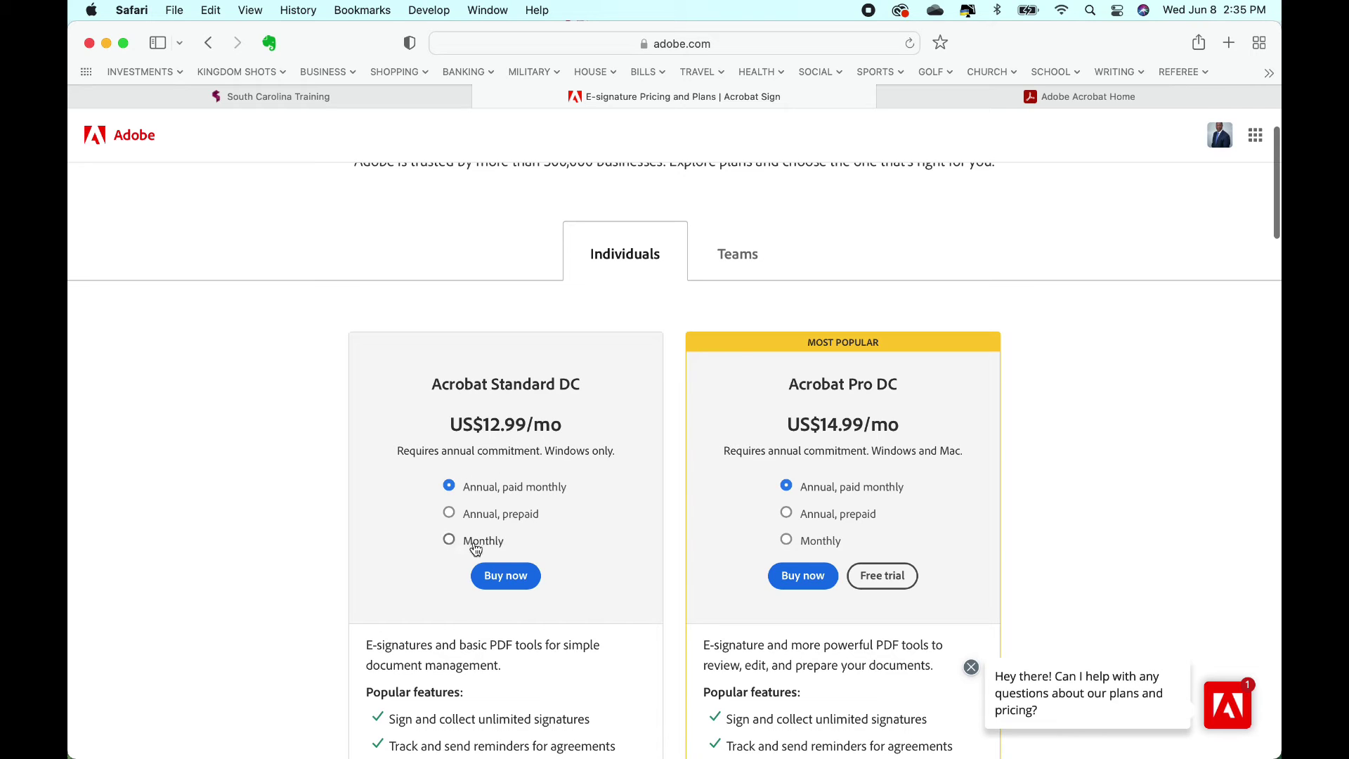
pyautogui.scroll(-3, 449, 541)
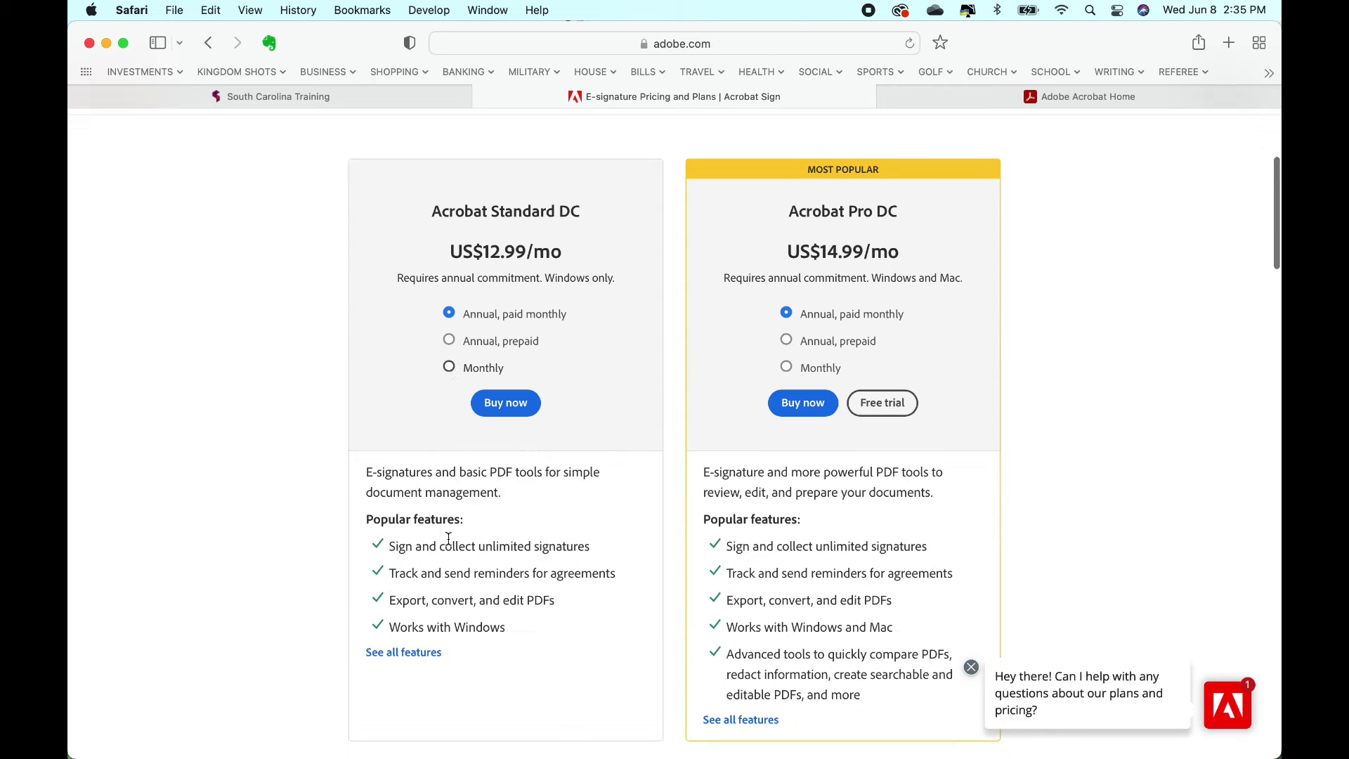
# Step: Compare Acrobat Standard DC pricing between the Monthly and the "Annual, paid monthly" billing options
pyautogui.click(449, 366)
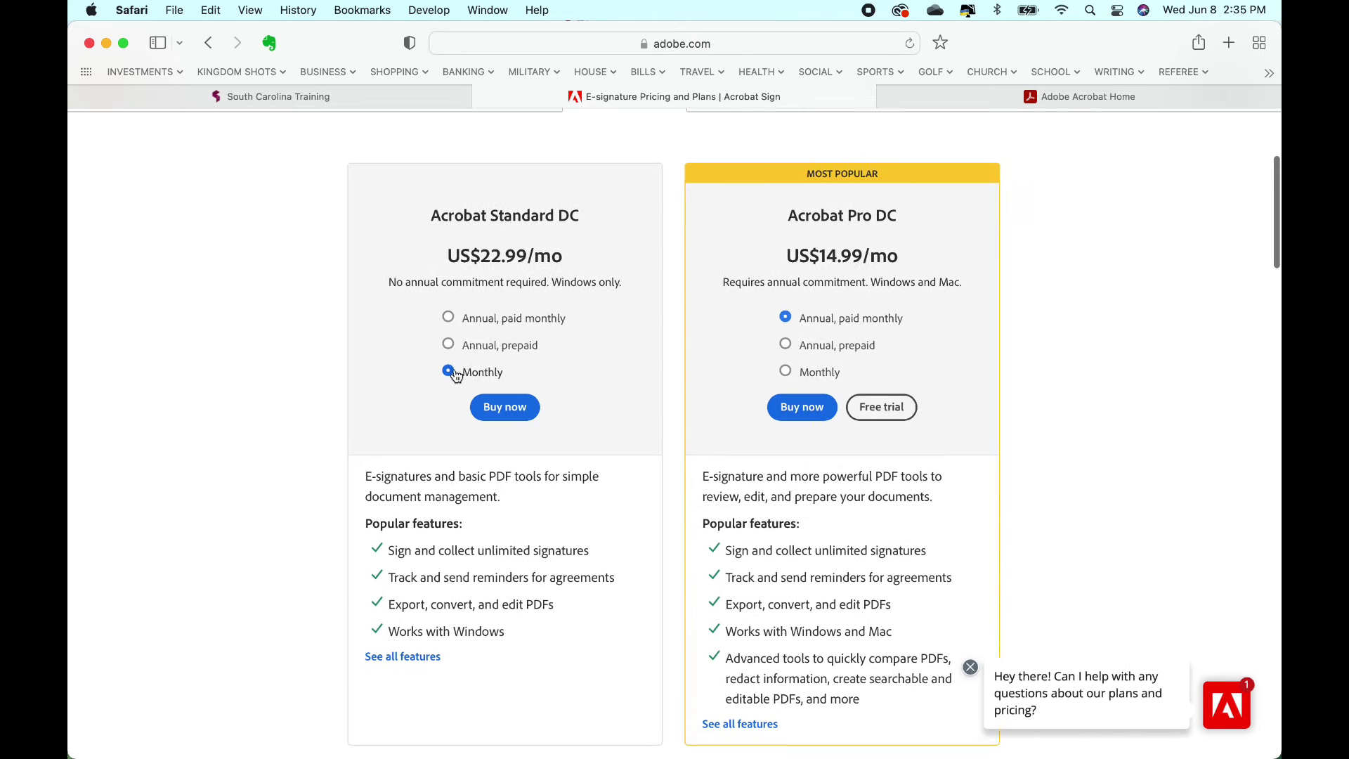
pyautogui.scroll(1, 632, 379)
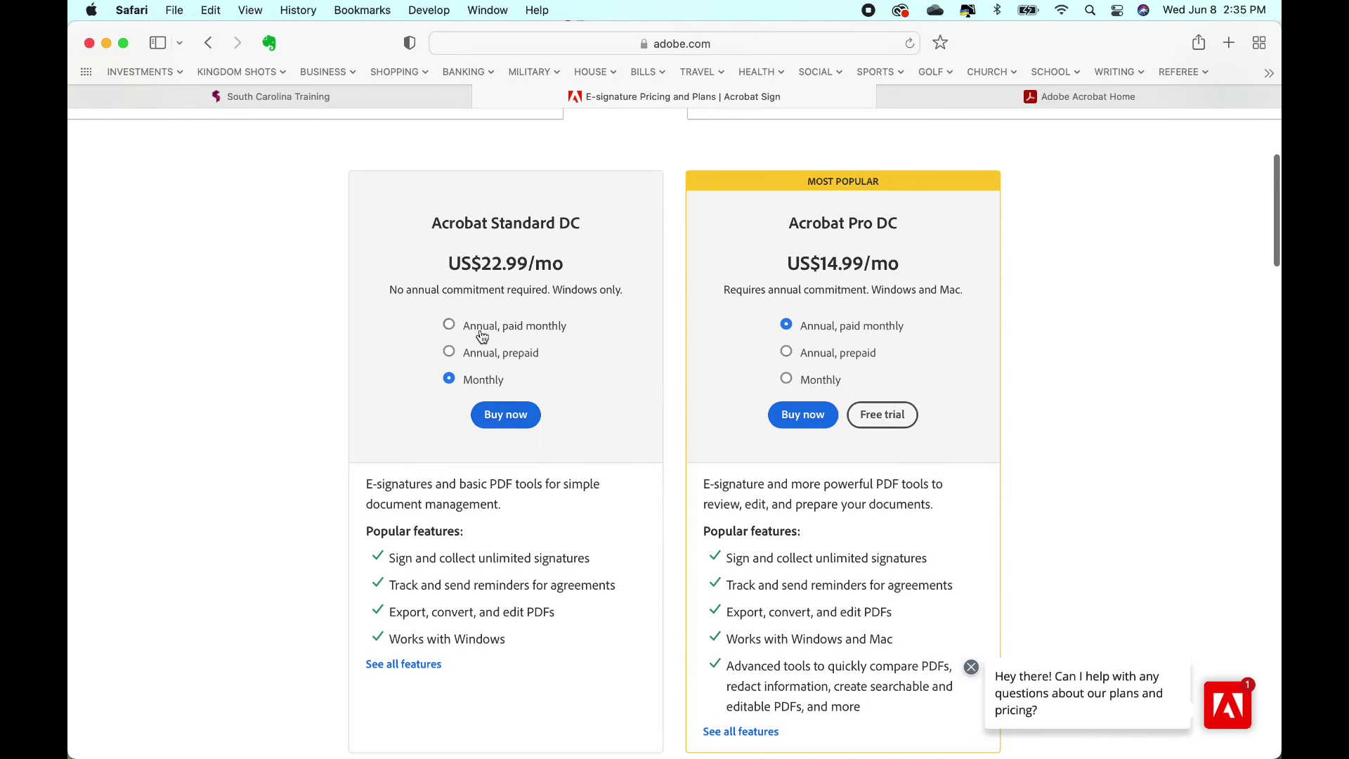
pyautogui.click(450, 325)
# Step: Open the overview page of the signed-in Adobe account
pyautogui.scroll(5, 626, 354)
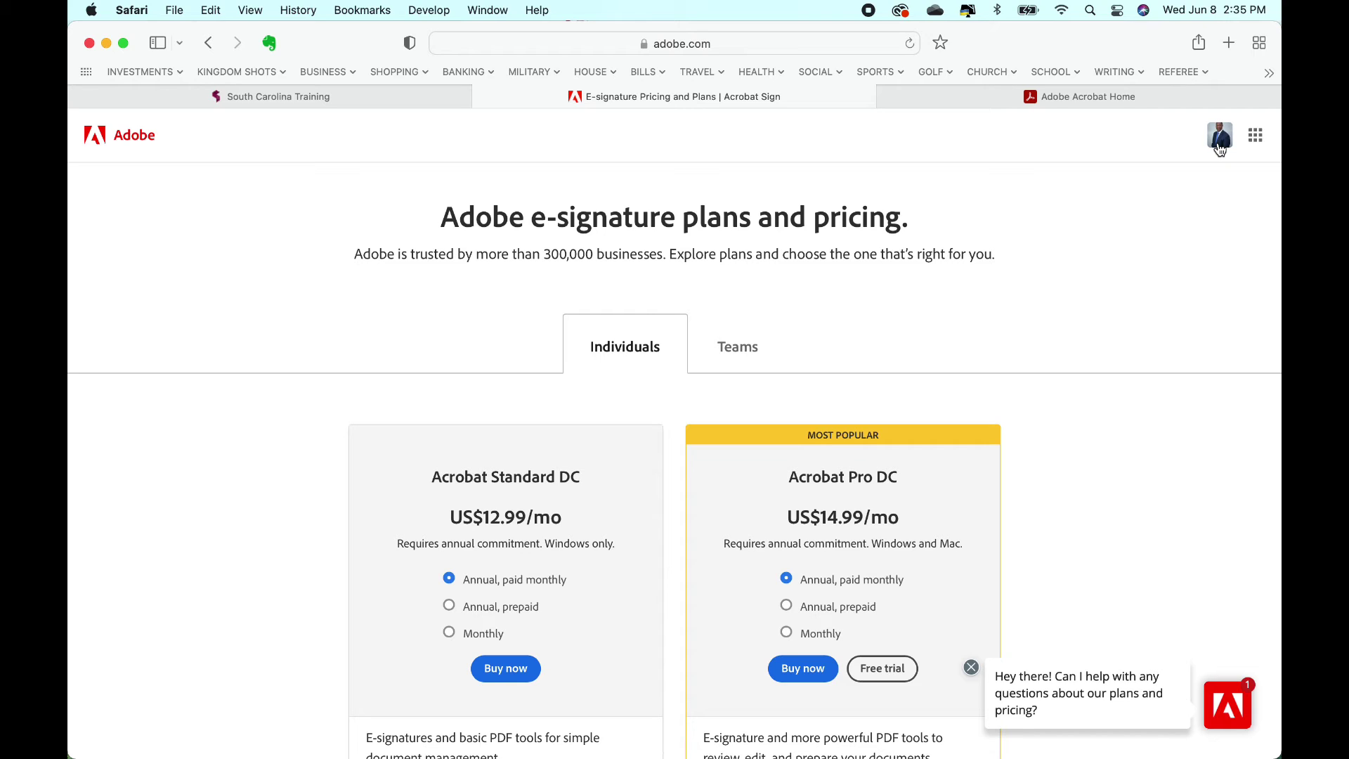
pyautogui.click(1220, 149)
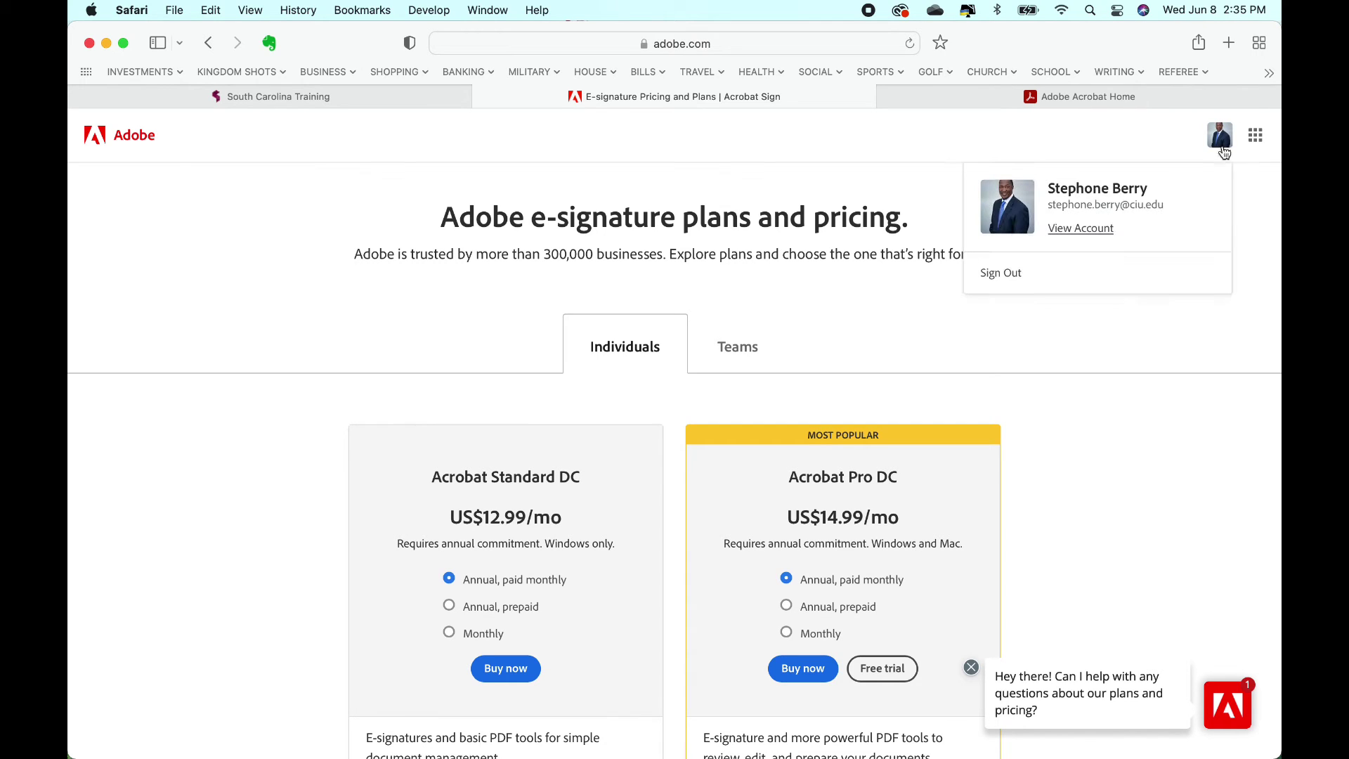
pyautogui.click(1079, 229)
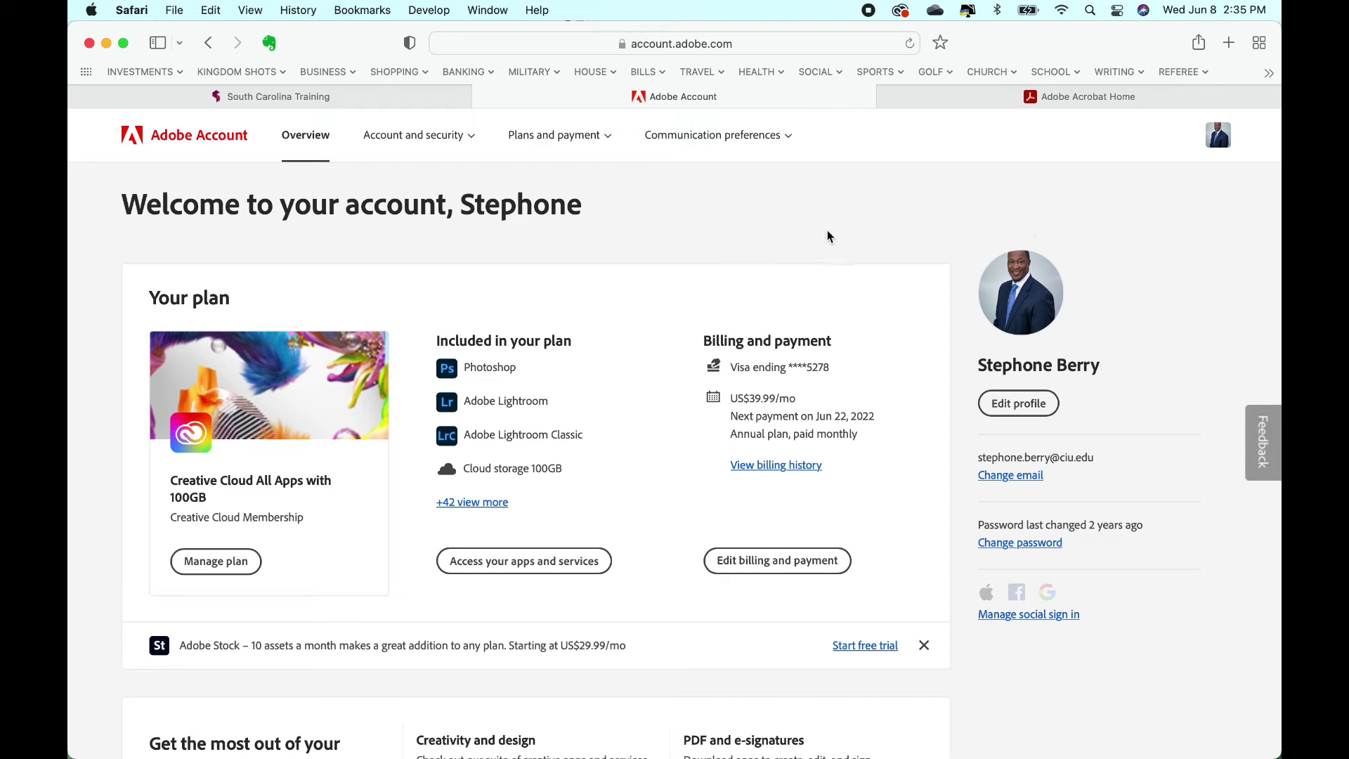
# Step: Look through the account overview for the current plan, billing details and the available PDF and e-signature services
pyautogui.scroll(-5, 551, 330)
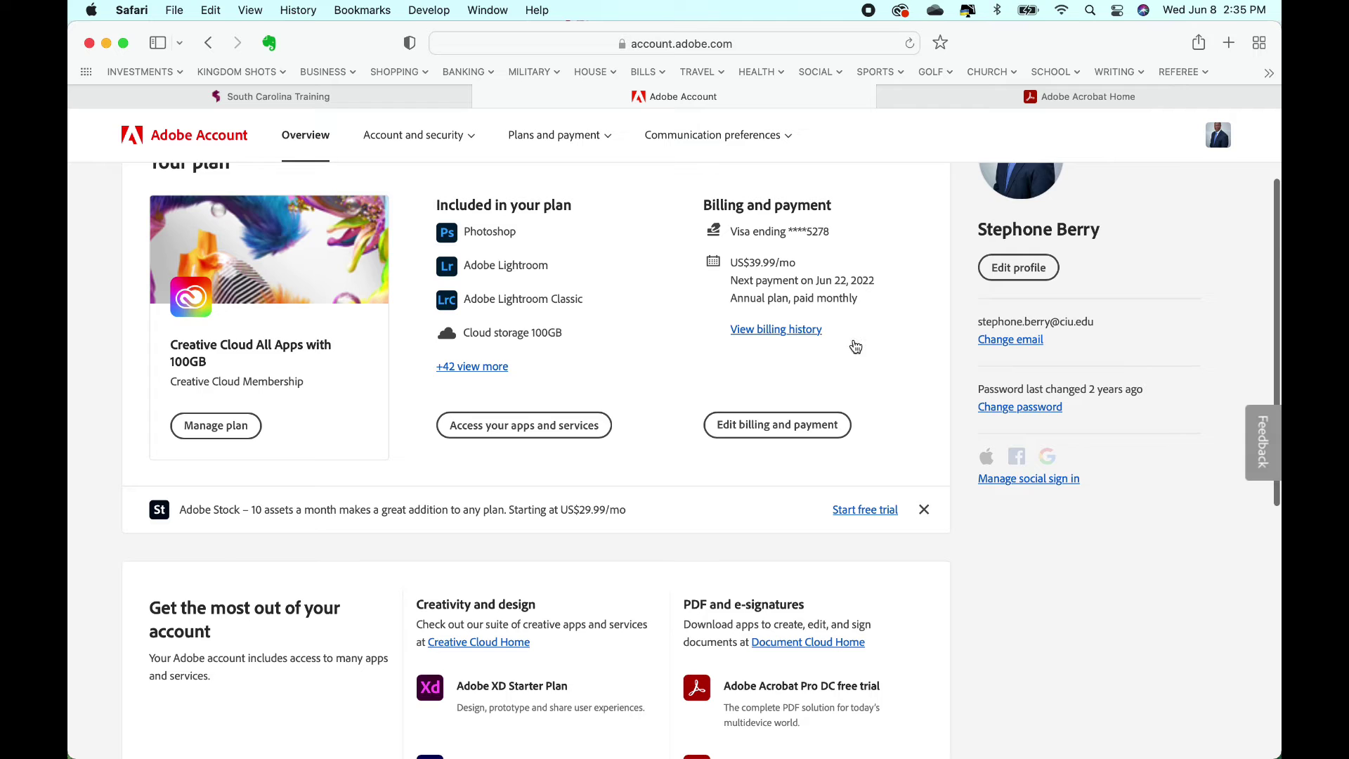
pyautogui.scroll(-5, 851, 346)
pyautogui.scroll(-9, 932, 447)
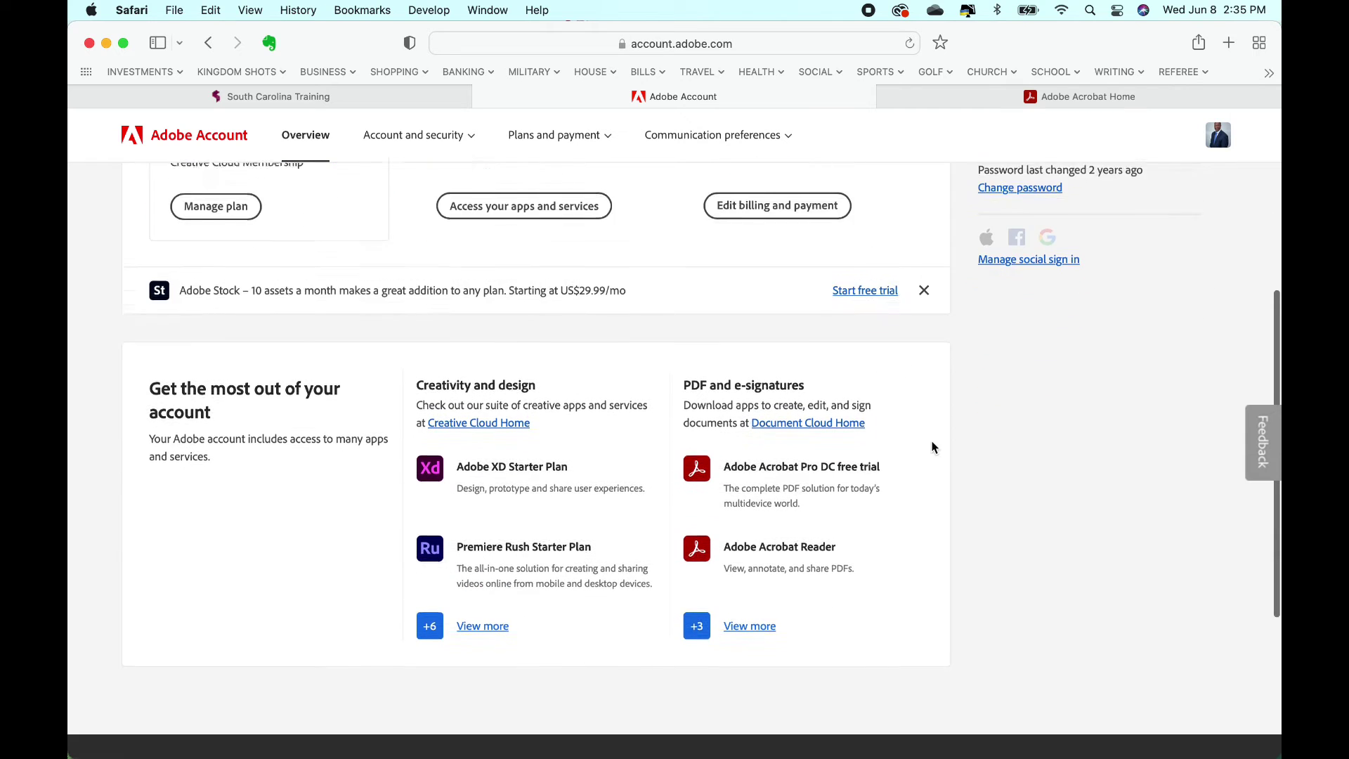
pyautogui.scroll(18, 932, 443)
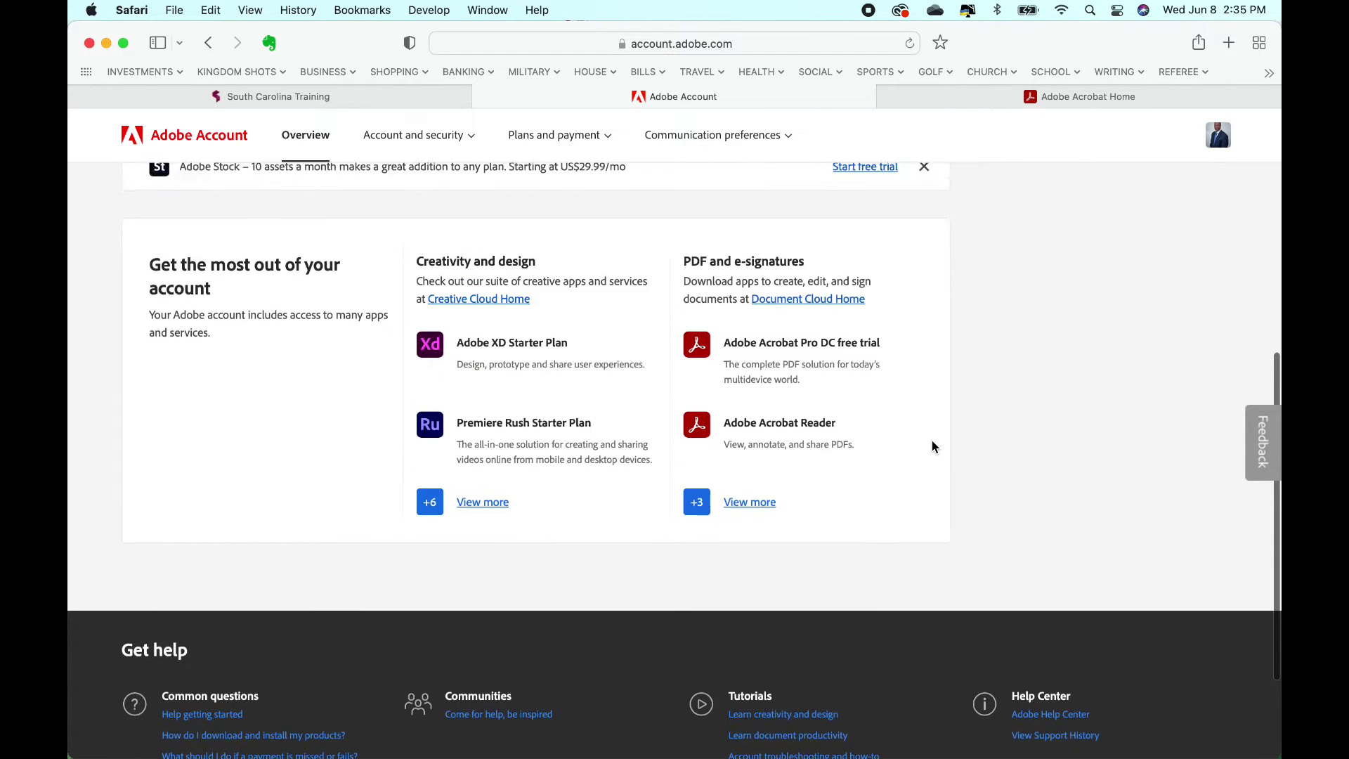
pyautogui.scroll(-20, 932, 447)
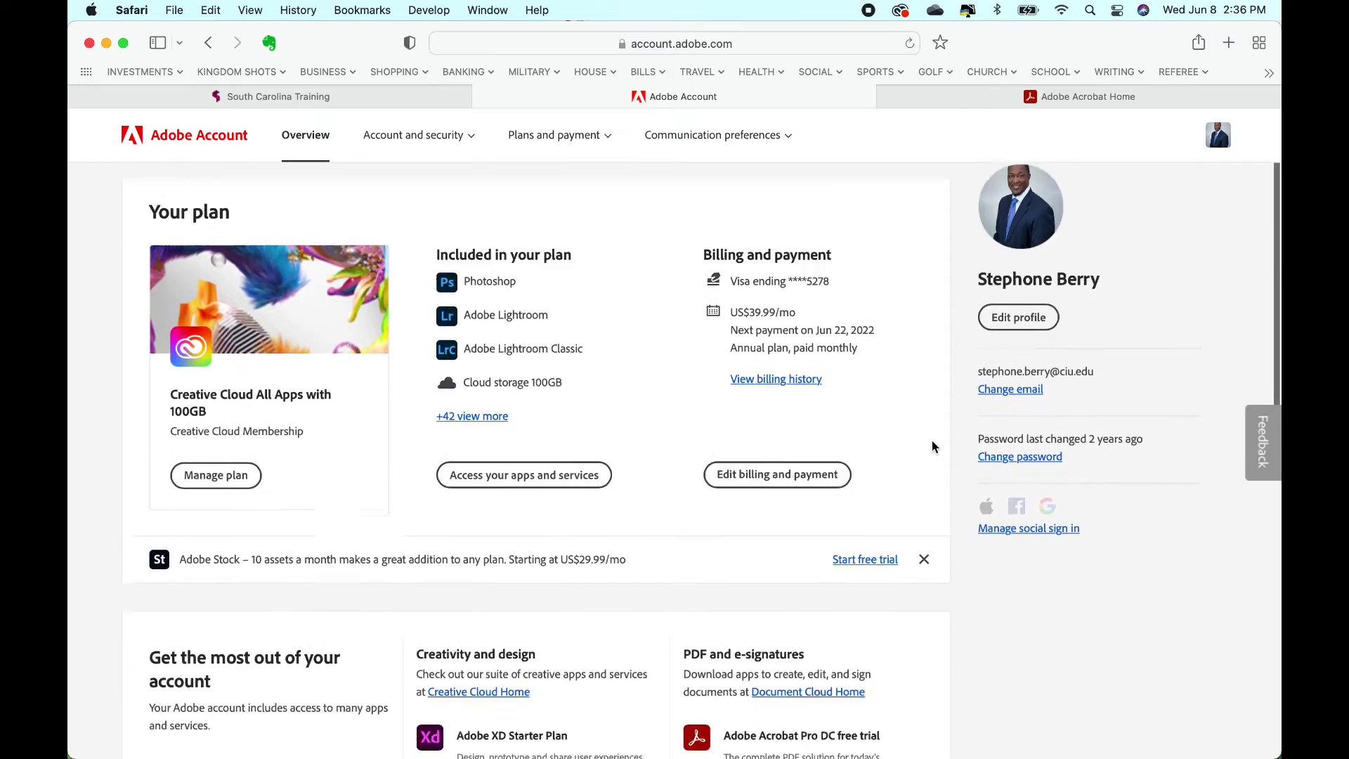
pyautogui.scroll(7, 931, 446)
pyautogui.scroll(15, 932, 446)
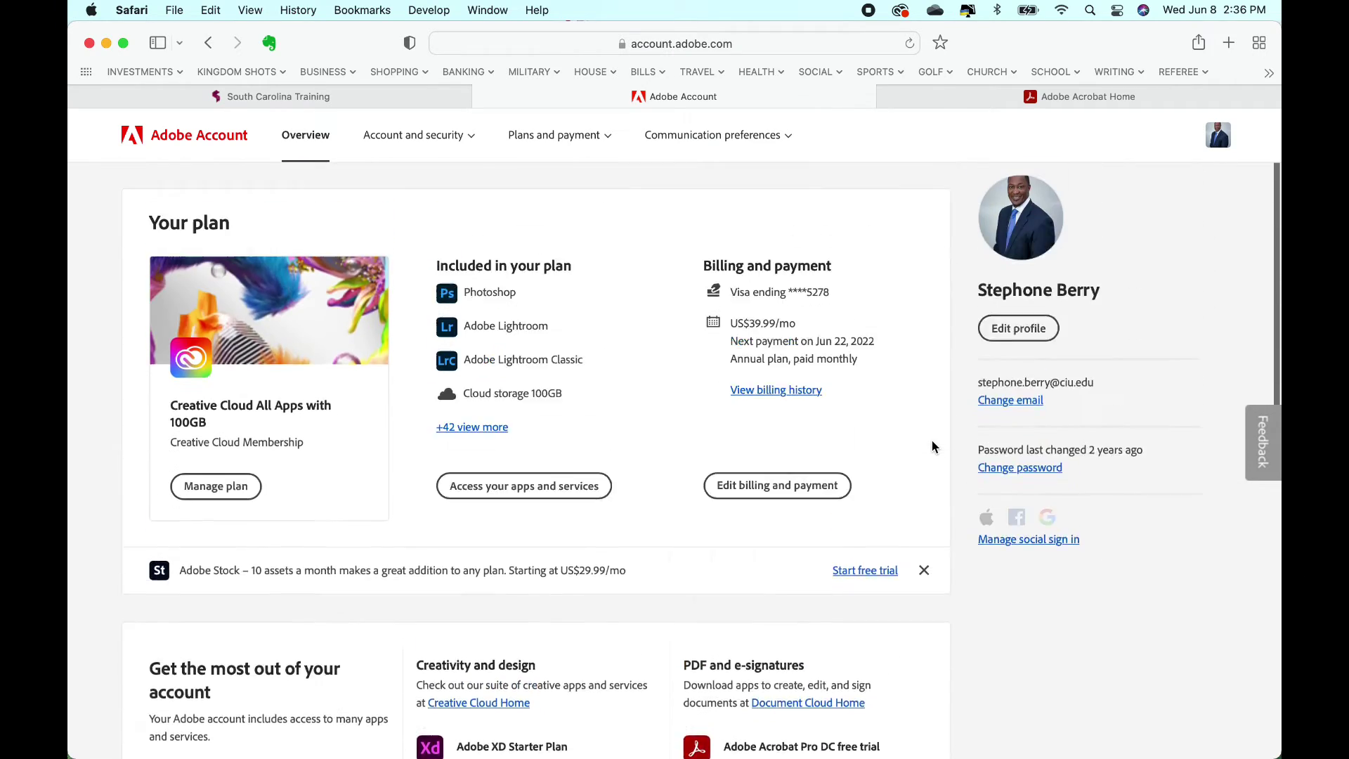
# Step: Open Document Cloud Home from the account's PDF and e-signatures section
pyautogui.scroll(-5, 932, 446)
pyautogui.scroll(-9, 933, 442)
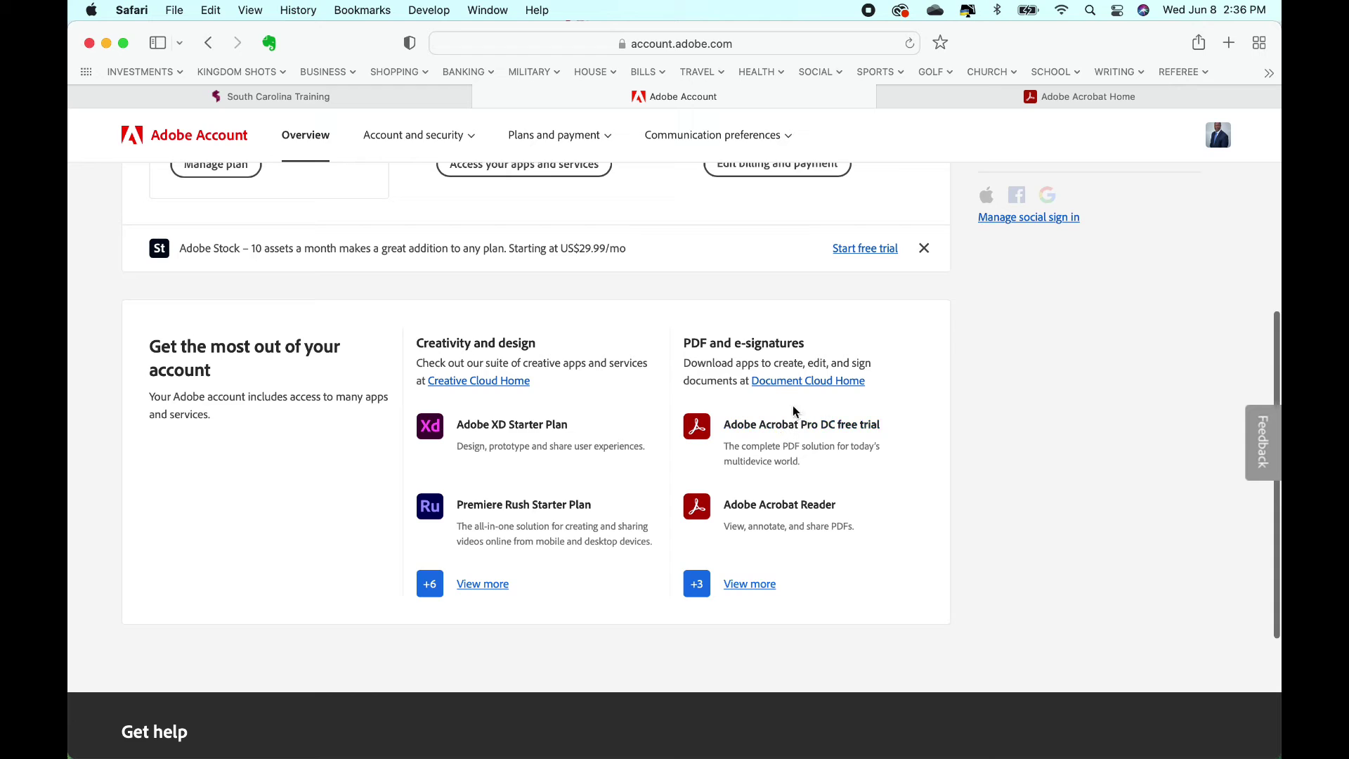
pyautogui.click(803, 383)
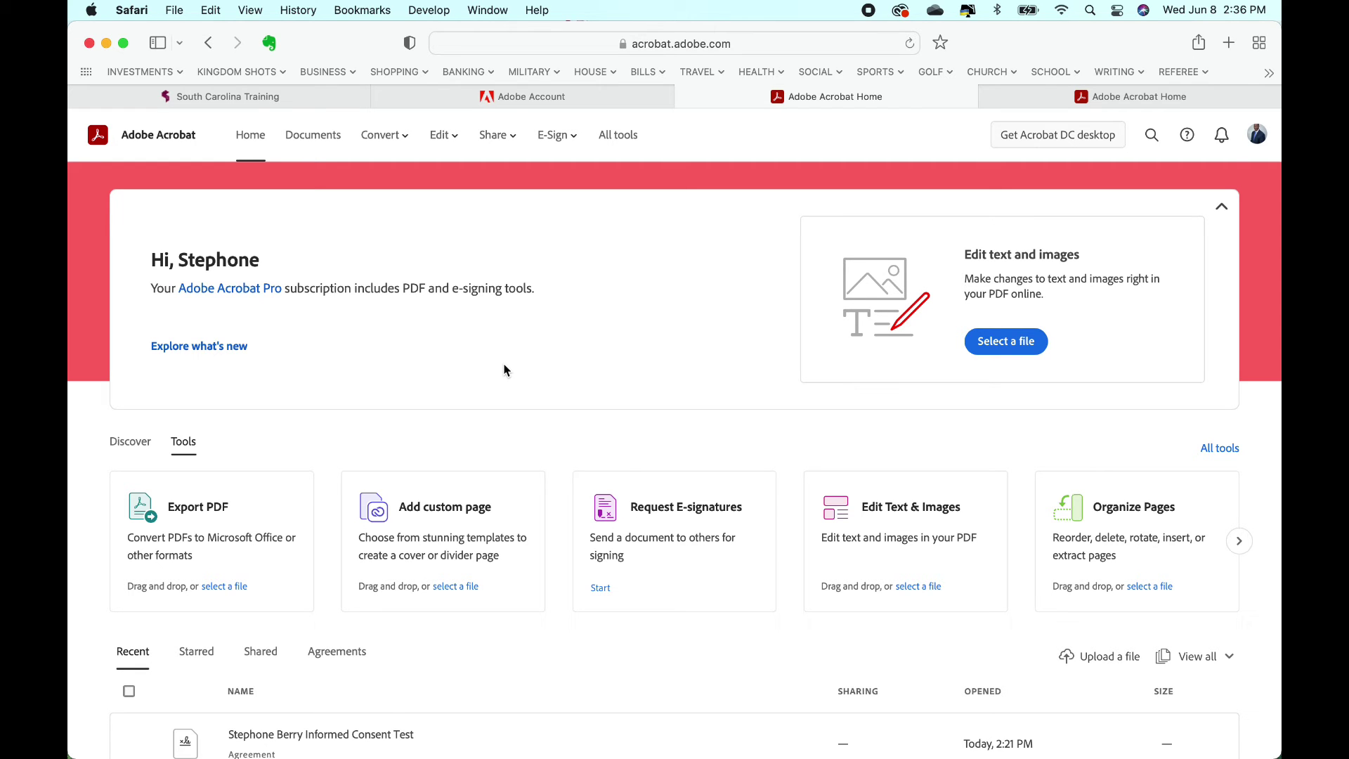
# Step: Start a new reusable e-sign library template and name it "Informed Consent Form"
pyautogui.scroll(-2, 505, 370)
pyautogui.scroll(2, 504, 370)
pyautogui.click(572, 144)
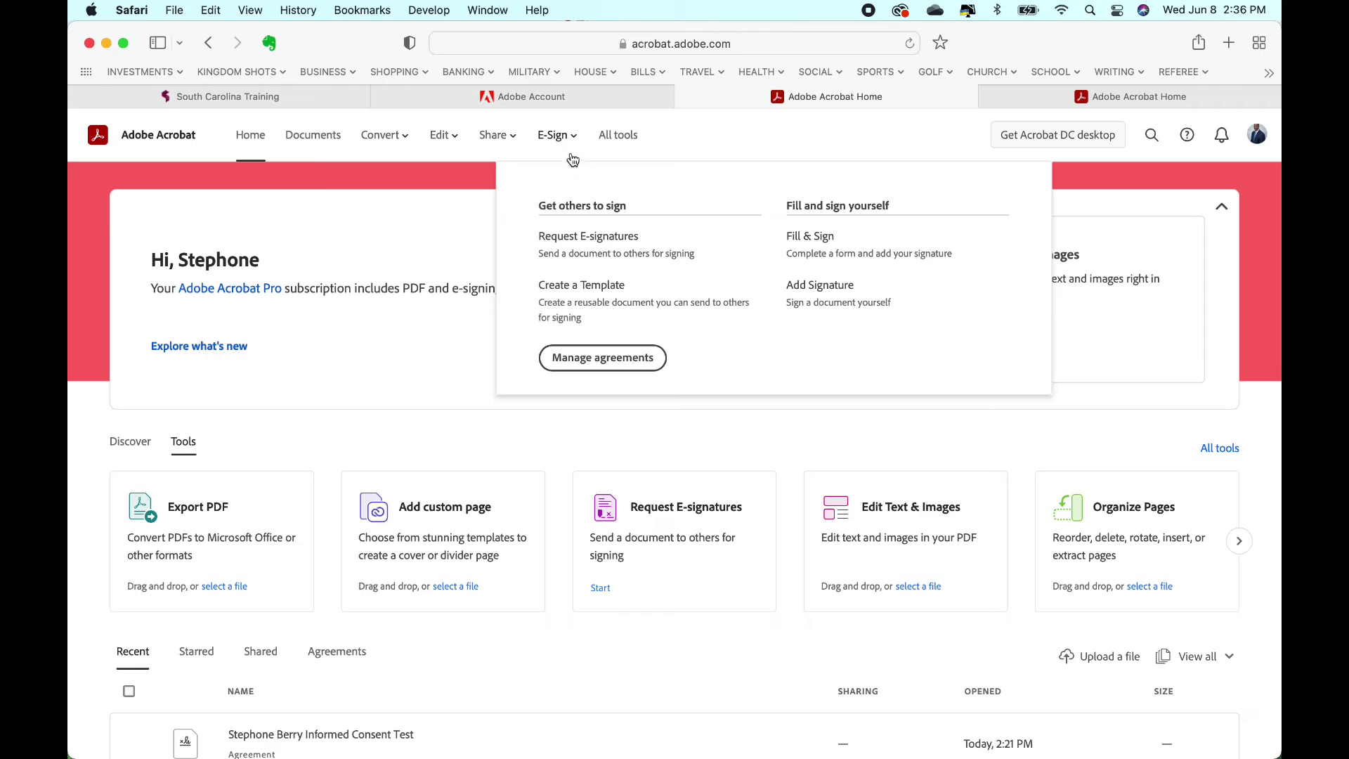
pyautogui.click(579, 288)
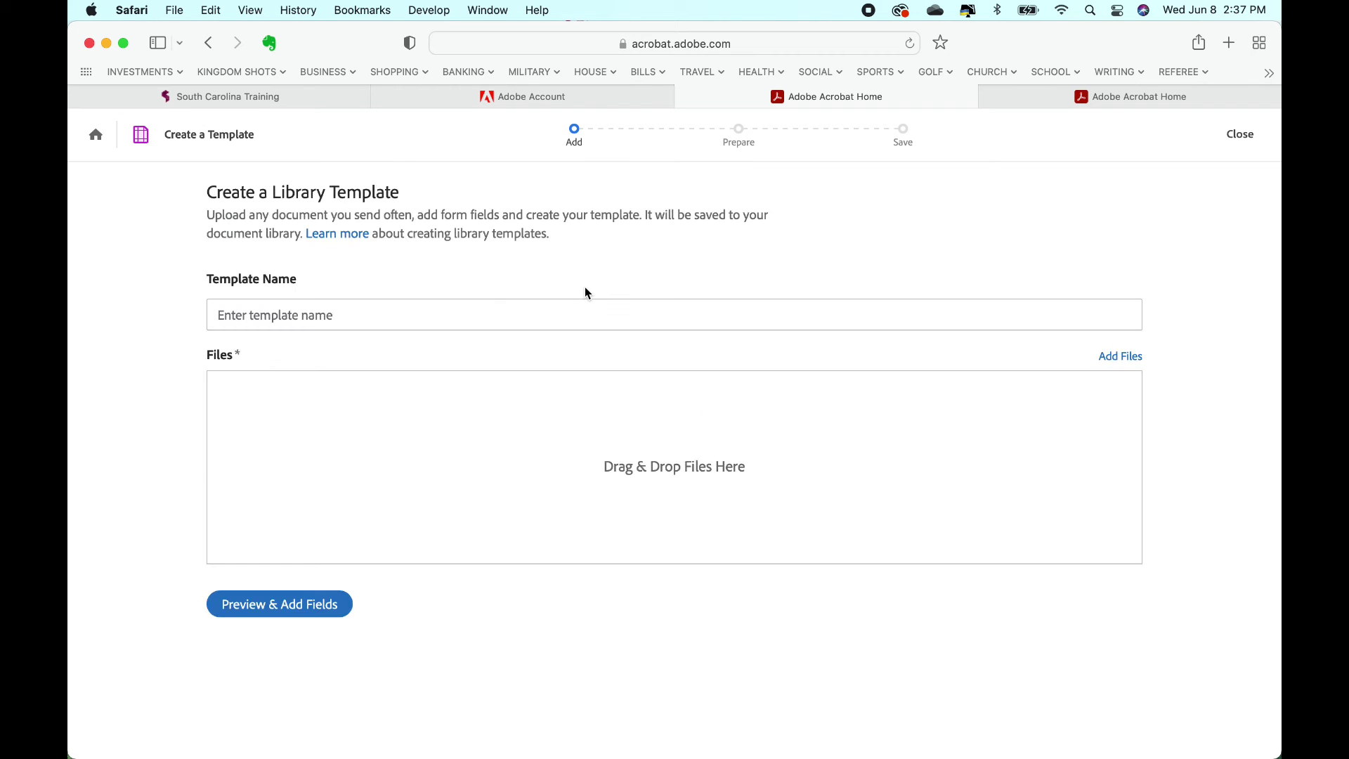
pyautogui.click(388, 314)
pyautogui.write('R')
pyautogui.press('BackSpace')
pyautogui.write('Informed Consent Form')
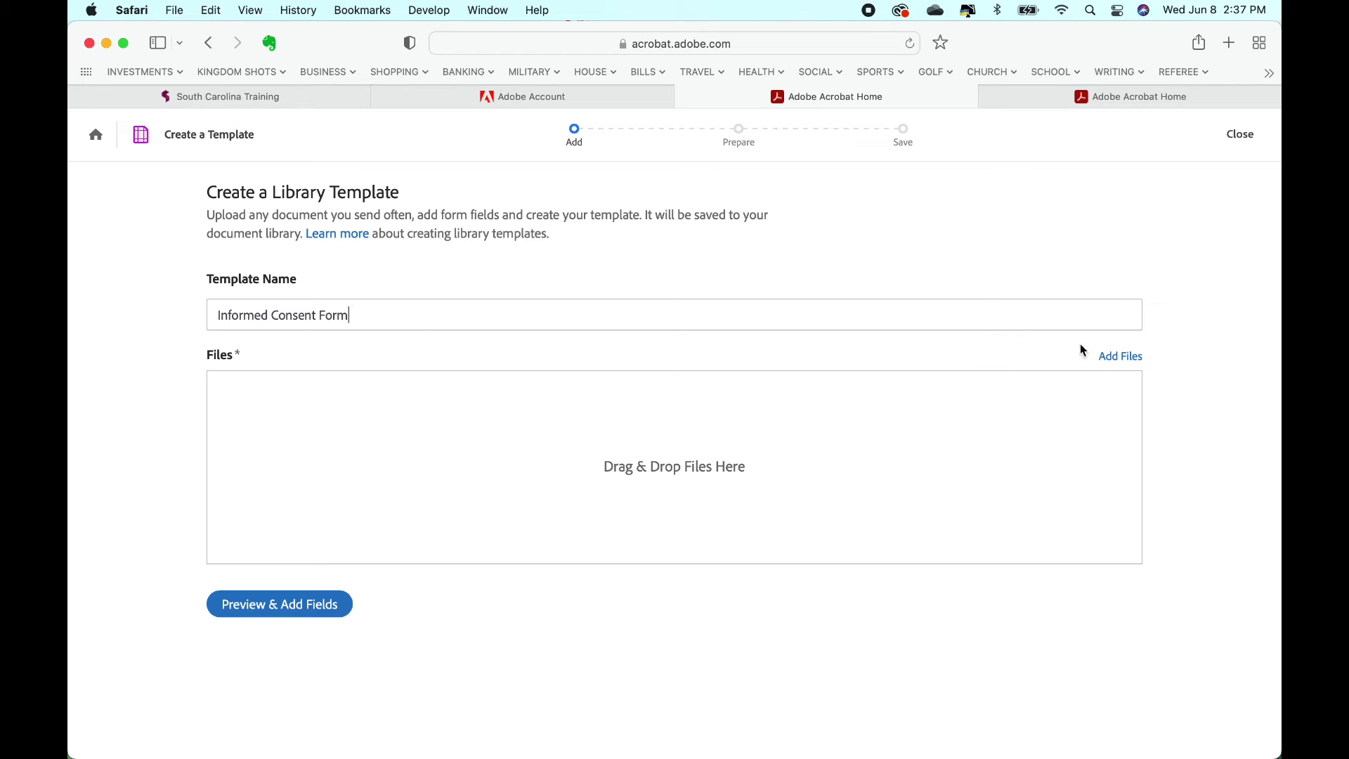
# Step: Add the Informed Consent Test PDF from the computer's IRB folder to the template's files
pyautogui.click(1112, 360)
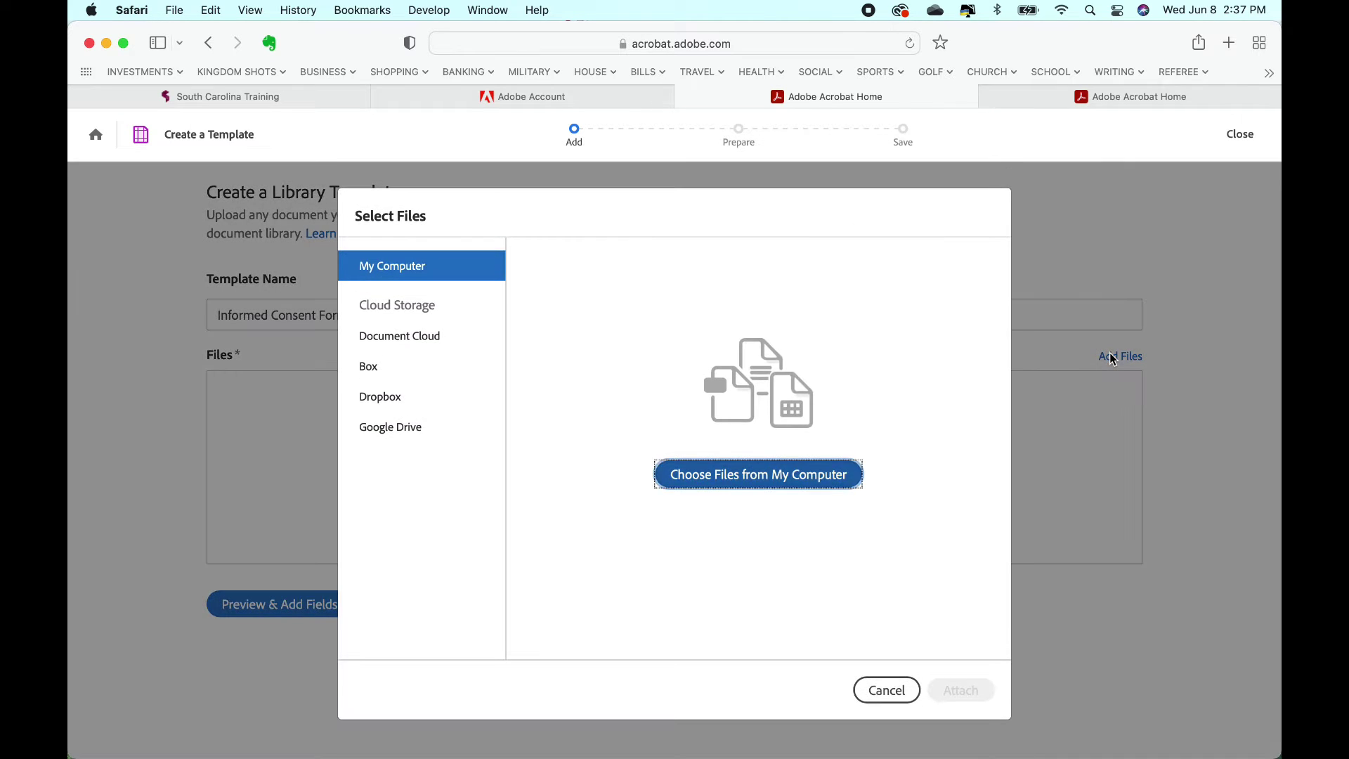
pyautogui.click(773, 476)
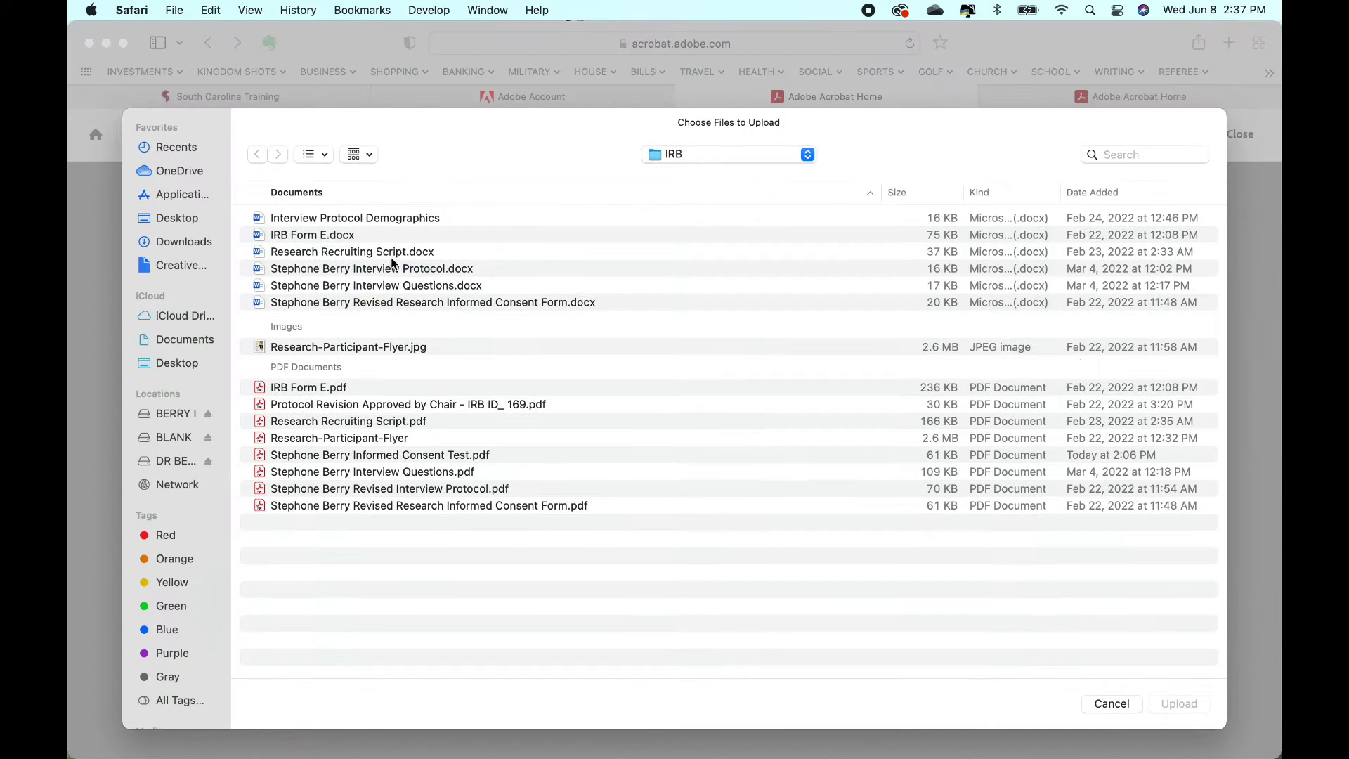
pyautogui.click(365, 457)
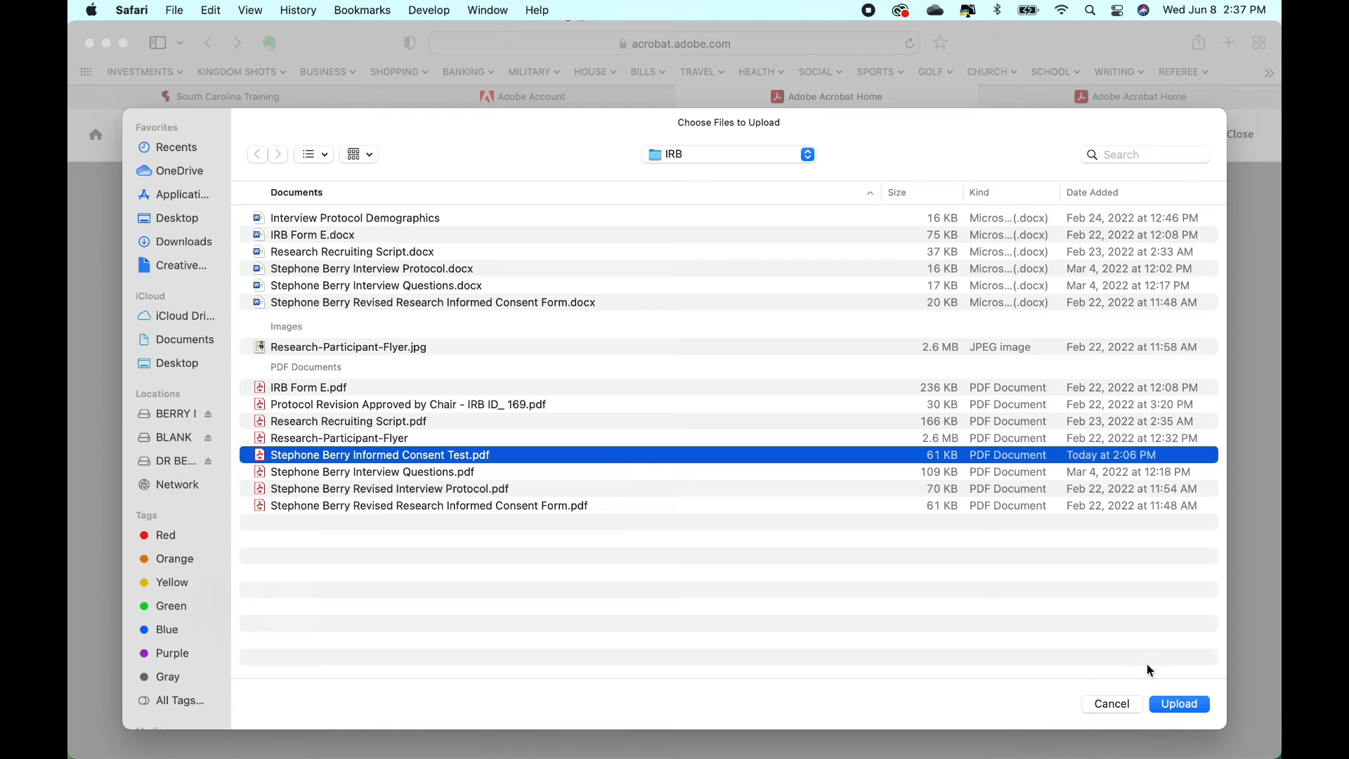
pyautogui.click(1173, 703)
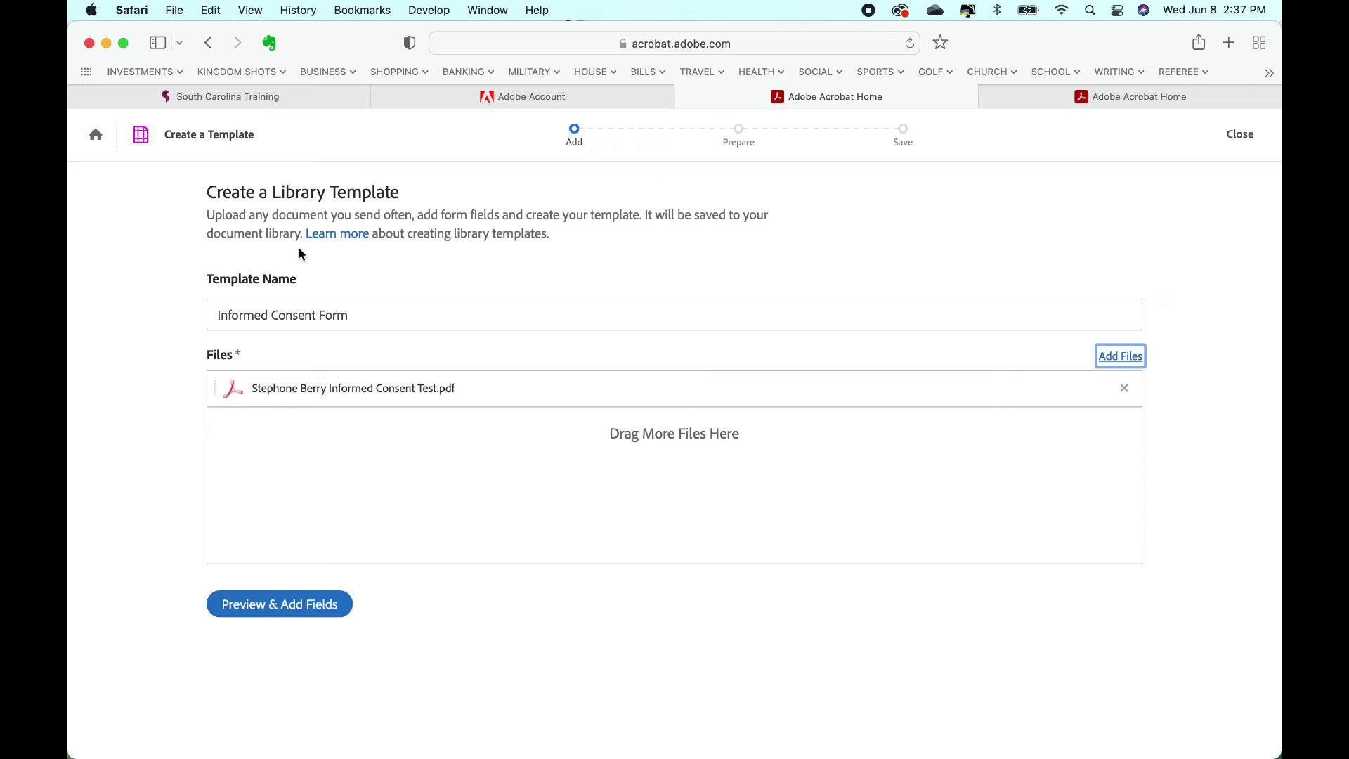
# Step: Continue to preparing fields for the Informed Consent Form template and dismiss the tip about detected form fields
pyautogui.click(287, 609)
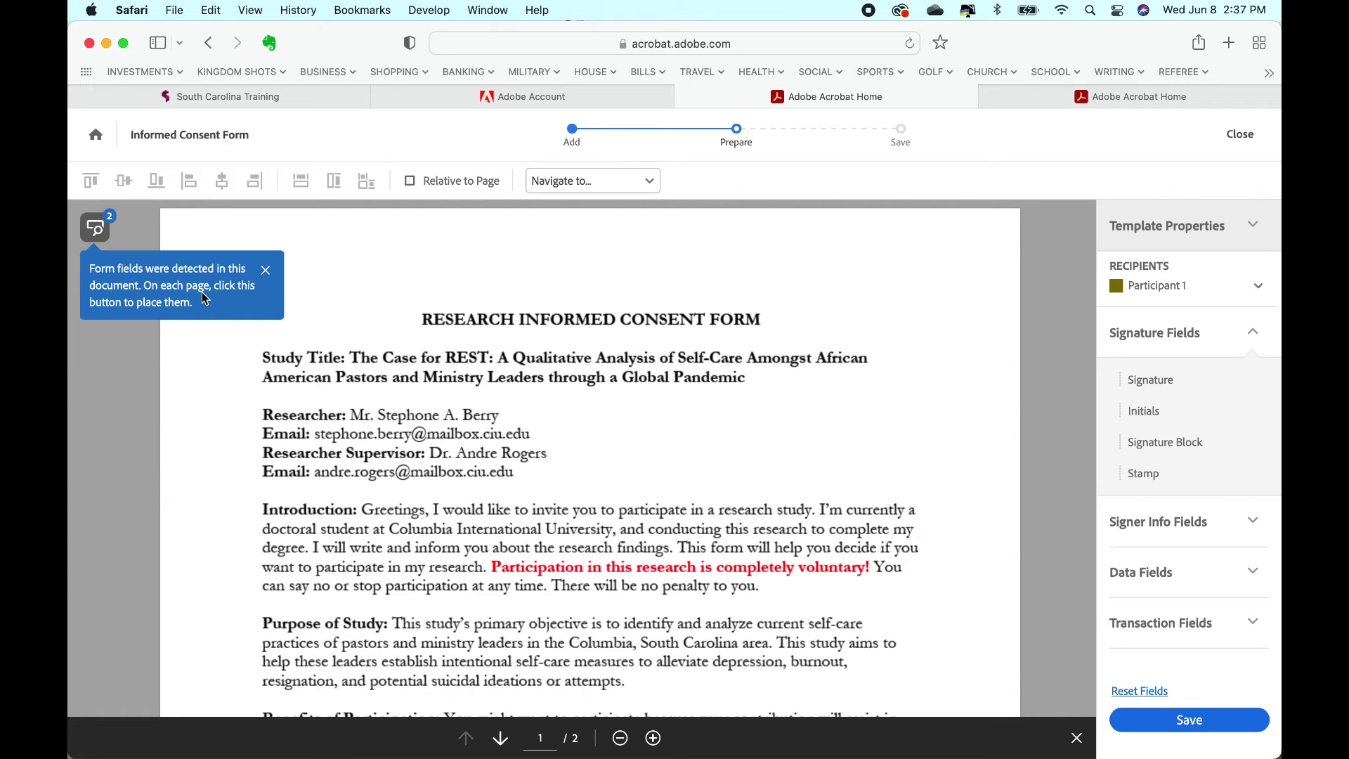
pyautogui.scroll(-5, 500, 302)
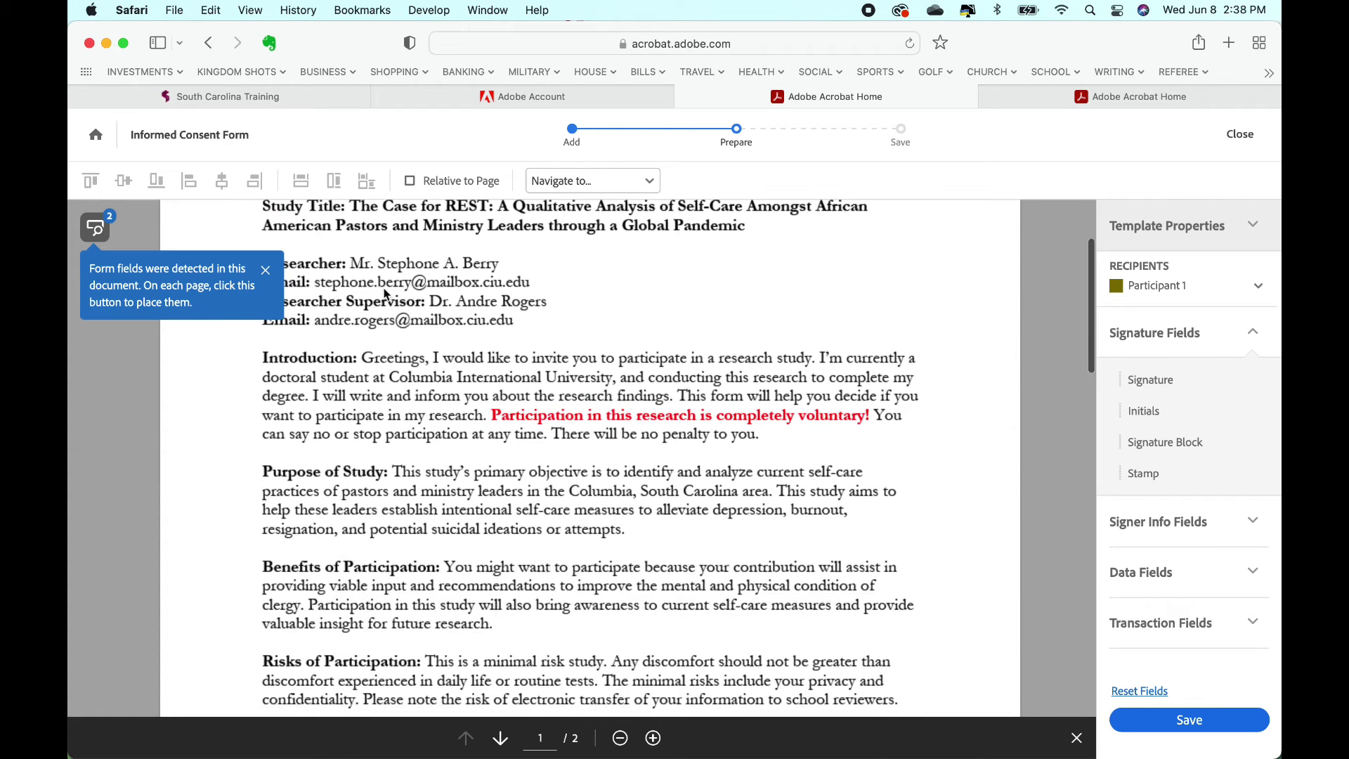
pyautogui.click(265, 270)
# Step: Look through both pages of the consent form for the initials, printed name, signature and date lines
pyautogui.scroll(-4, 653, 309)
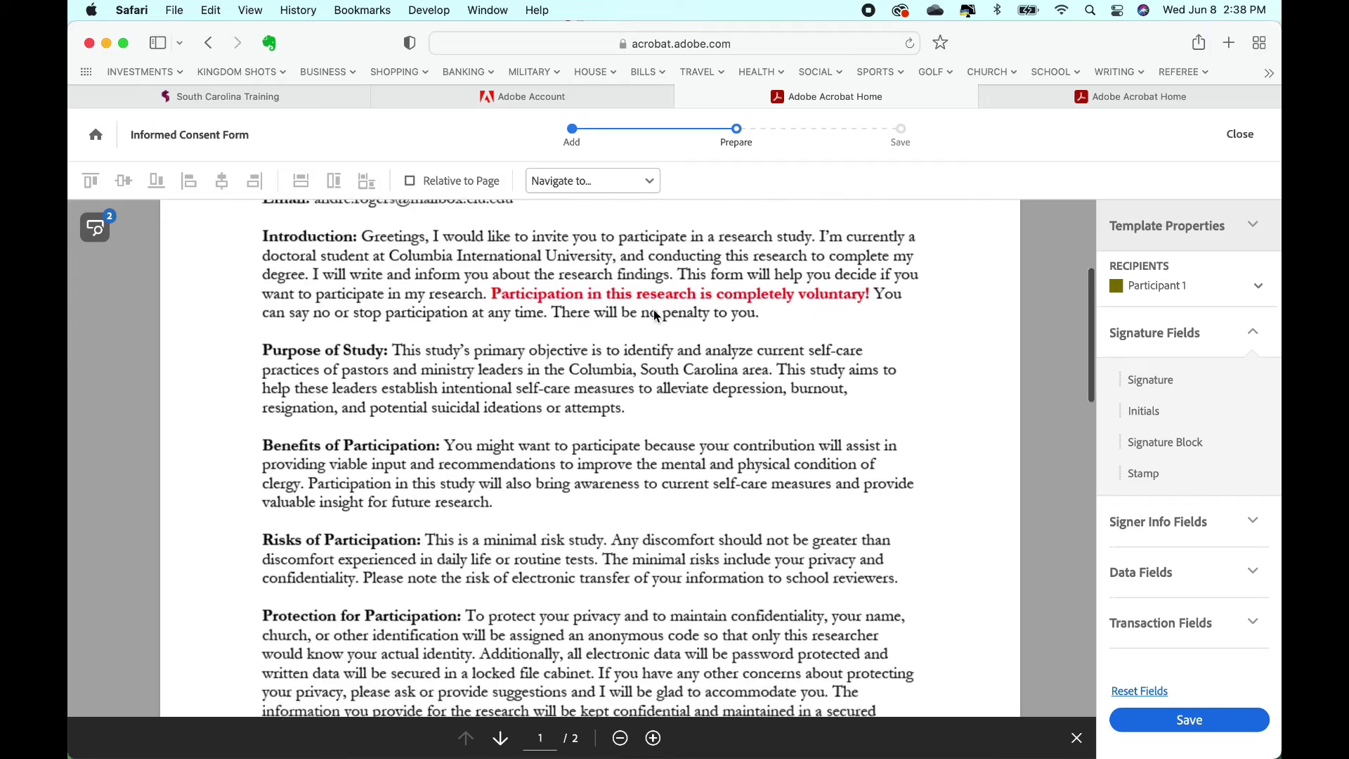
pyautogui.scroll(-15, 654, 311)
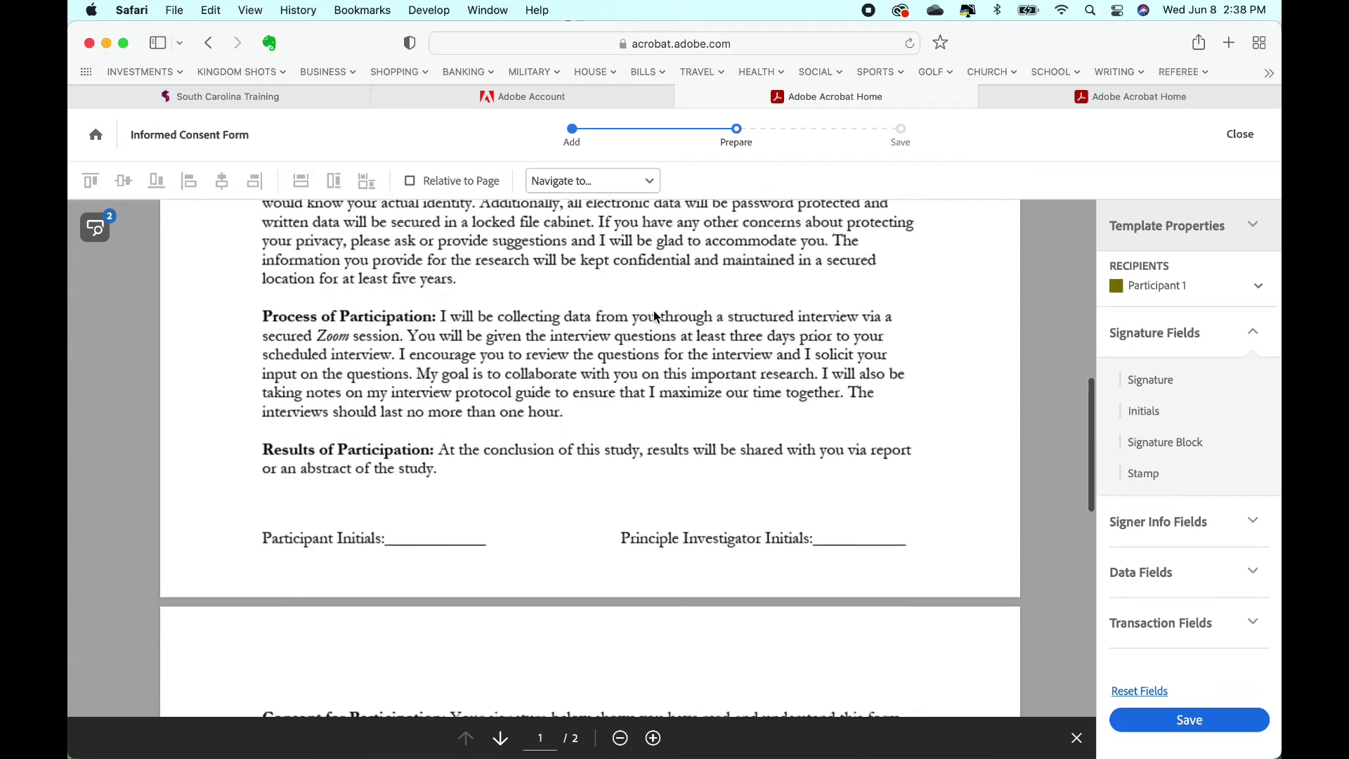
pyautogui.scroll(-3, 654, 316)
pyautogui.scroll(20, 654, 316)
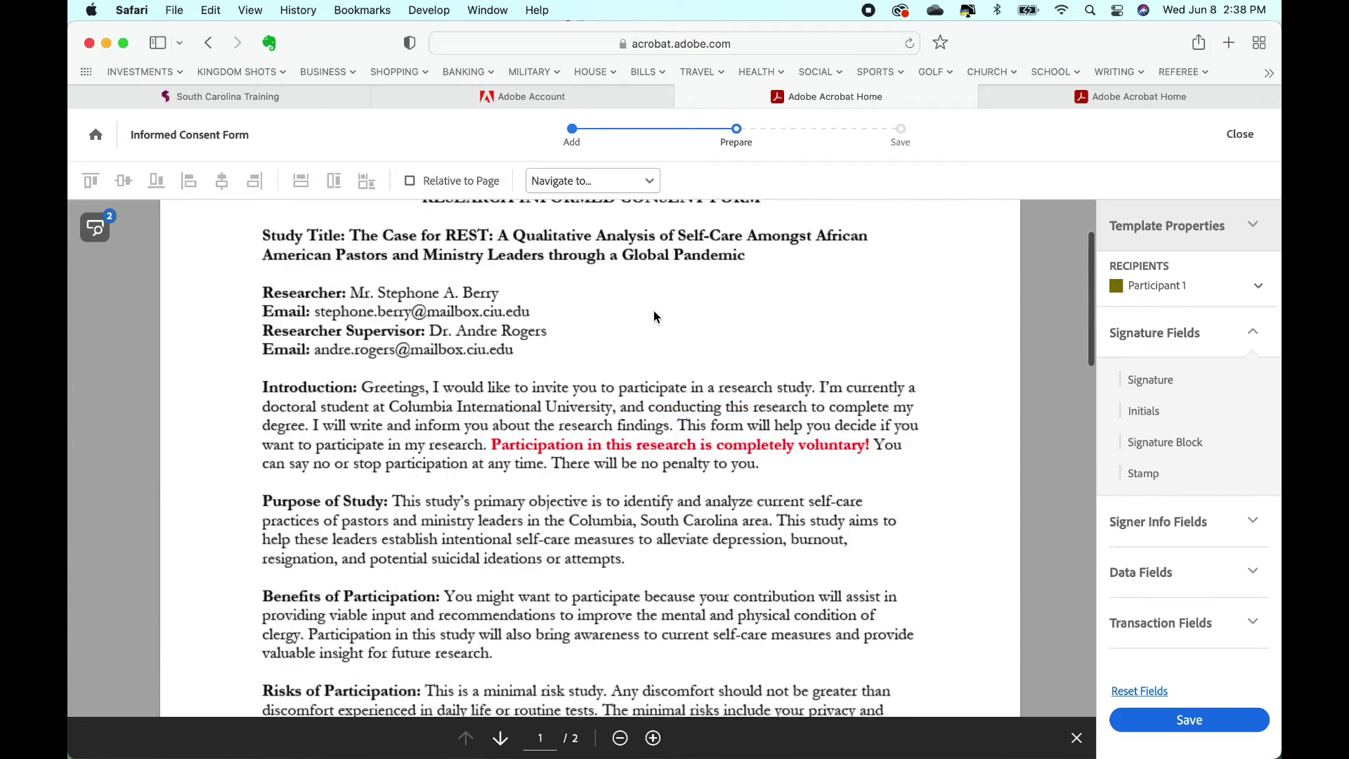
pyautogui.scroll(-4, 653, 311)
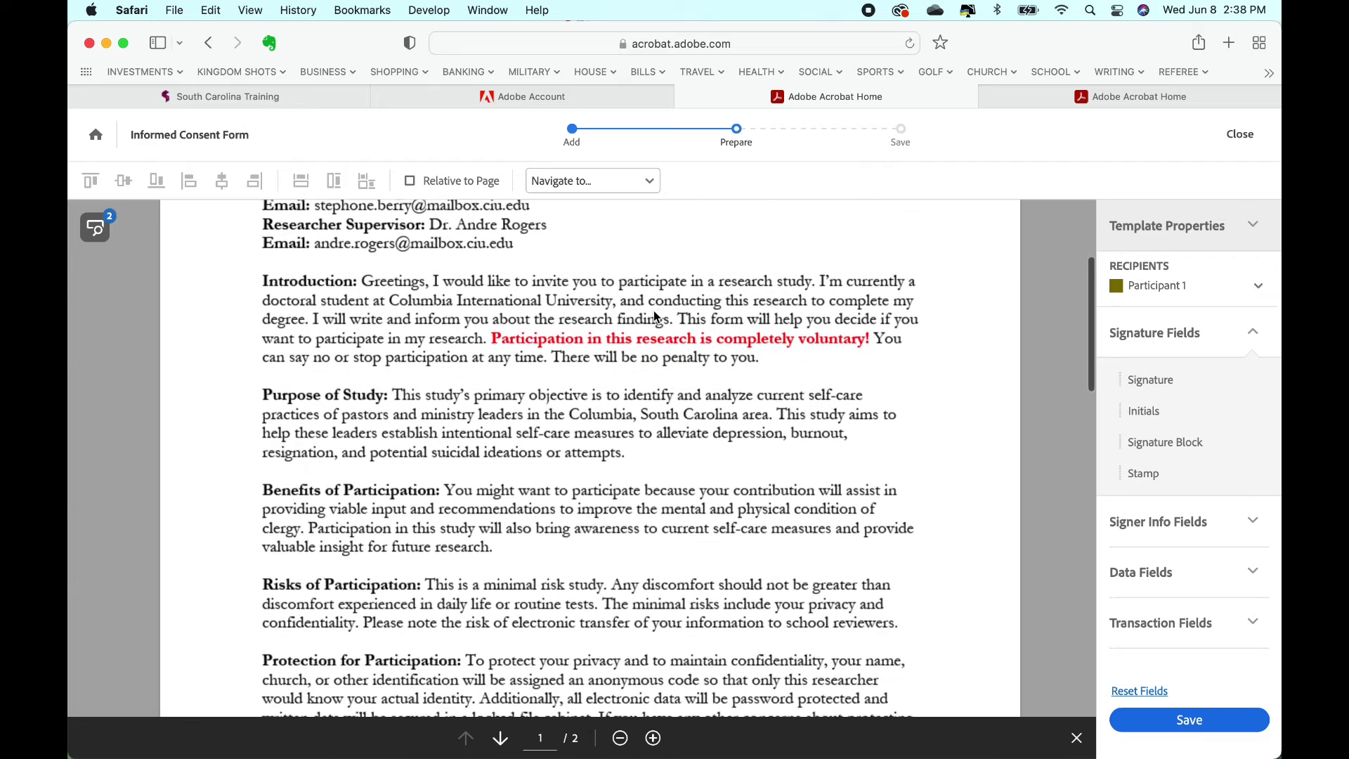
pyautogui.scroll(-12, 654, 313)
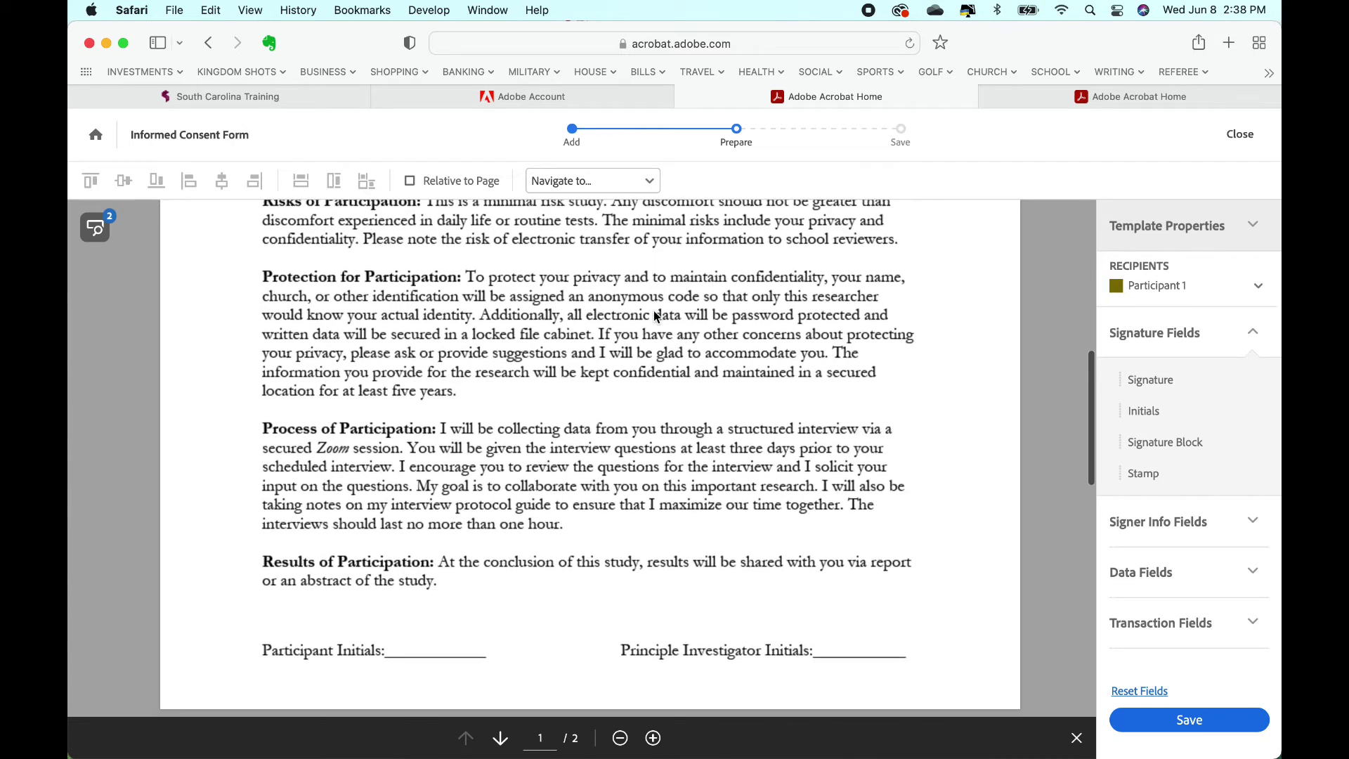
pyautogui.scroll(-10, 654, 311)
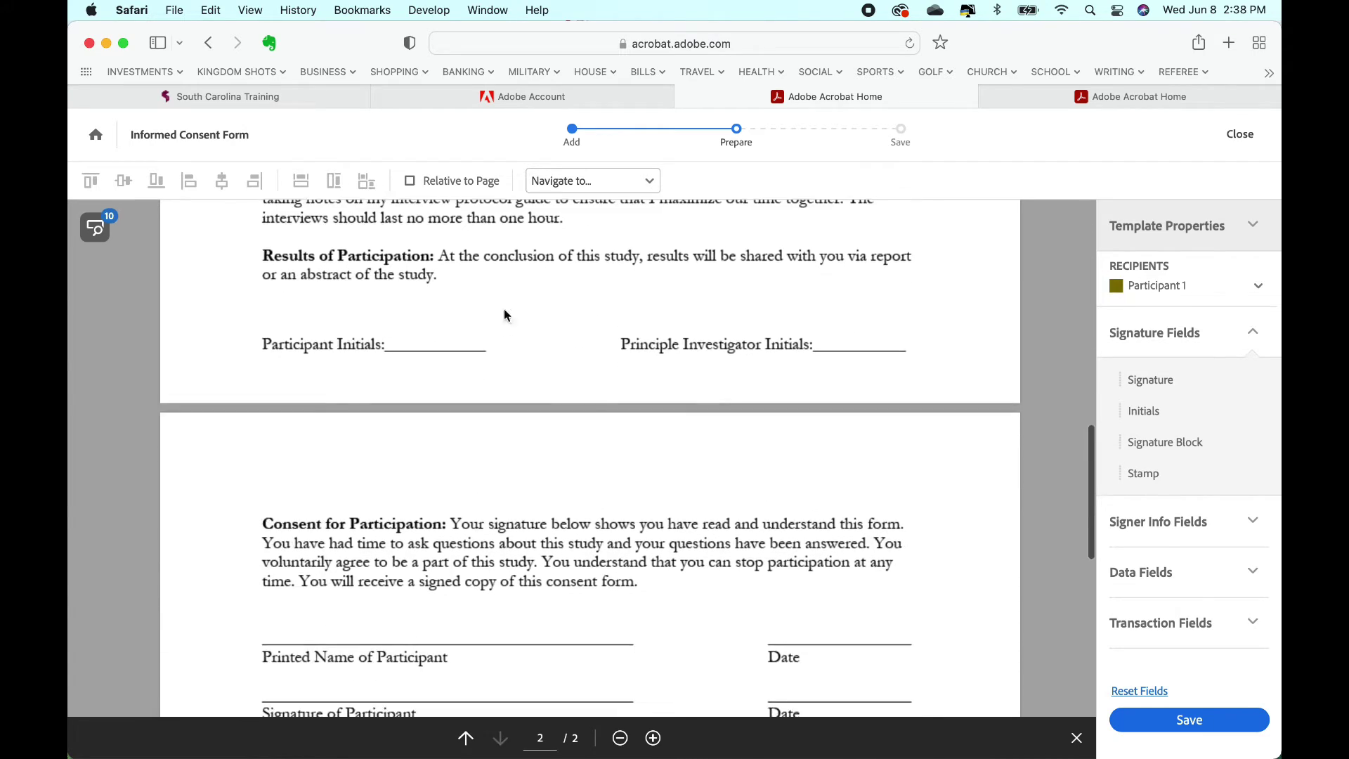
pyautogui.scroll(-2, 490, 329)
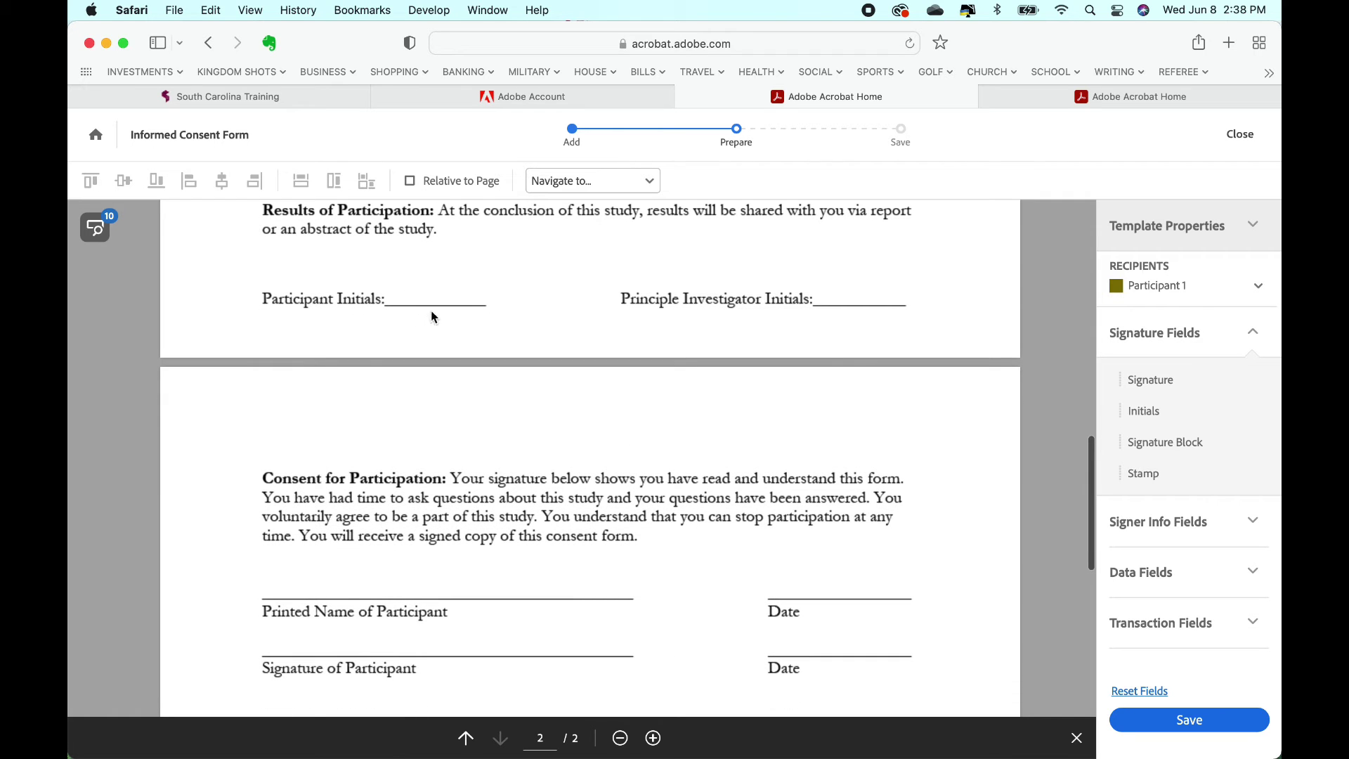
pyautogui.scroll(-8, 698, 307)
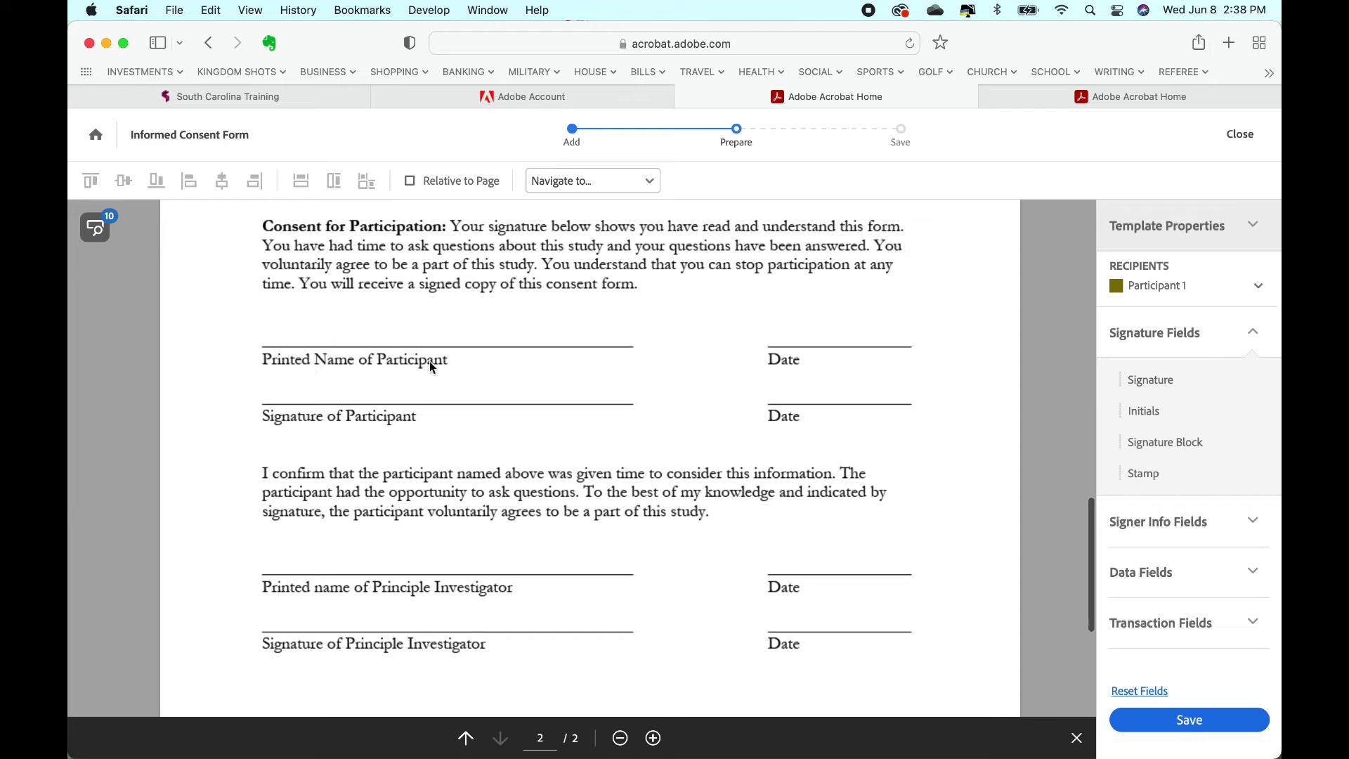
pyautogui.scroll(-5, 464, 360)
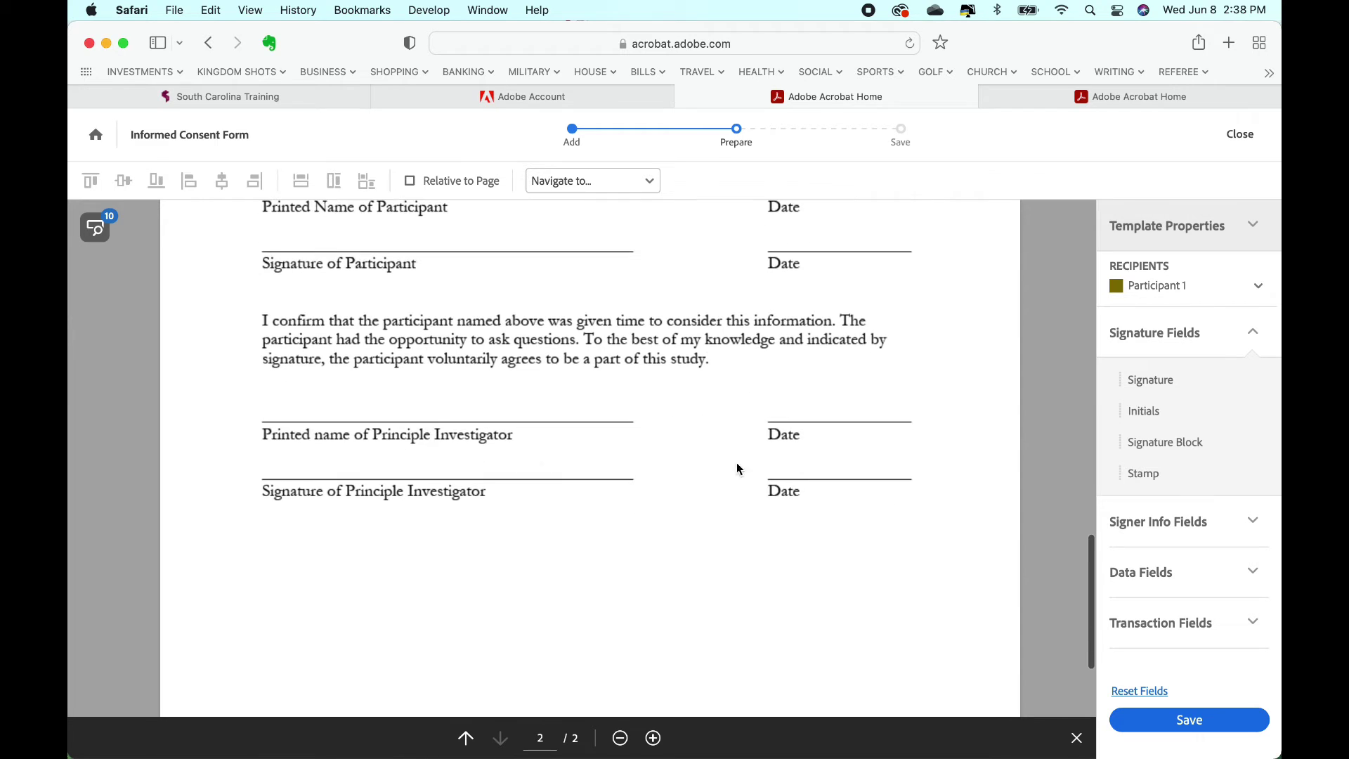
pyautogui.scroll(-12, 793, 463)
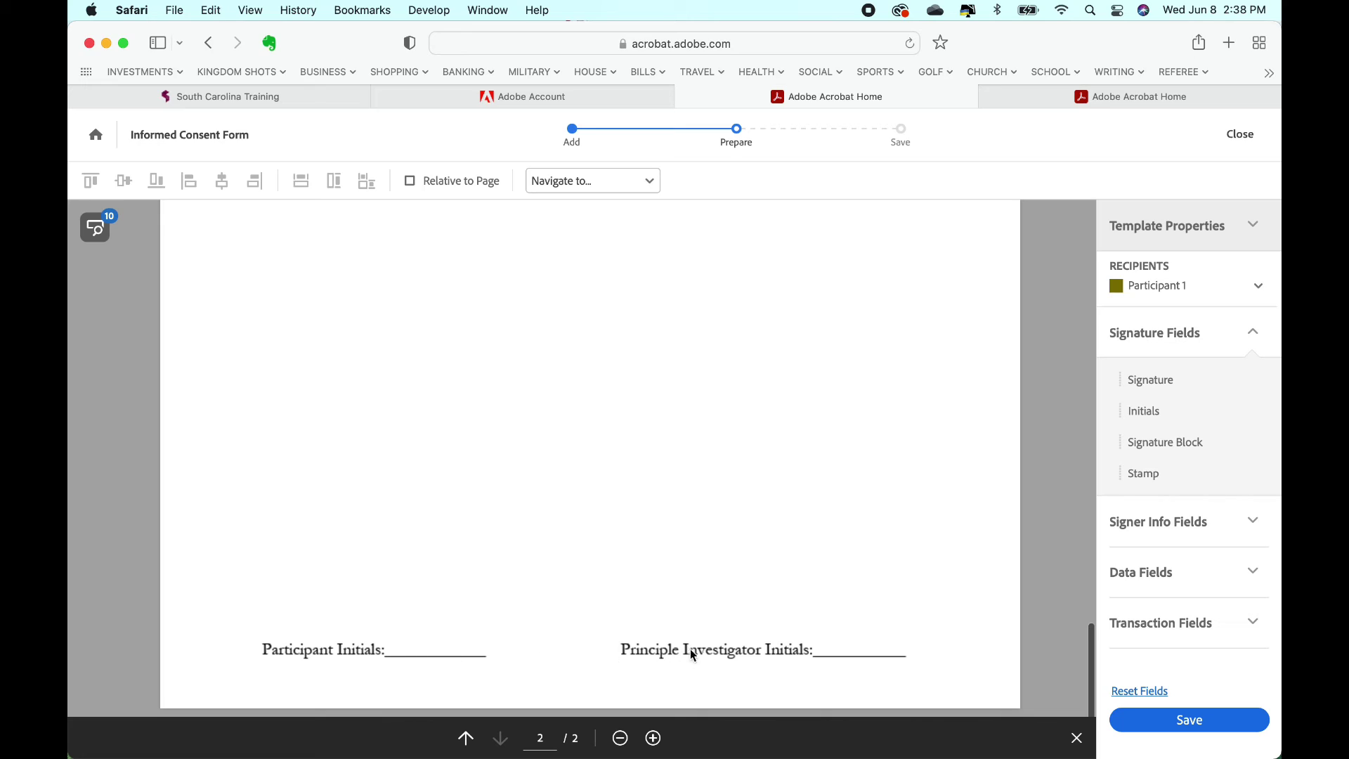
pyautogui.scroll(20, 623, 605)
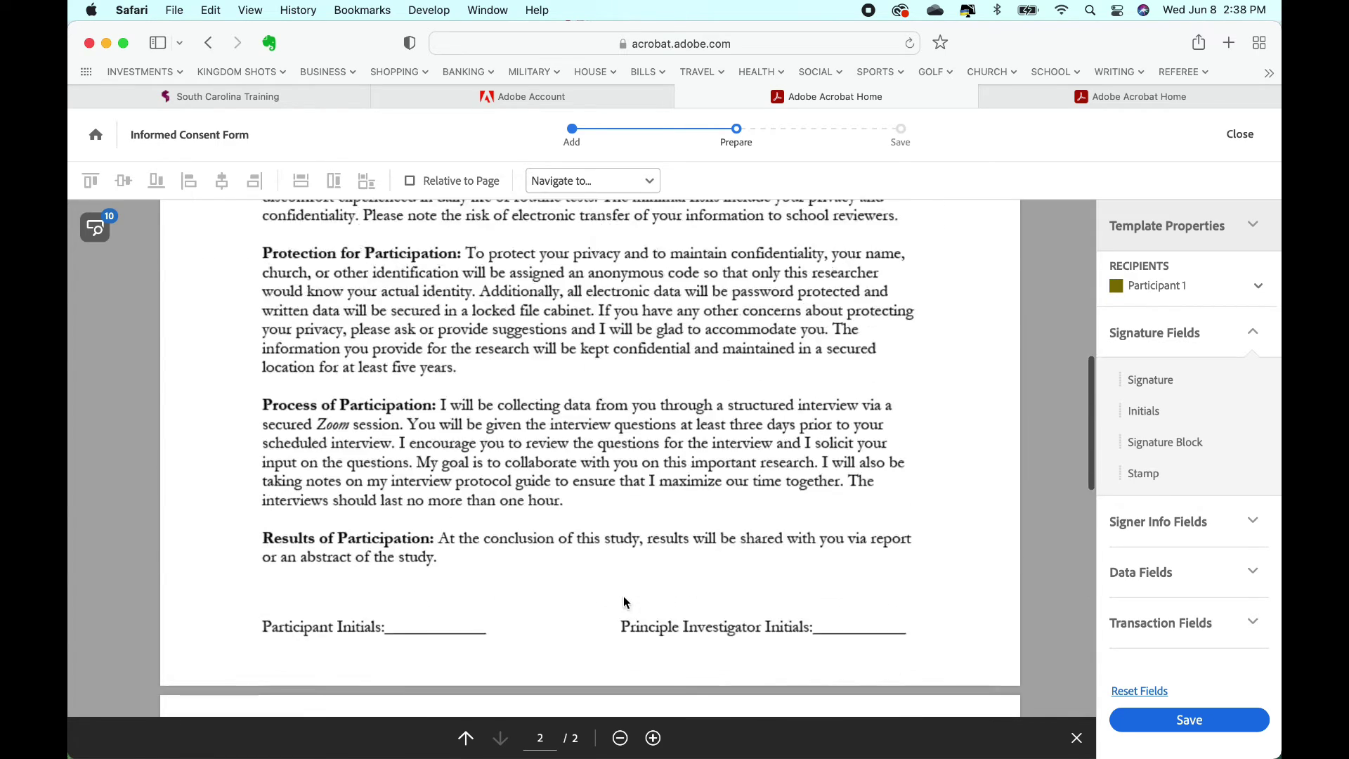
pyautogui.scroll(15, 624, 603)
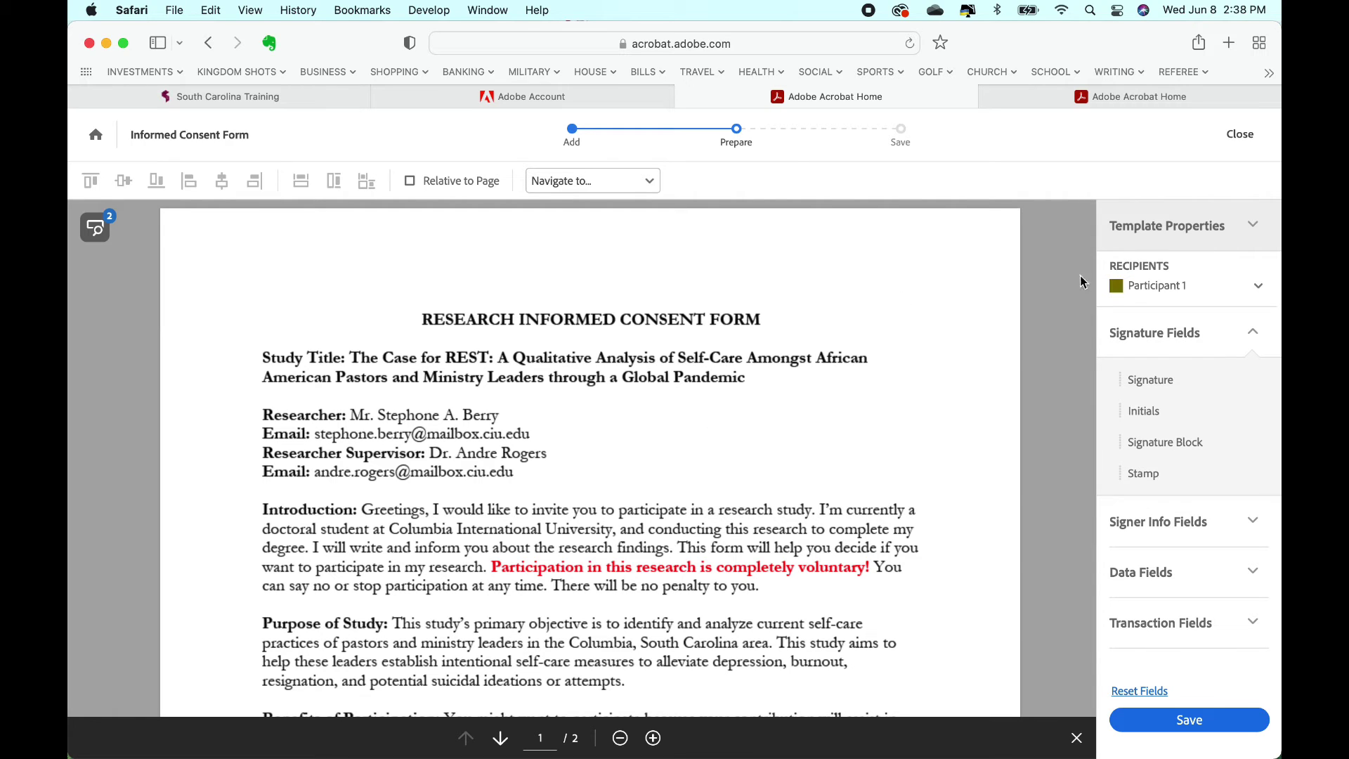
# Step: Examine the available recipient choices, the initials lines on page 1 and the signer info field types
pyautogui.click(1260, 288)
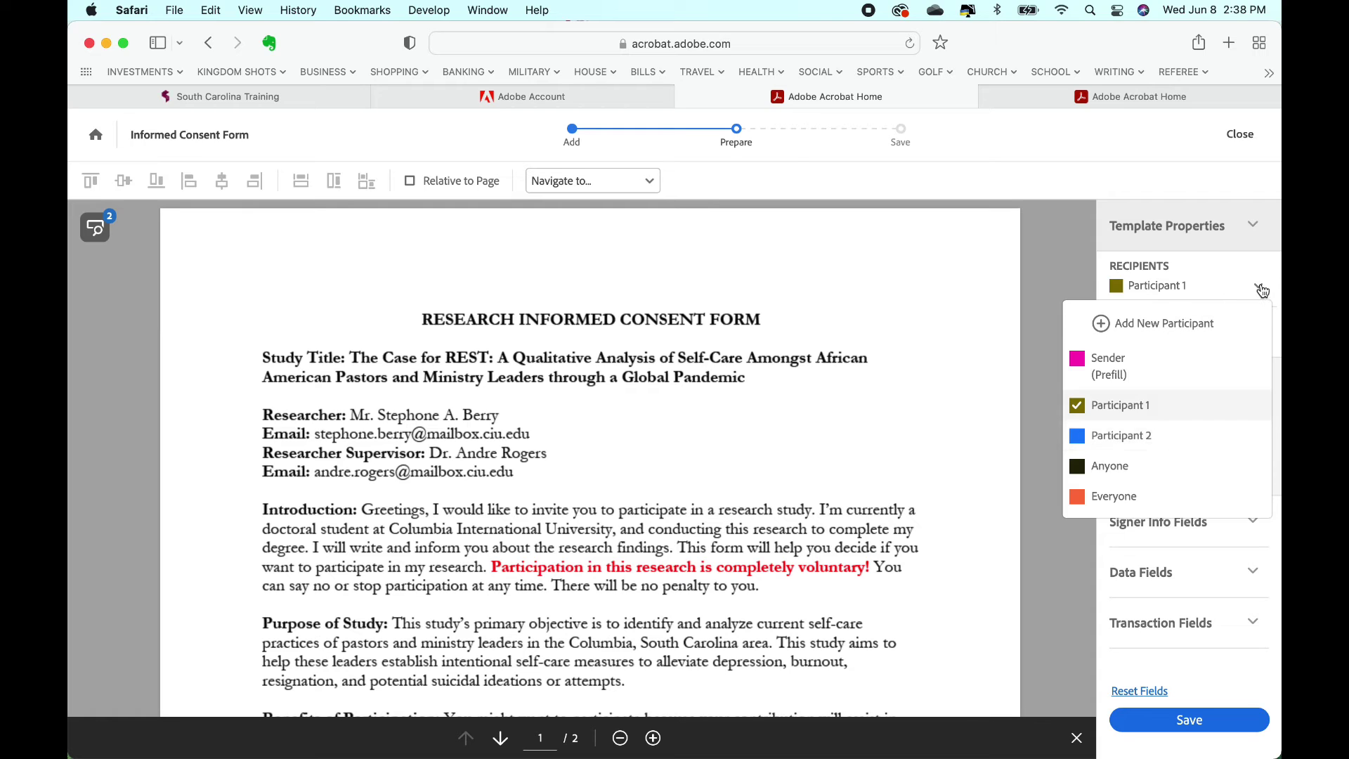
pyautogui.click(1260, 289)
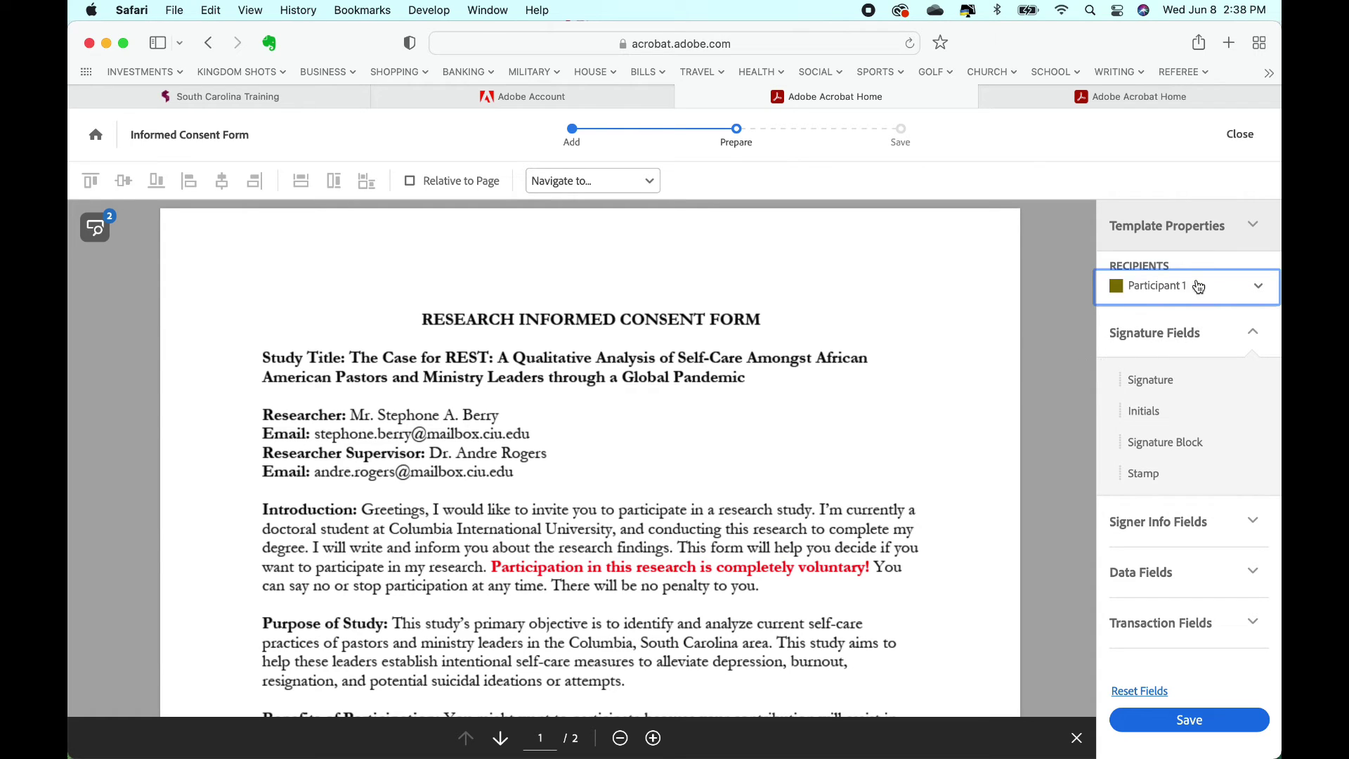
pyautogui.click(1257, 290)
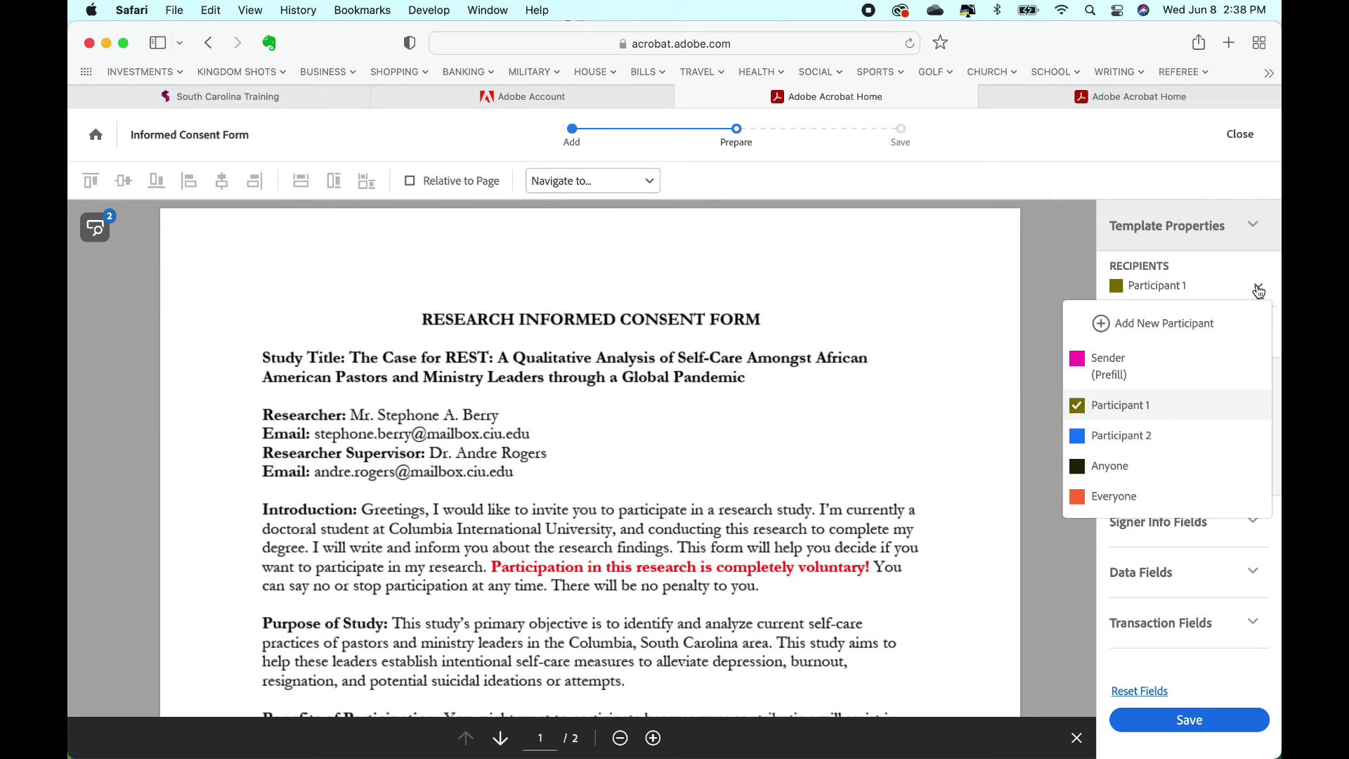
pyautogui.click(1257, 291)
pyautogui.scroll(-3, 602, 452)
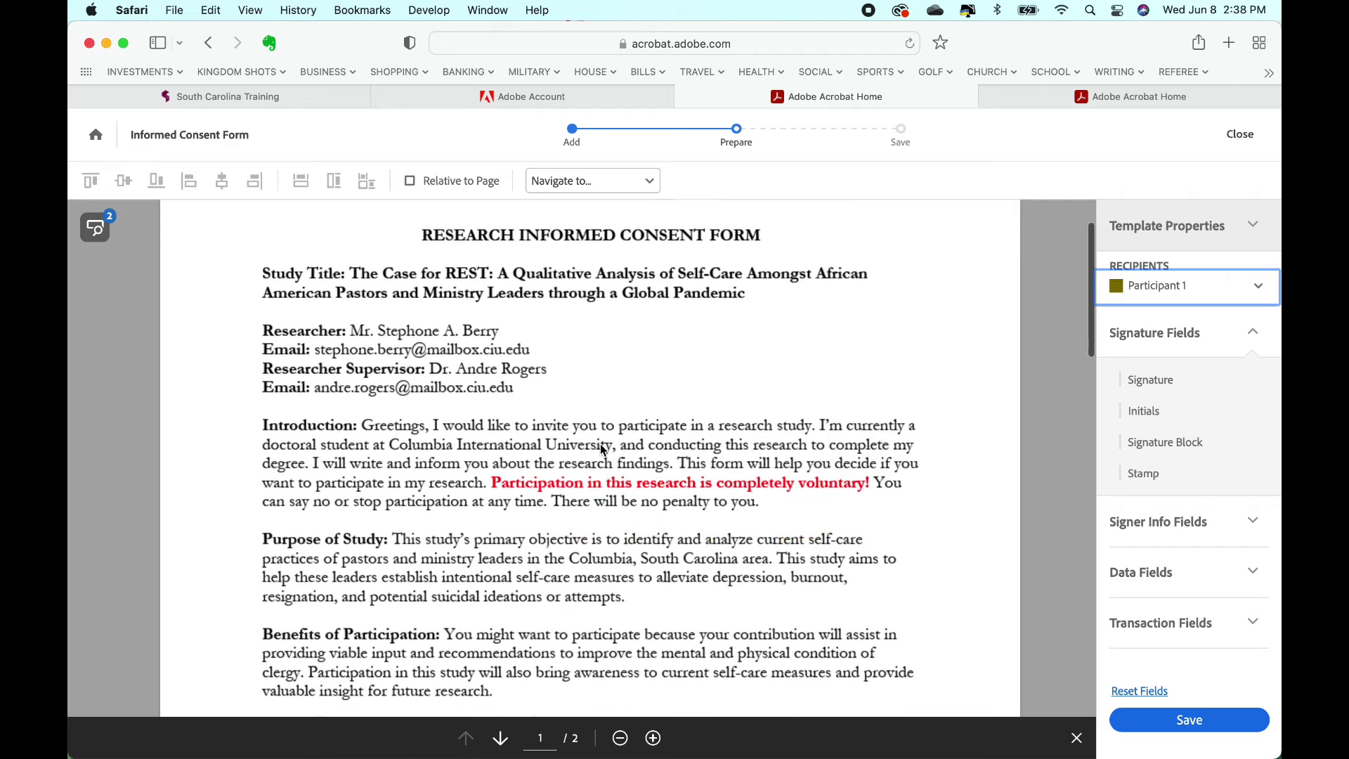
pyautogui.scroll(-15, 929, 428)
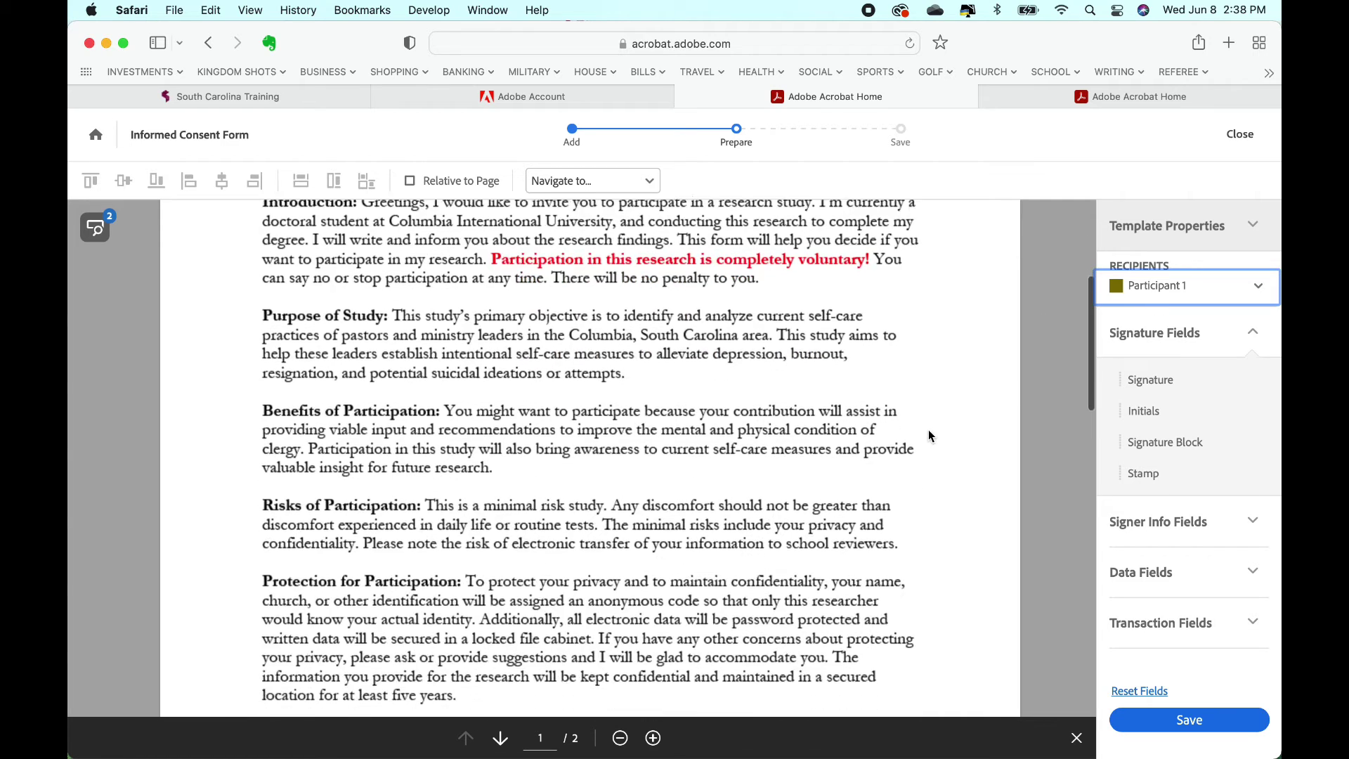
pyautogui.scroll(-2, 922, 433)
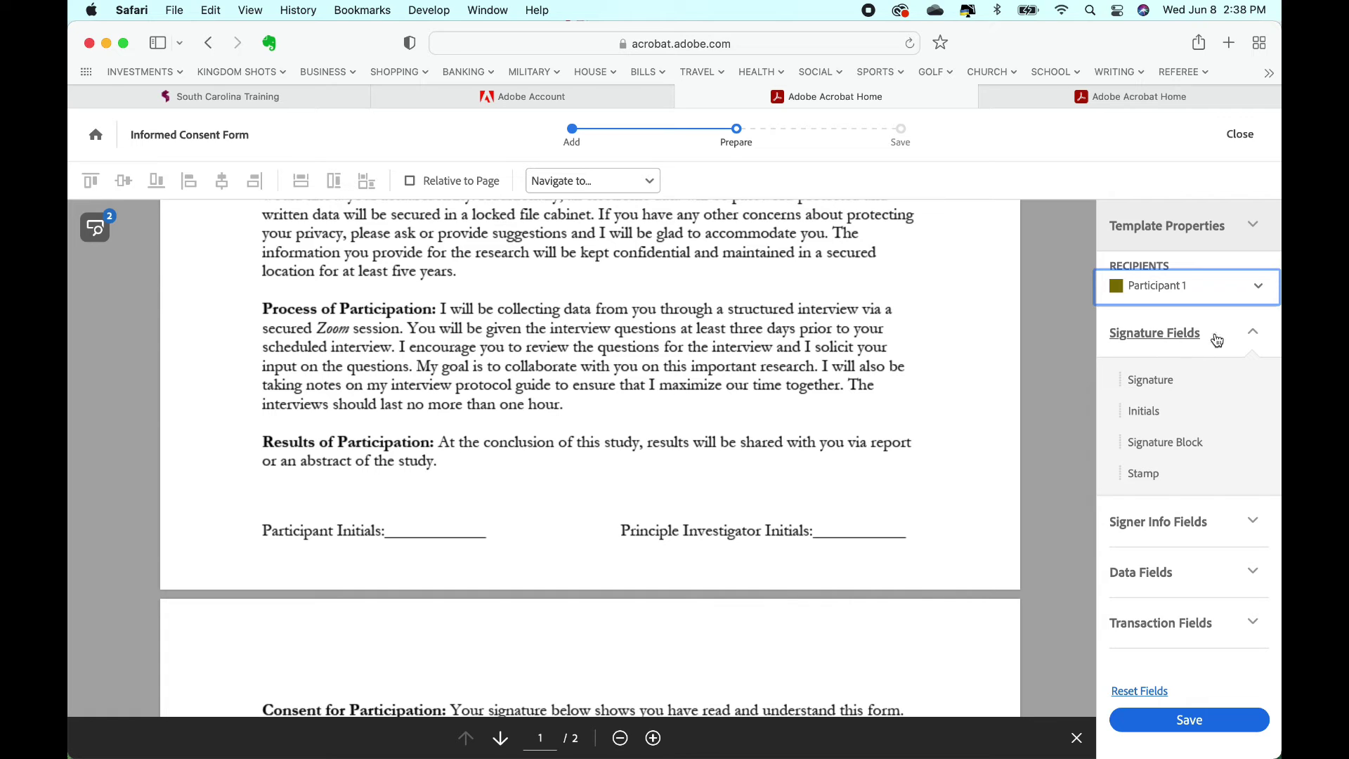
pyautogui.click(1255, 521)
pyautogui.scroll(-1, 1229, 501)
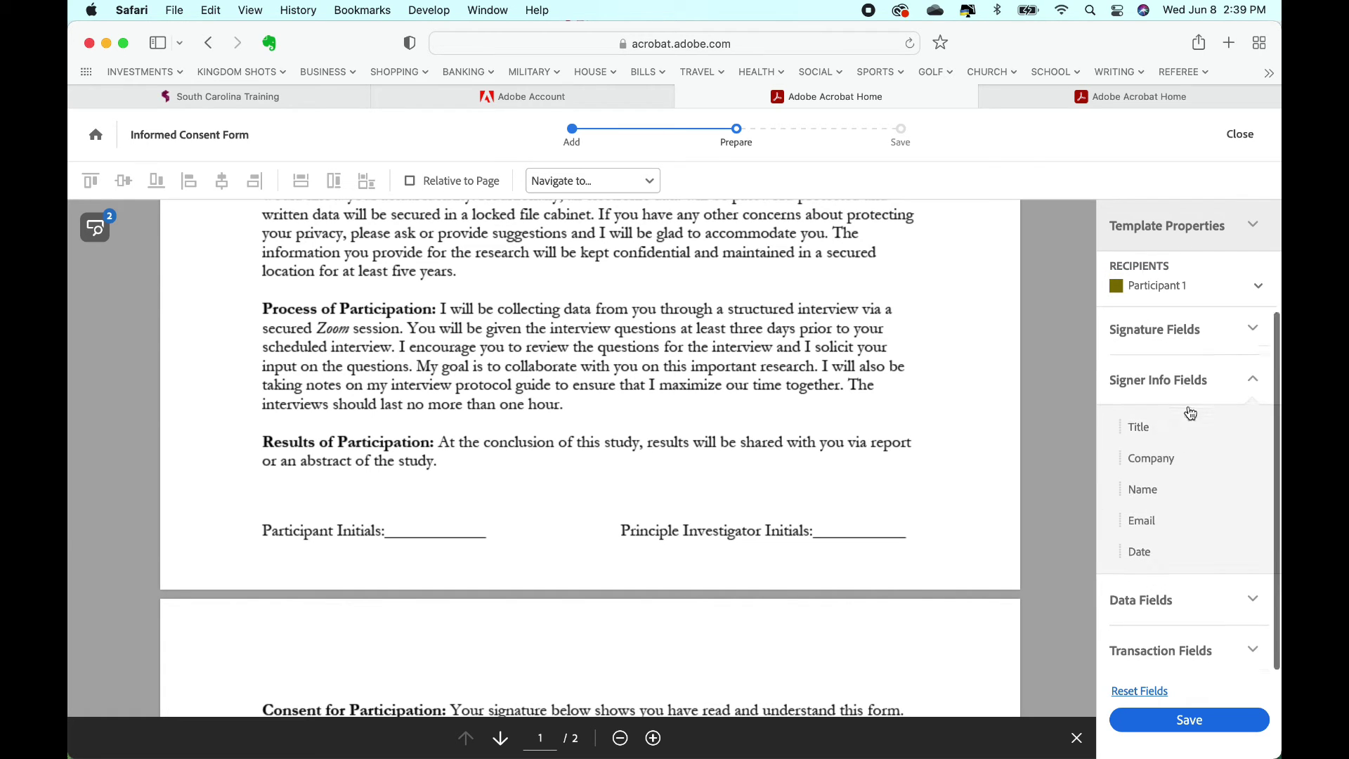
pyautogui.click(1253, 385)
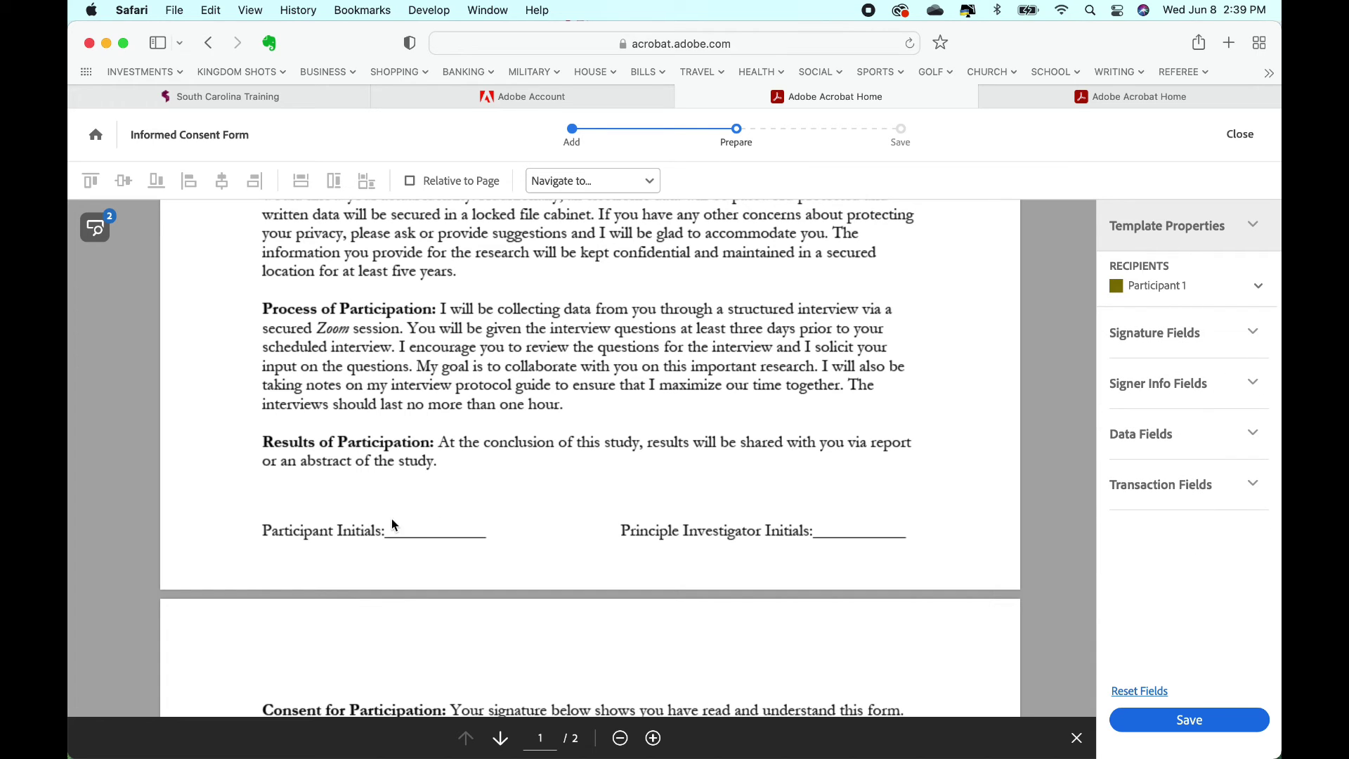
pyautogui.click(1256, 386)
pyautogui.click(1254, 386)
# Step: Place Initials fields for Participant 1 on the Participant Initials lines at the foot of pages 1 and 2
pyautogui.click(1254, 336)
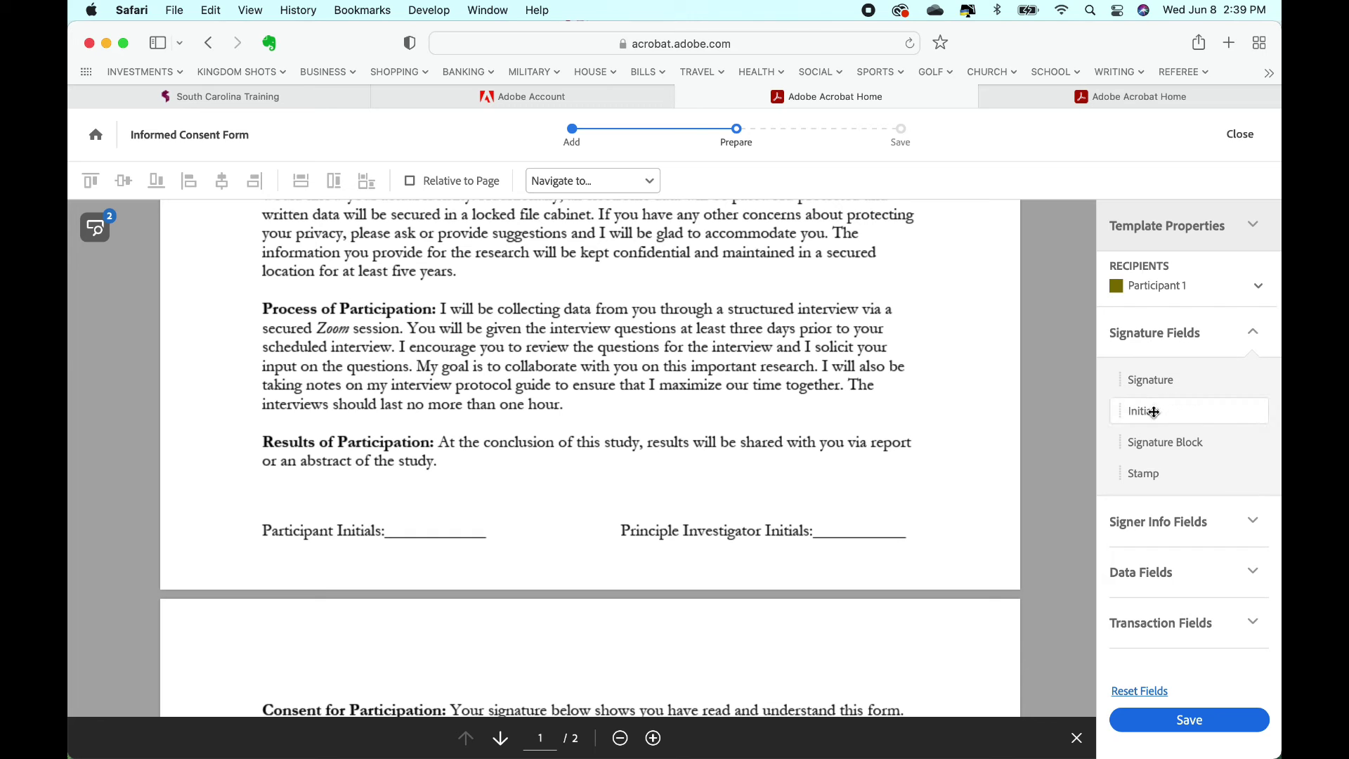
pyautogui.moveTo(1154, 411)
pyautogui.mouseDown()
pyautogui.moveTo(1027, 415)
pyautogui.moveTo(731, 491)
pyautogui.moveTo(387, 503)
pyautogui.mouseUp()
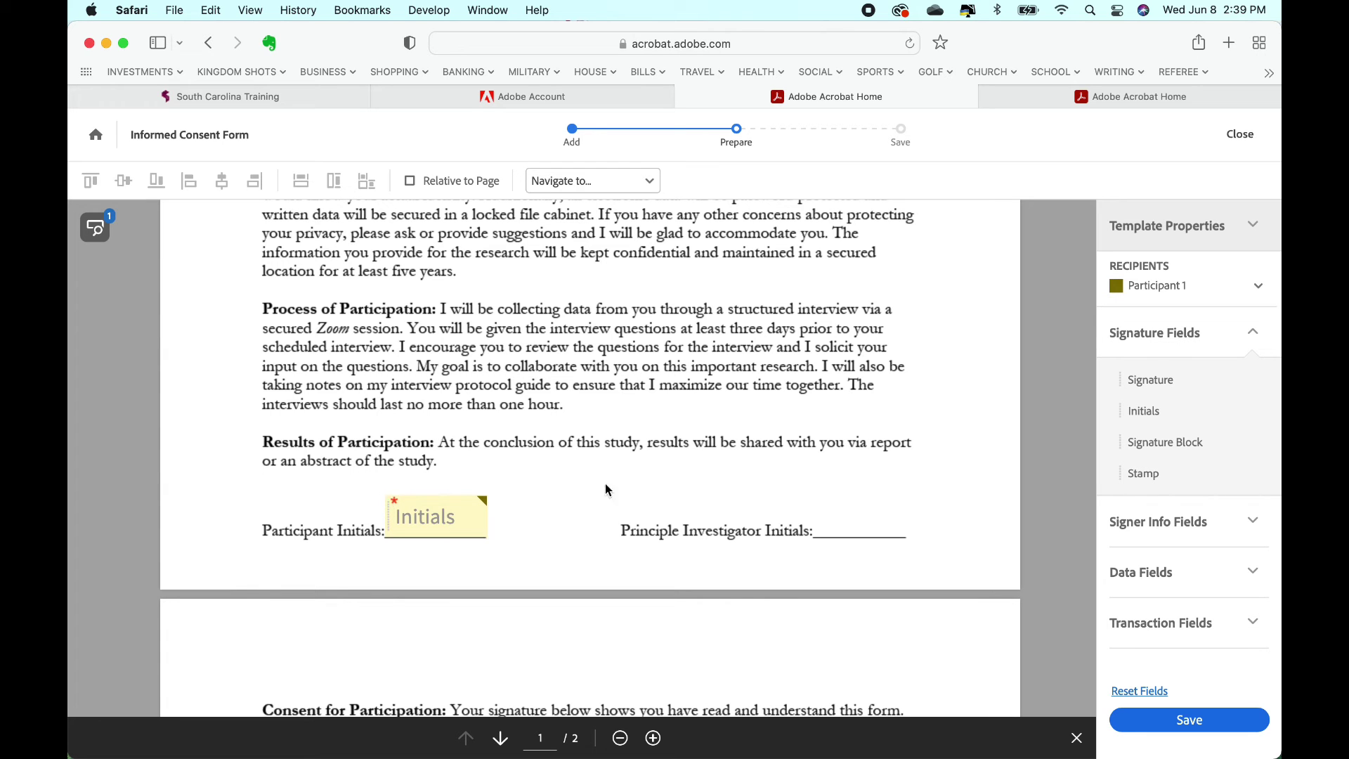
pyautogui.scroll(-2, 685, 476)
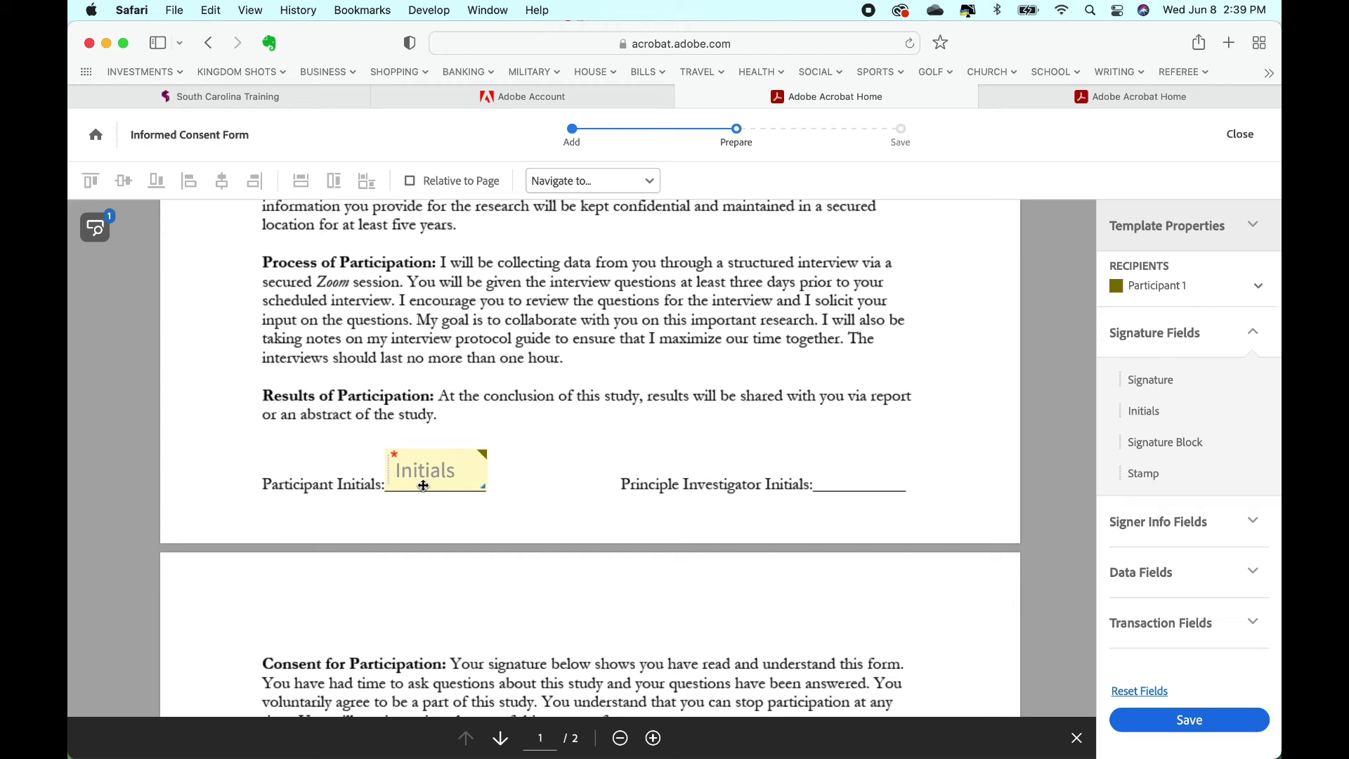
pyautogui.scroll(-3, 491, 474)
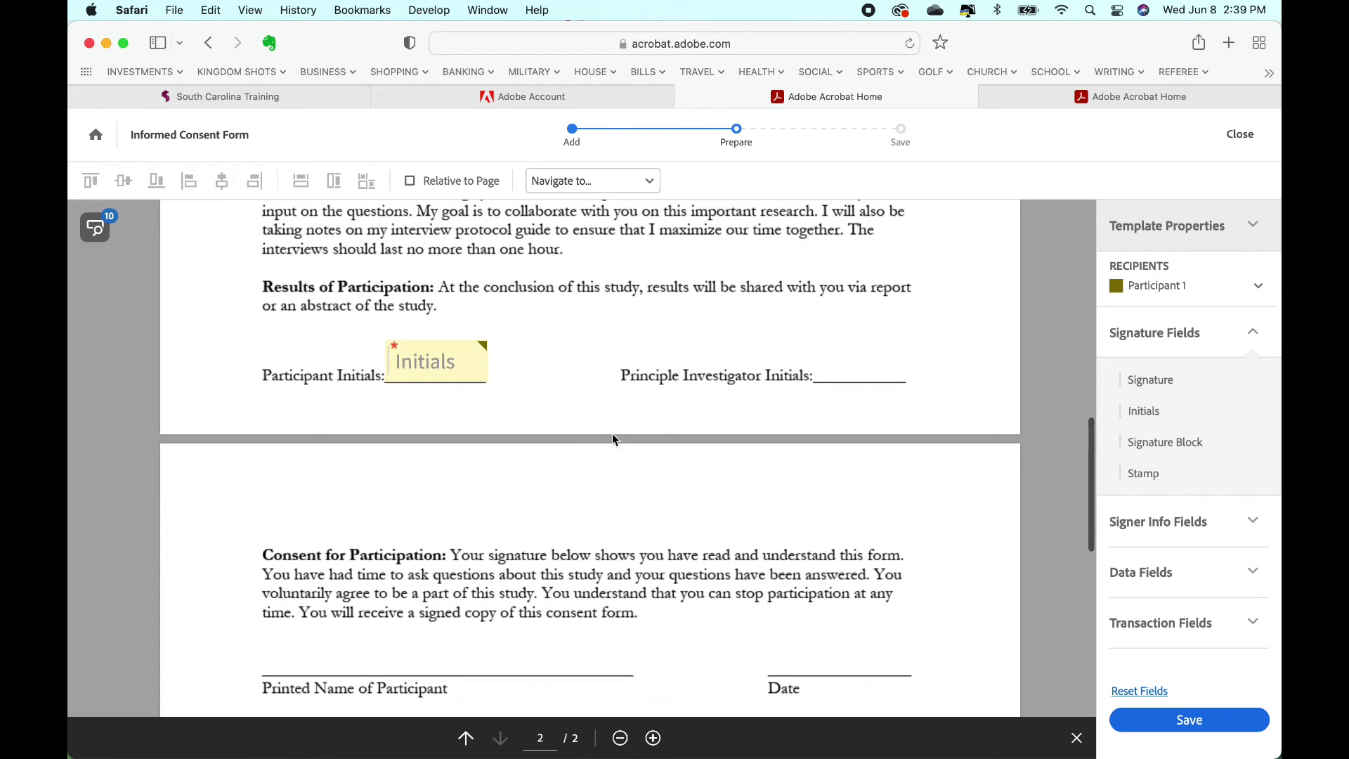
pyautogui.scroll(-15, 613, 440)
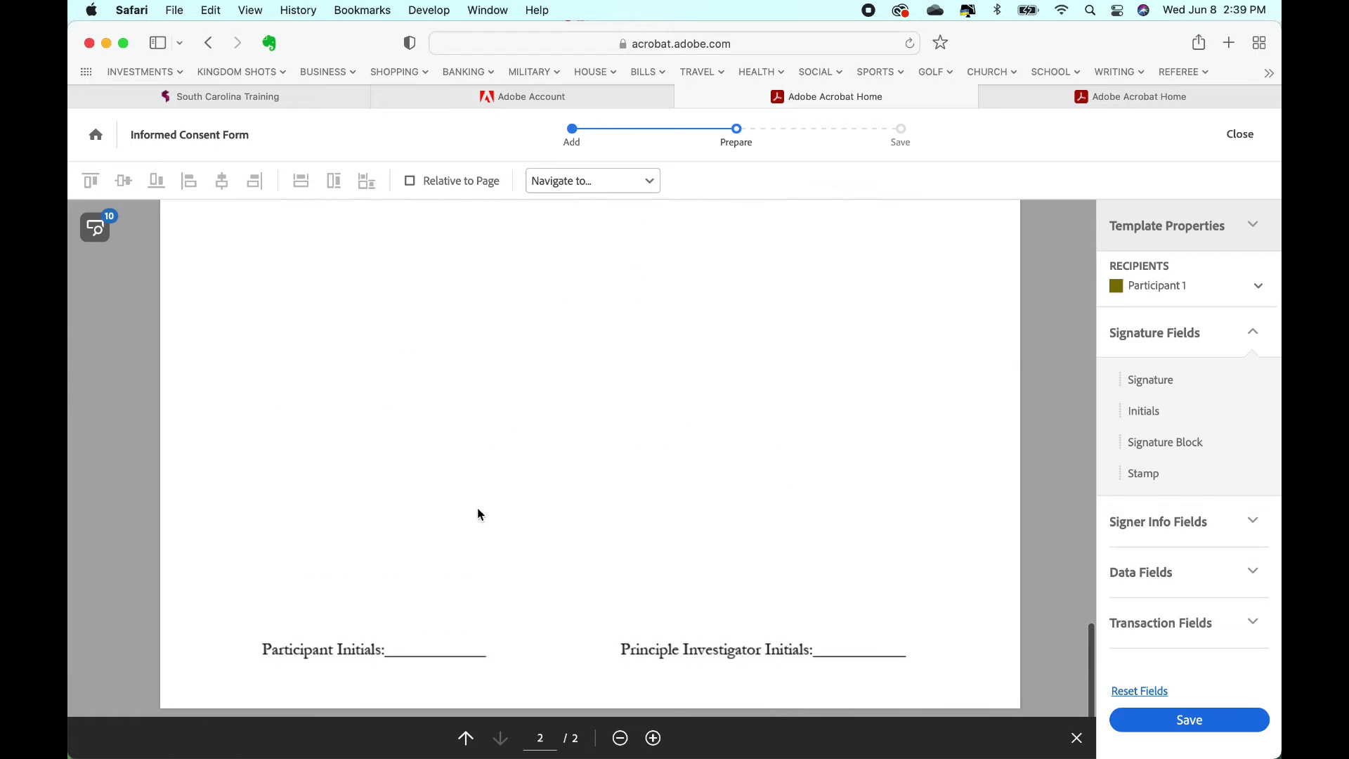
pyautogui.moveTo(1144, 411)
pyautogui.mouseDown()
pyautogui.moveTo(512, 636)
pyautogui.moveTo(386, 624)
pyautogui.mouseUp()
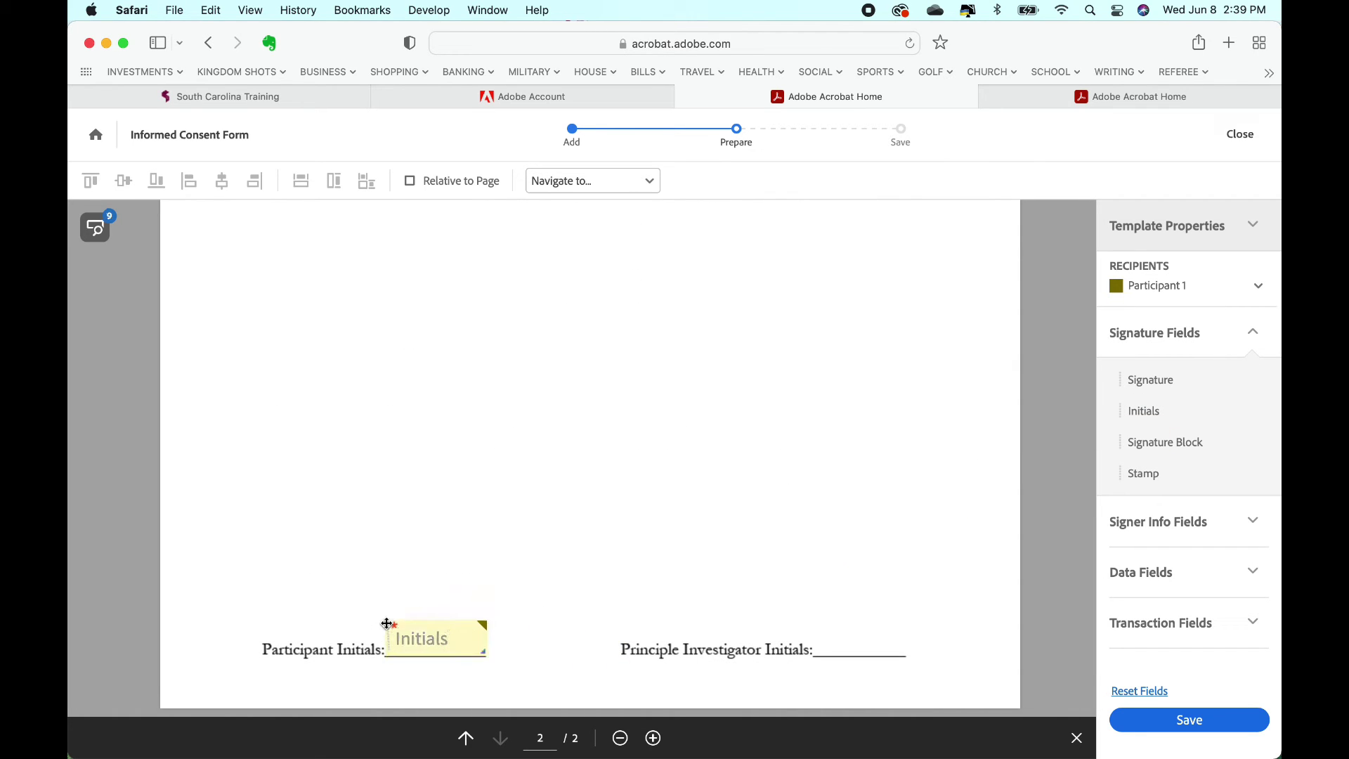
# Step: Place a Name field for Participant 1 on the Printed Name of Participant line on page 2
pyautogui.scroll(10, 584, 541)
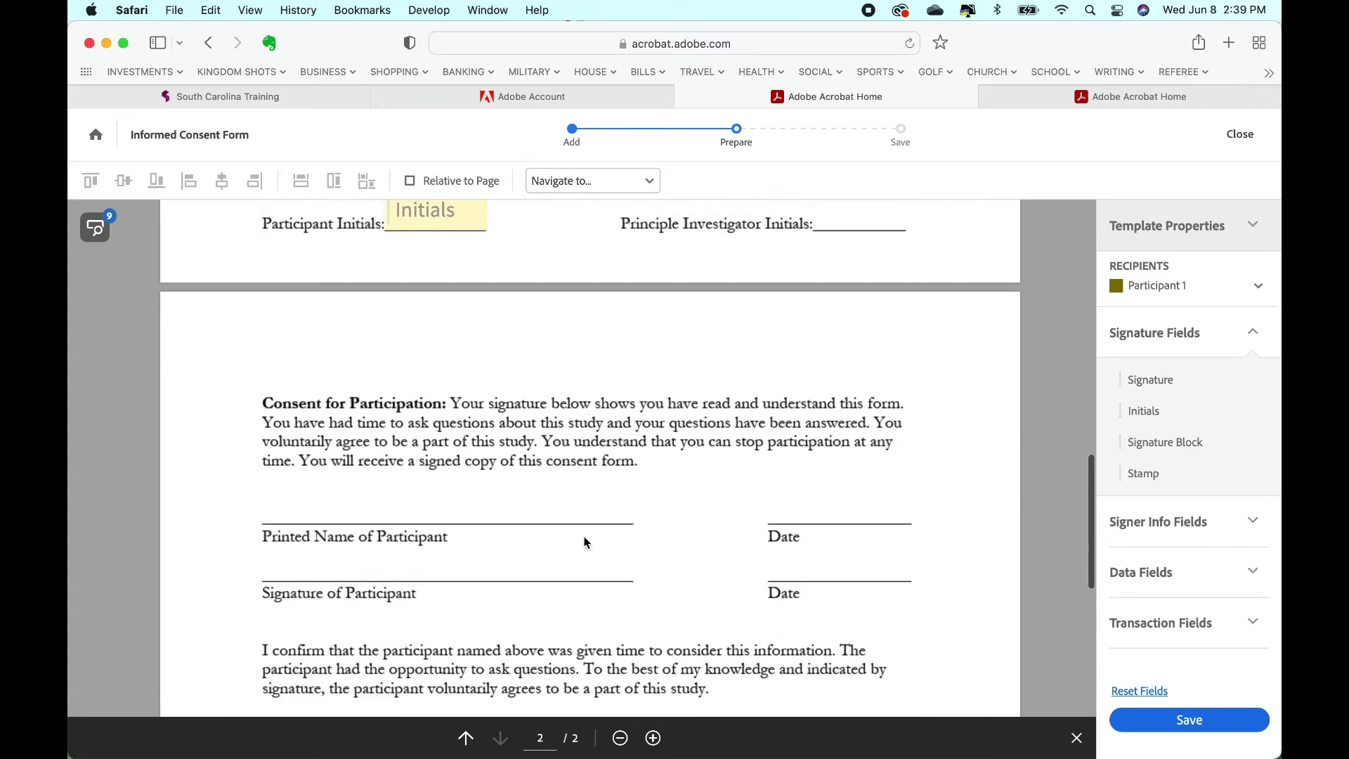
pyautogui.scroll(2, 584, 541)
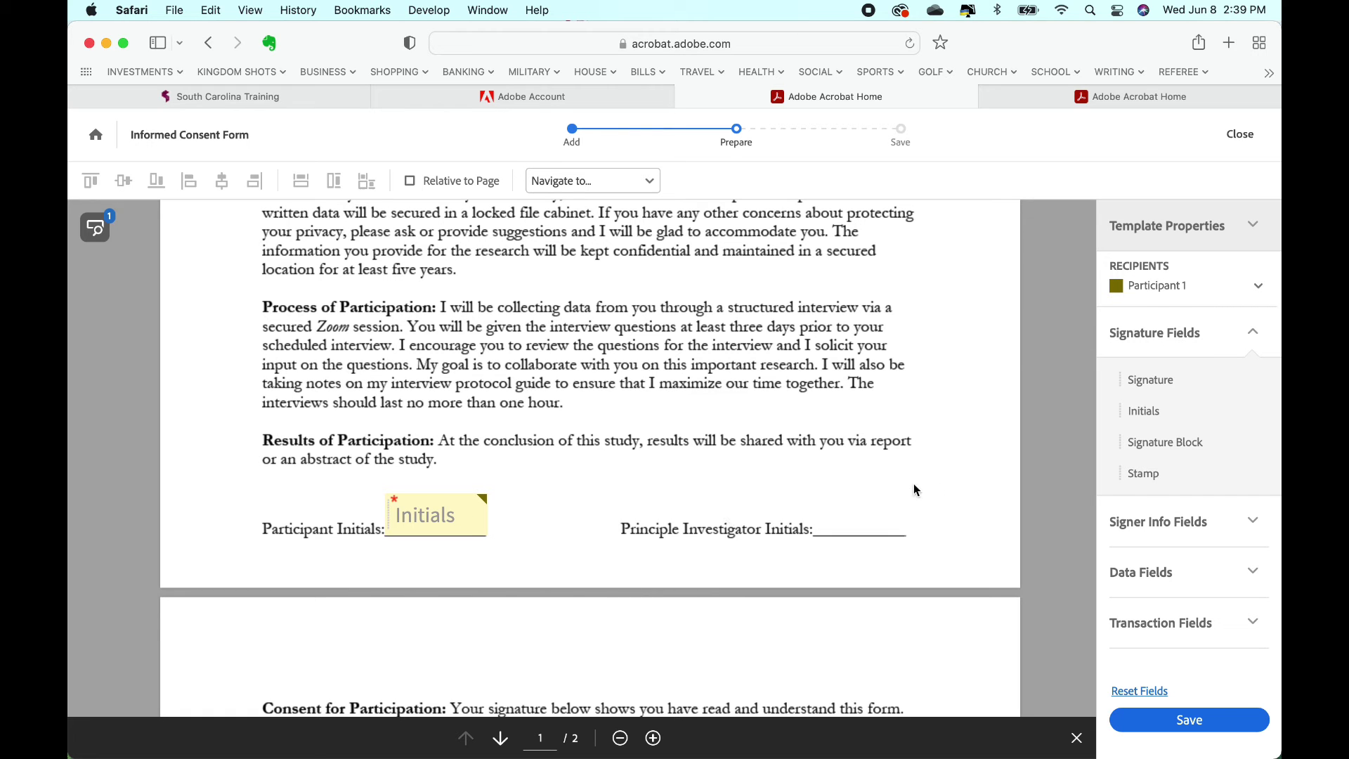
pyautogui.scroll(-10, 926, 486)
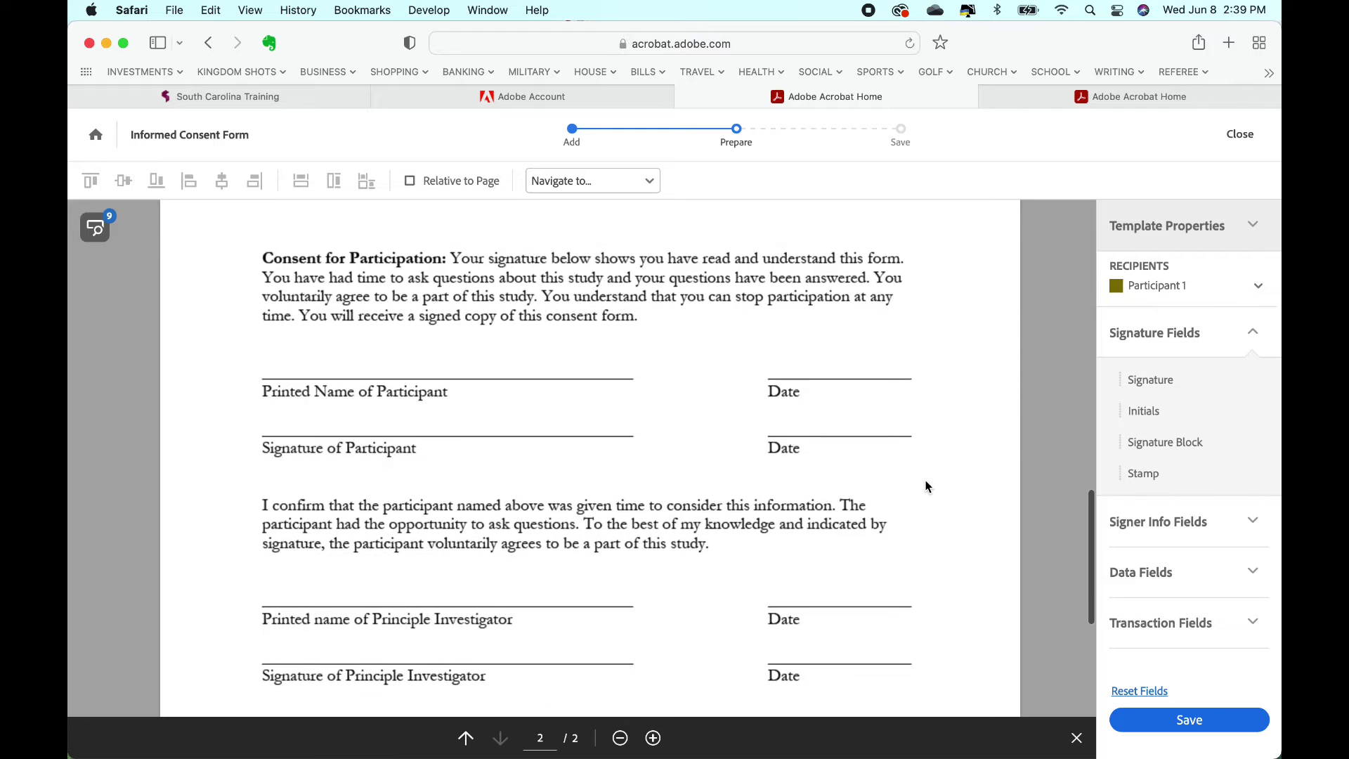
pyautogui.scroll(3, 926, 486)
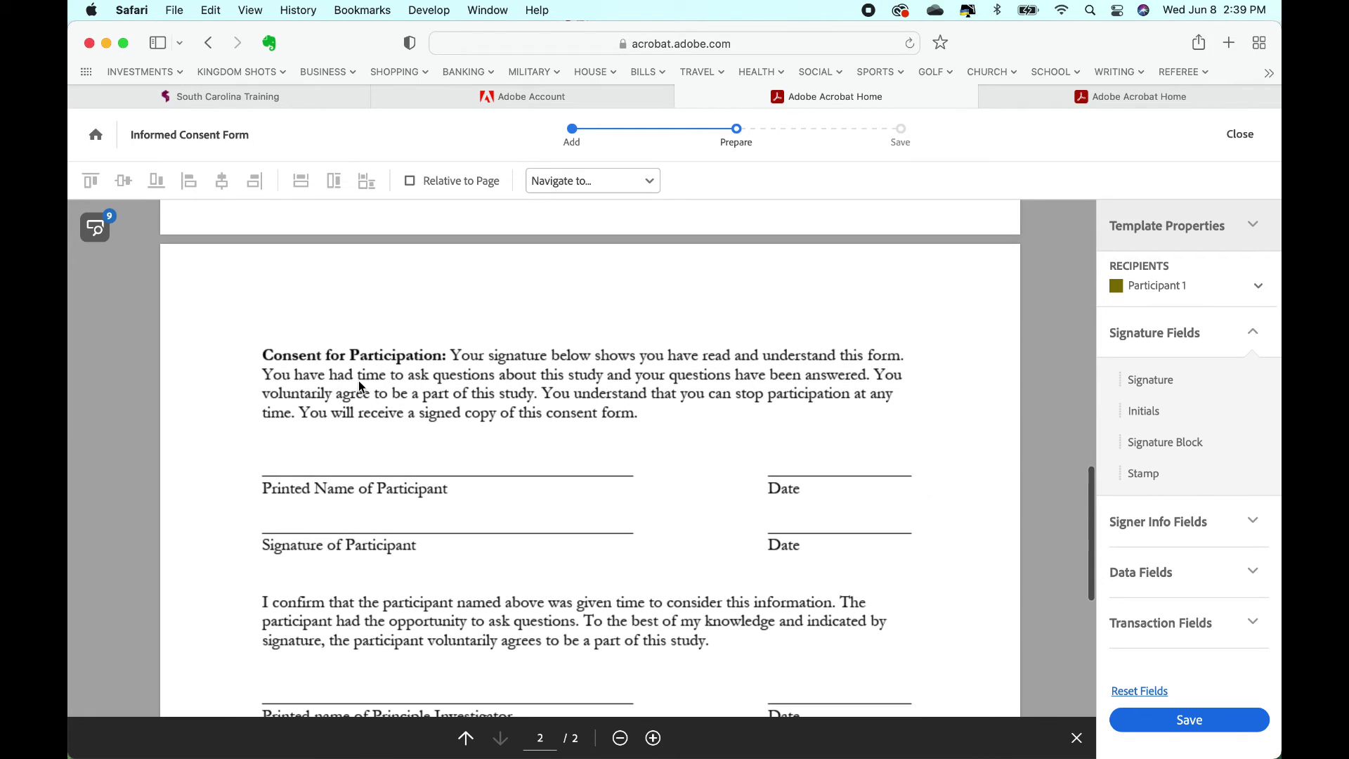
pyautogui.click(1254, 521)
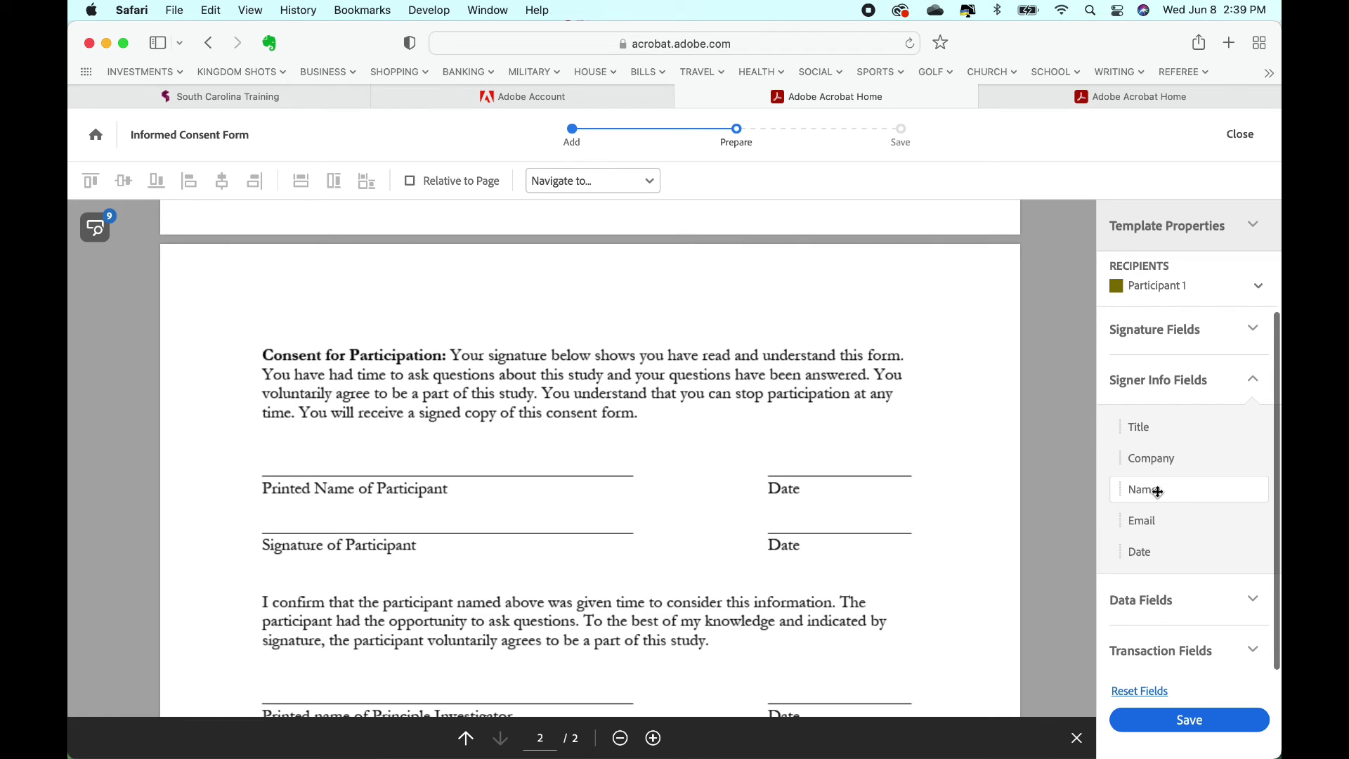
pyautogui.moveTo(1113, 490)
pyautogui.mouseDown()
pyautogui.moveTo(952, 485)
pyautogui.moveTo(596, 421)
pyautogui.moveTo(266, 450)
pyautogui.mouseUp()
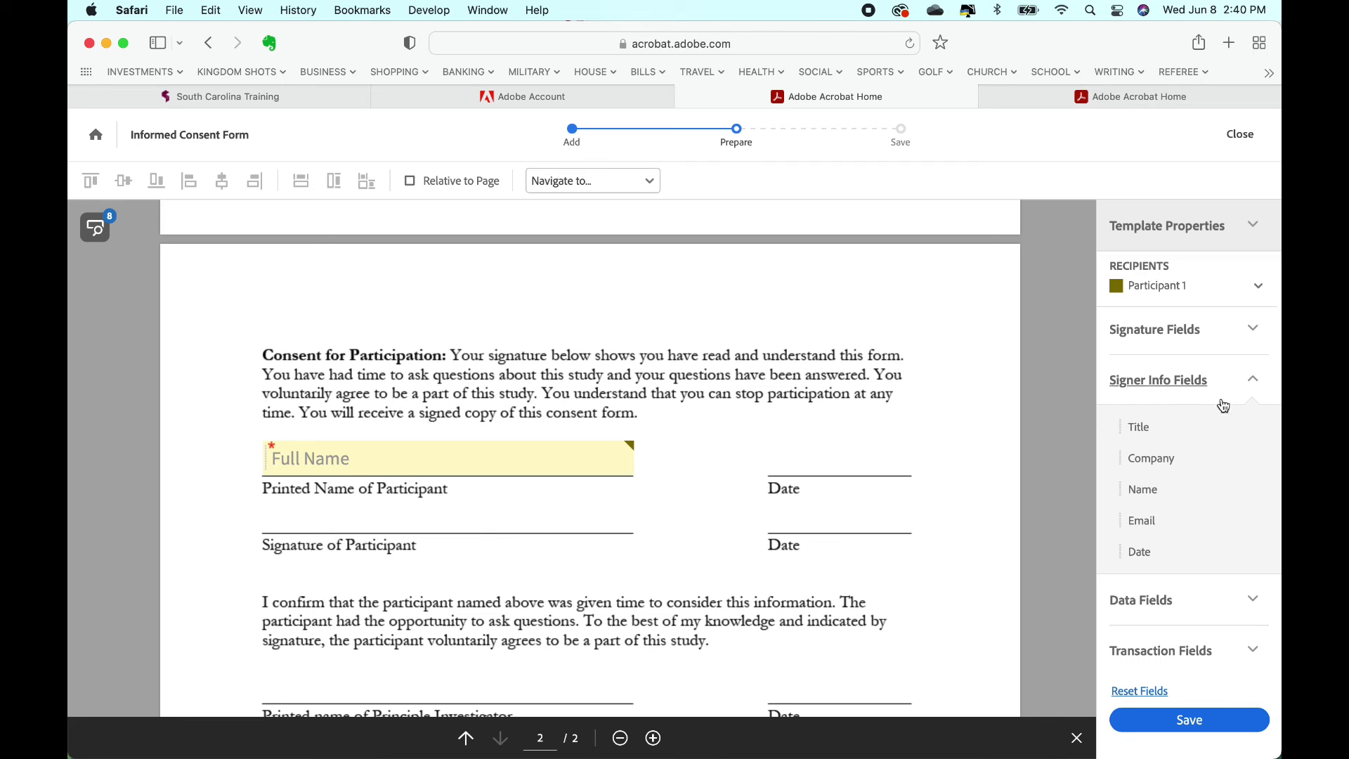
# Step: Place a Signature field for Participant 1 on the Signature of Participant line on page 2
pyautogui.click(1253, 336)
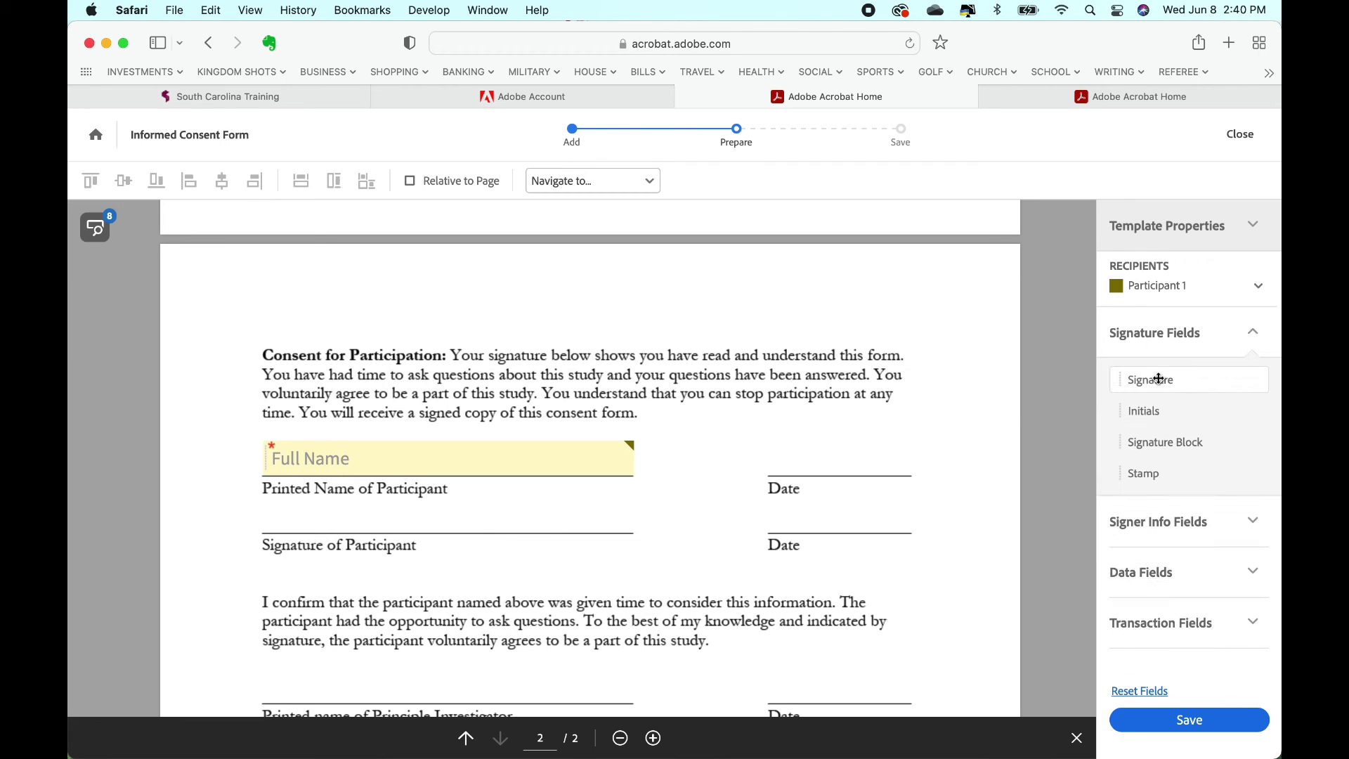
pyautogui.moveTo(1152, 378); pyautogui.dragTo(266, 498)
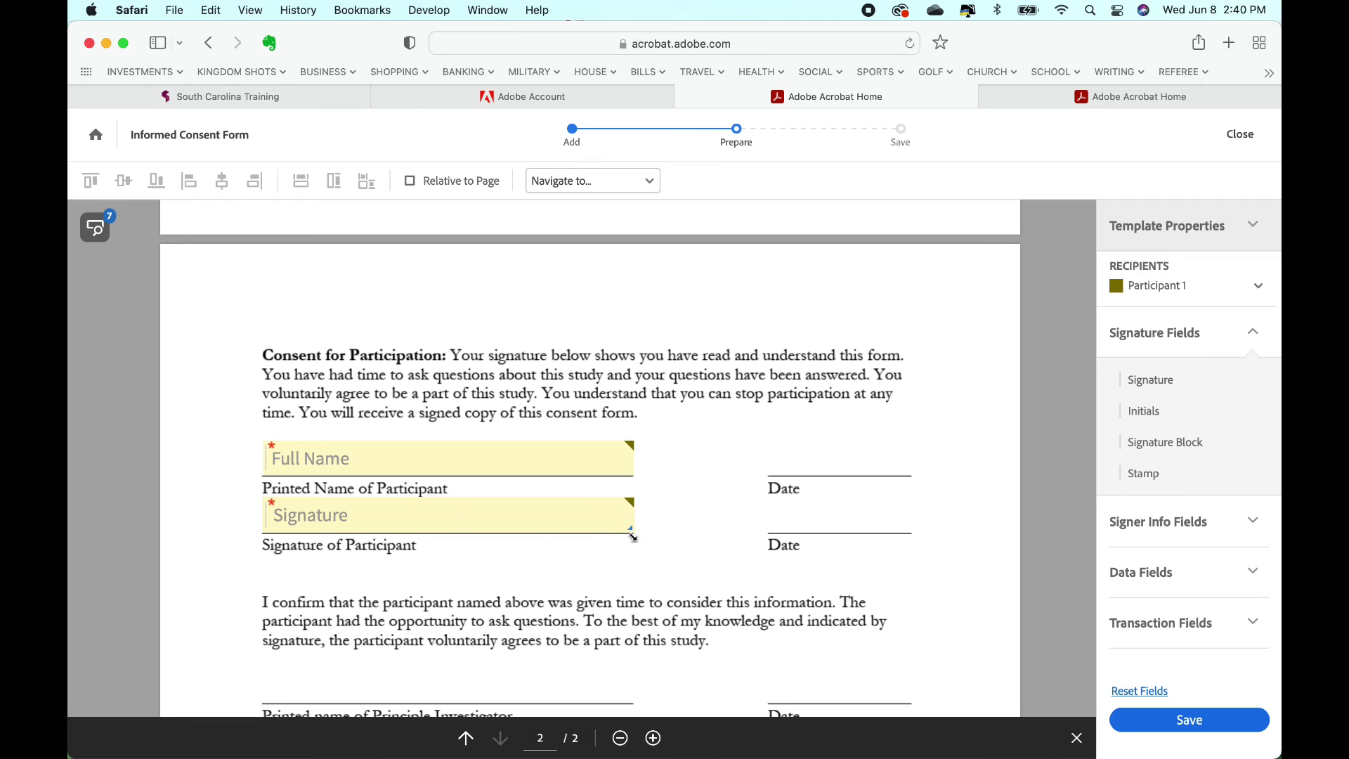
pyautogui.scroll(8, 584, 430)
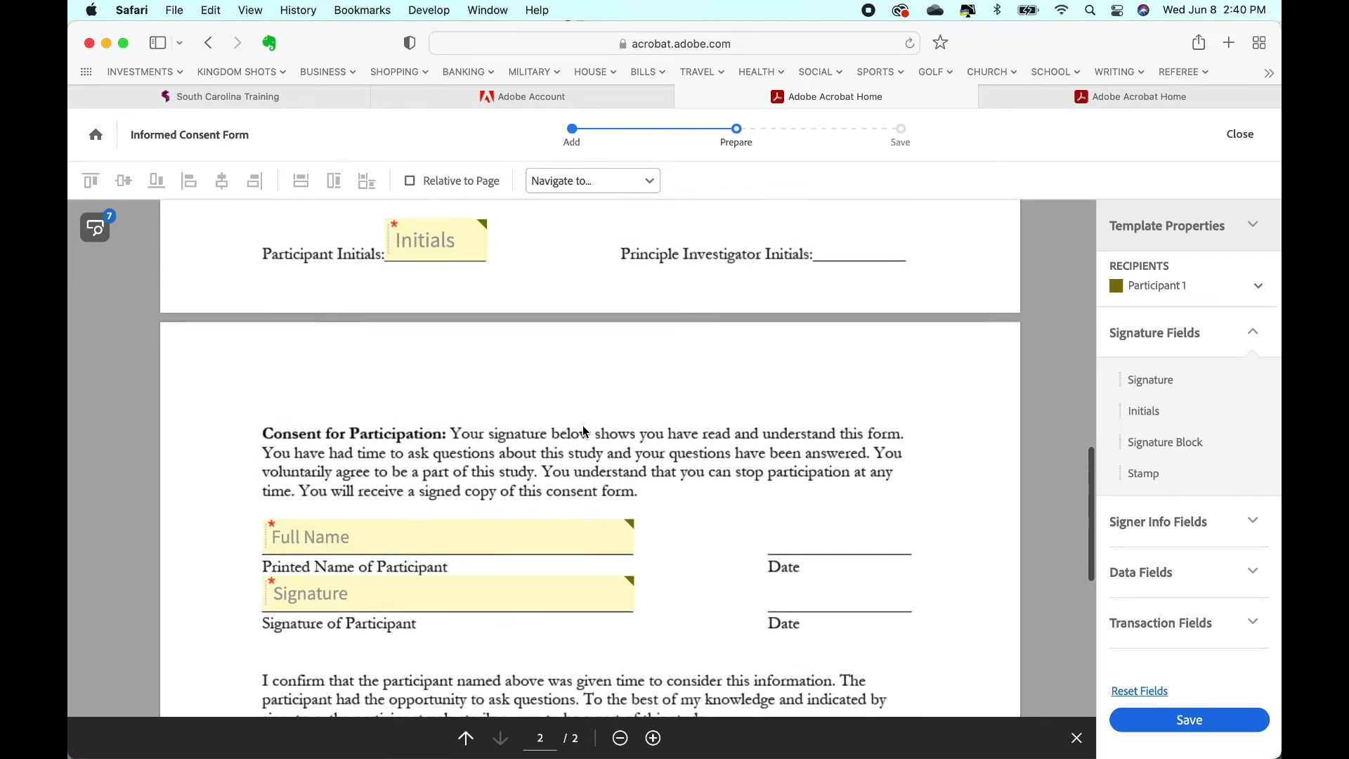
pyautogui.scroll(-6, 582, 428)
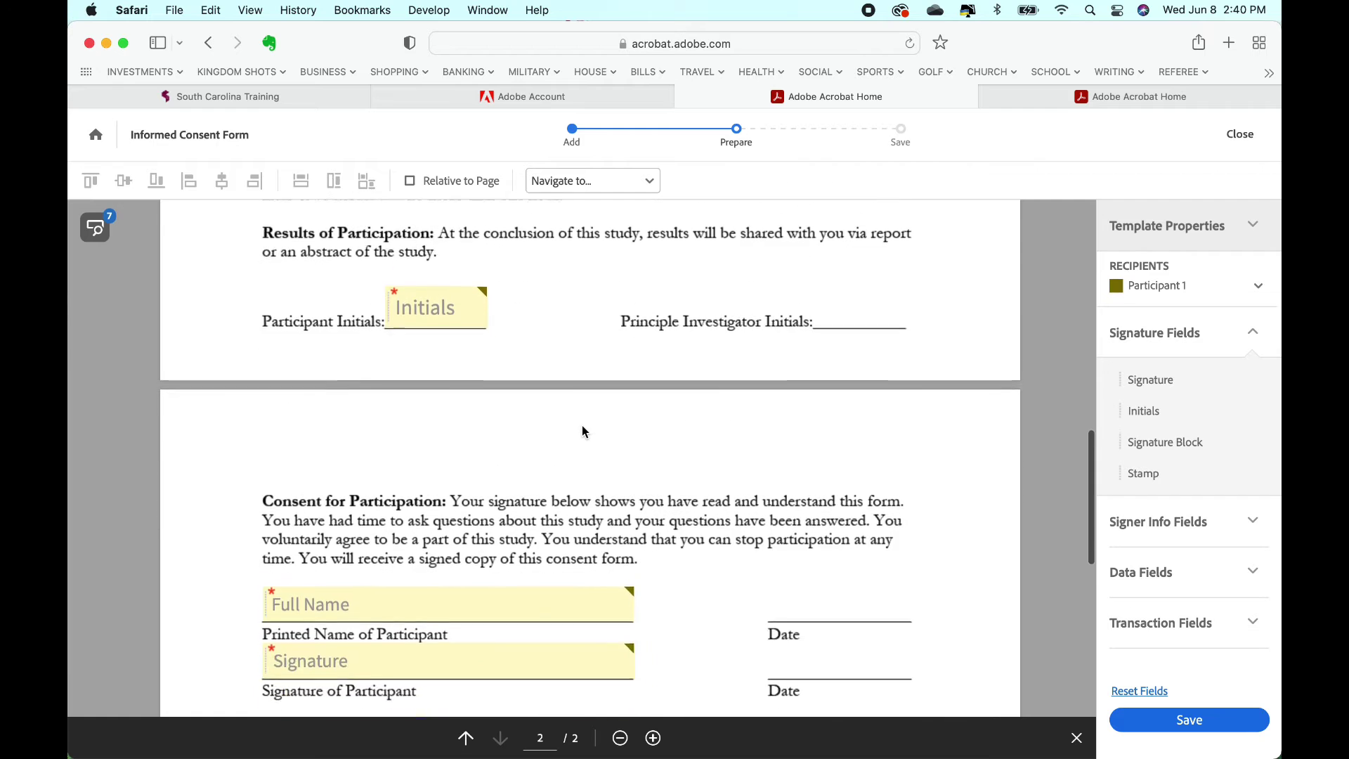
pyautogui.scroll(-7, 583, 430)
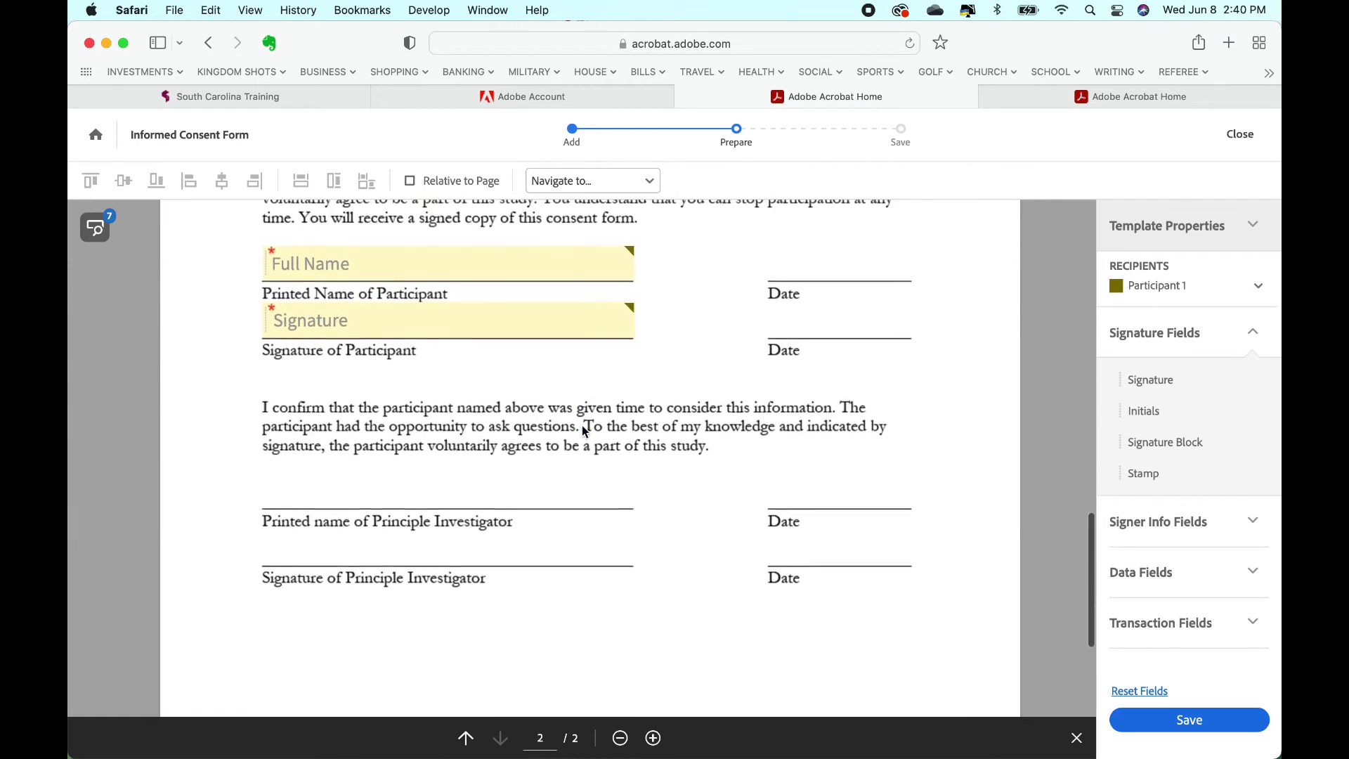
pyautogui.scroll(10, 582, 424)
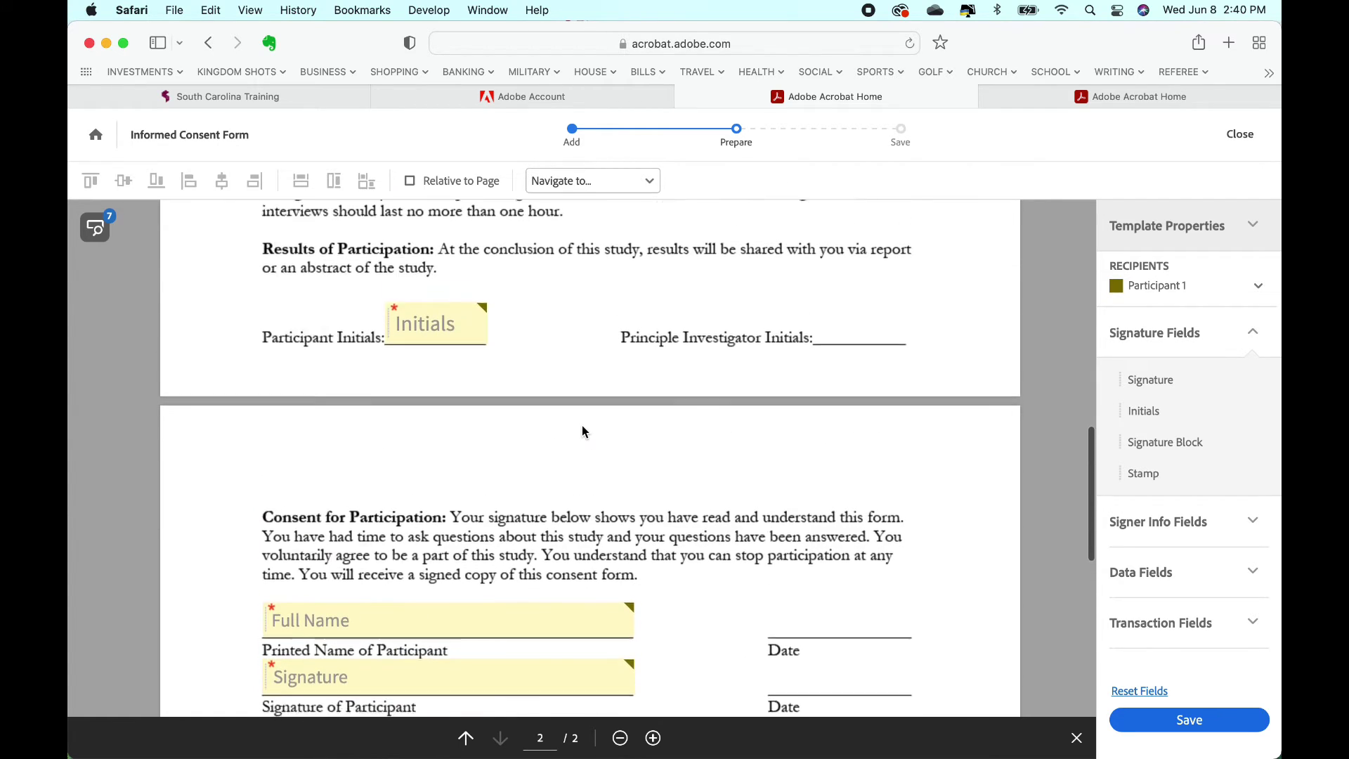
pyautogui.scroll(-3, 582, 429)
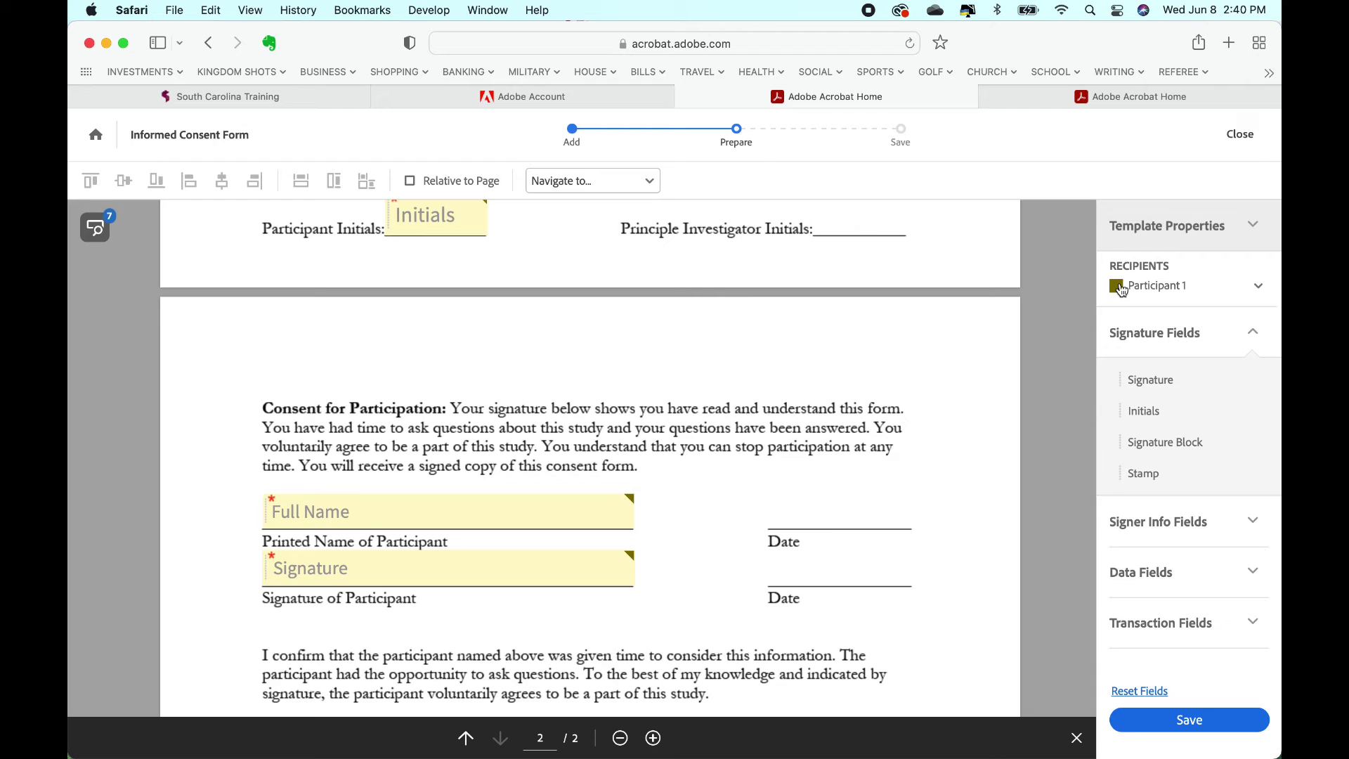
# Step: Place Date fields for Participant 1 on the two date lines beside the participant's printed name and signature
pyautogui.click(1253, 524)
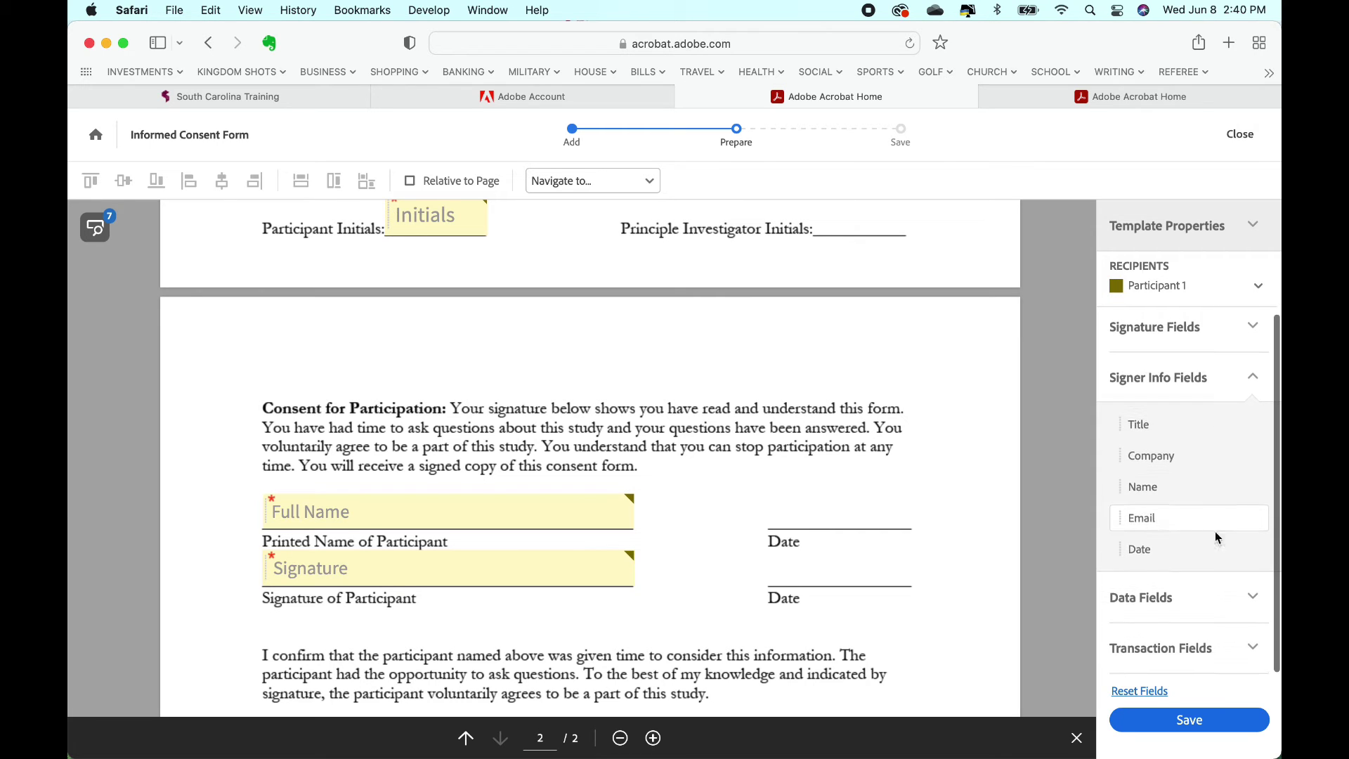
pyautogui.moveTo(1165, 550); pyautogui.dragTo(768, 505)
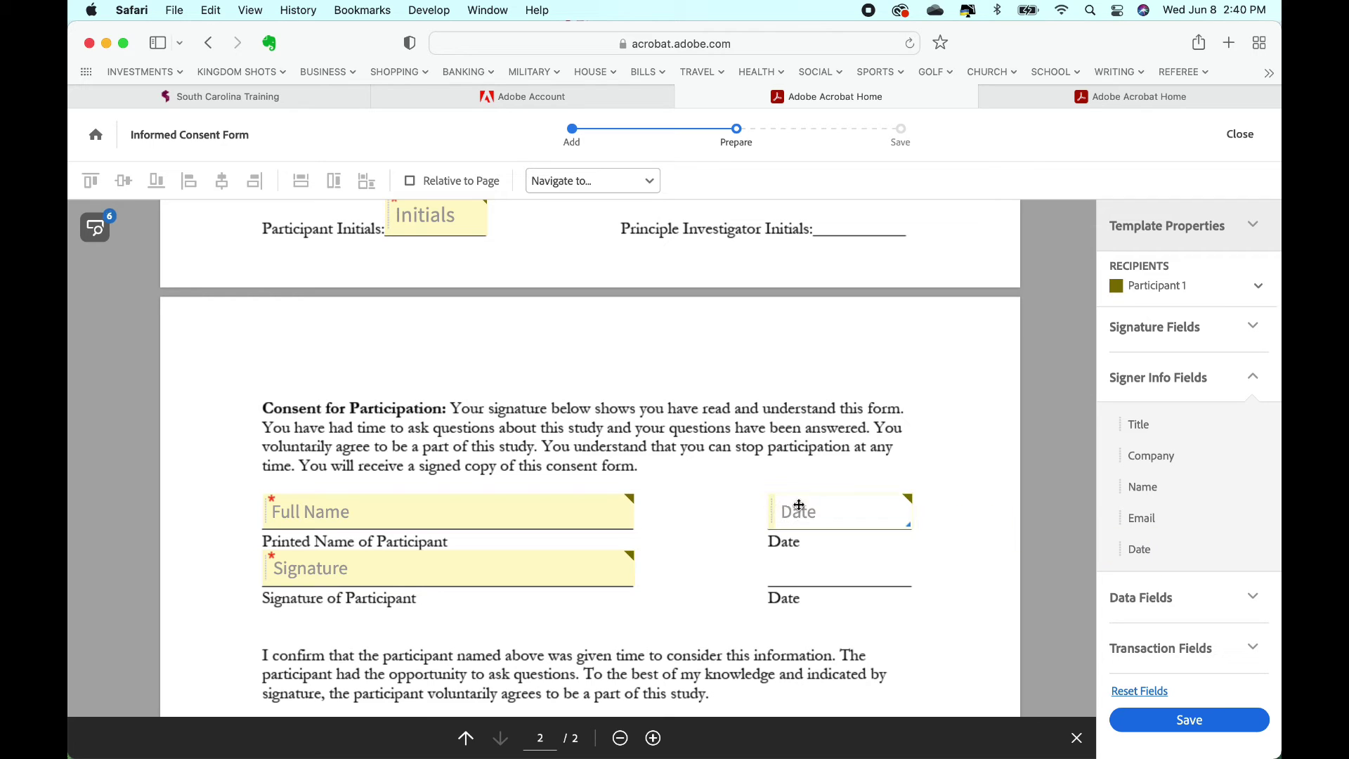
pyautogui.moveTo(1160, 549); pyautogui.dragTo(770, 562)
# Step: Review both pages of the form, checking the participant's fields and the remaining investigator lines
pyautogui.scroll(-5, 972, 442)
pyautogui.scroll(-3, 971, 439)
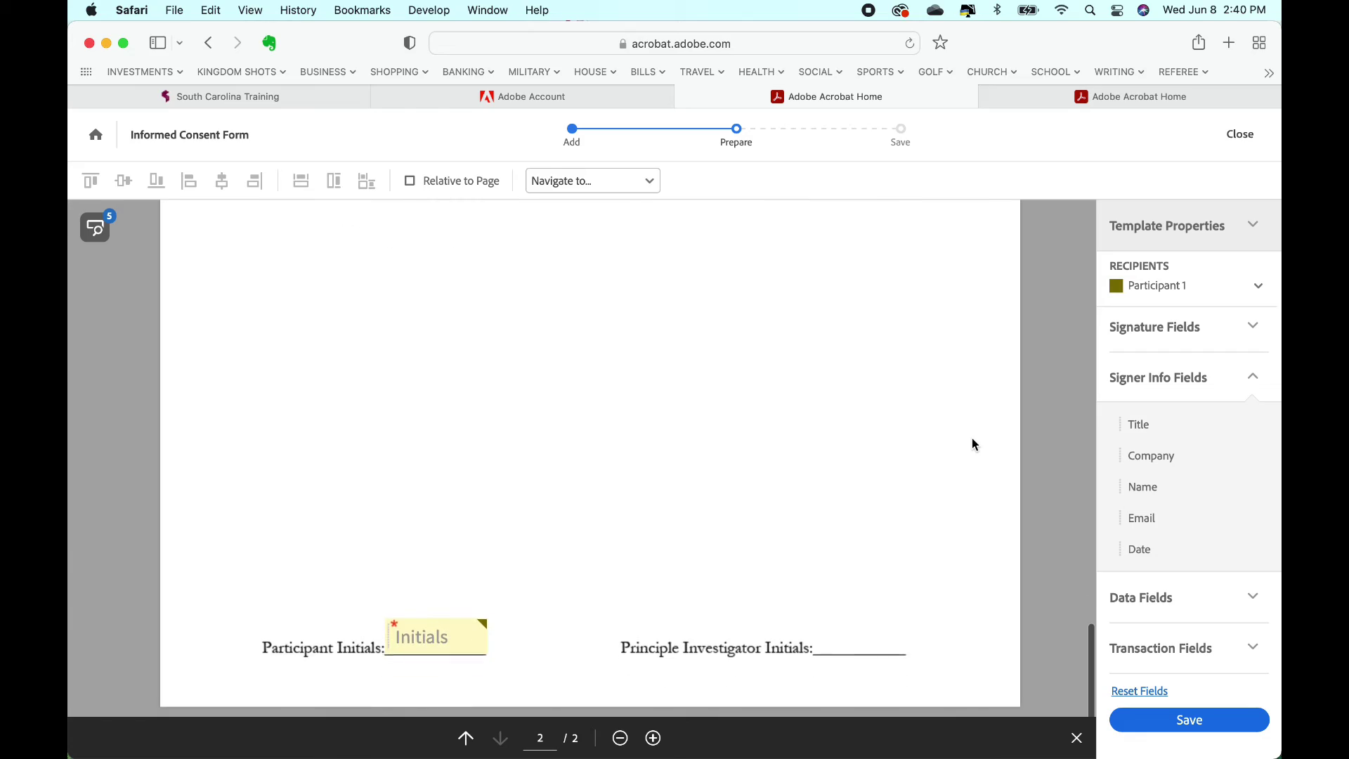
pyautogui.scroll(14, 973, 444)
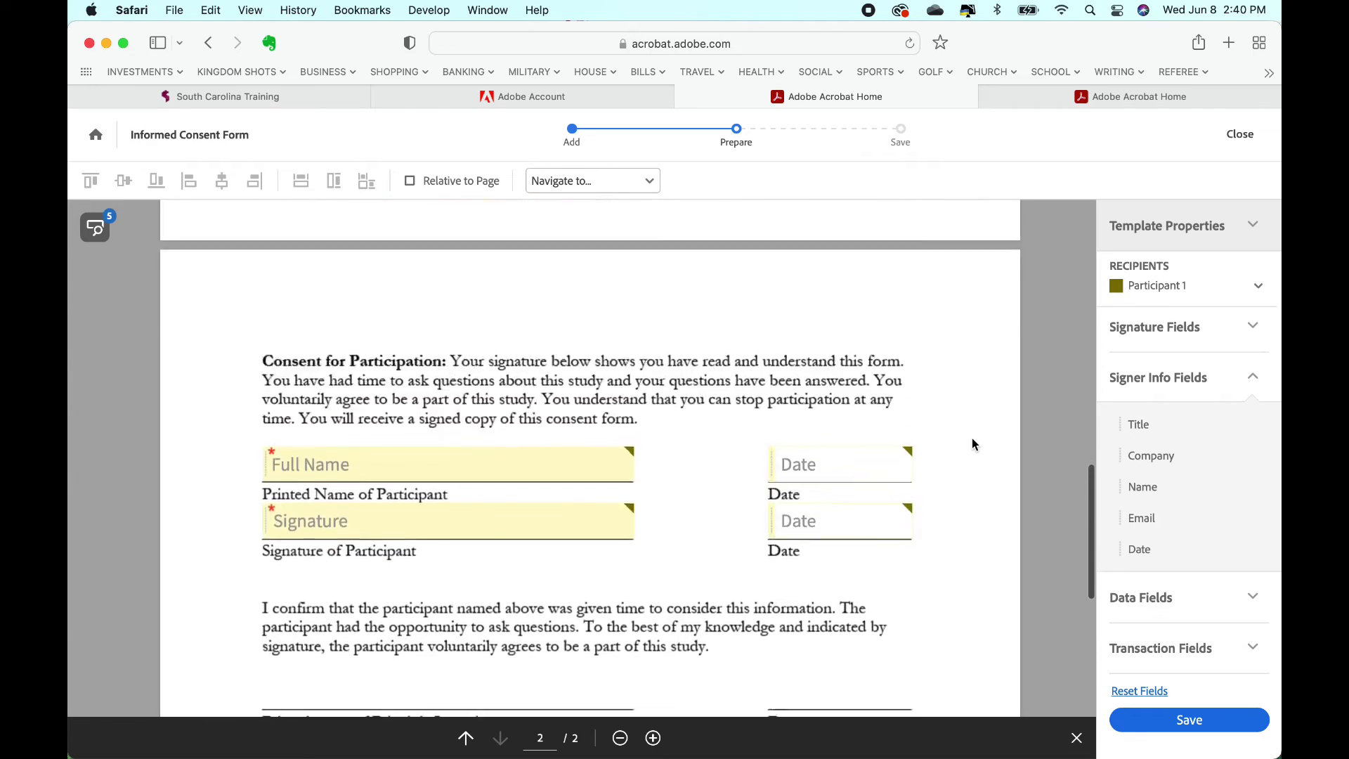
pyautogui.scroll(9, 972, 444)
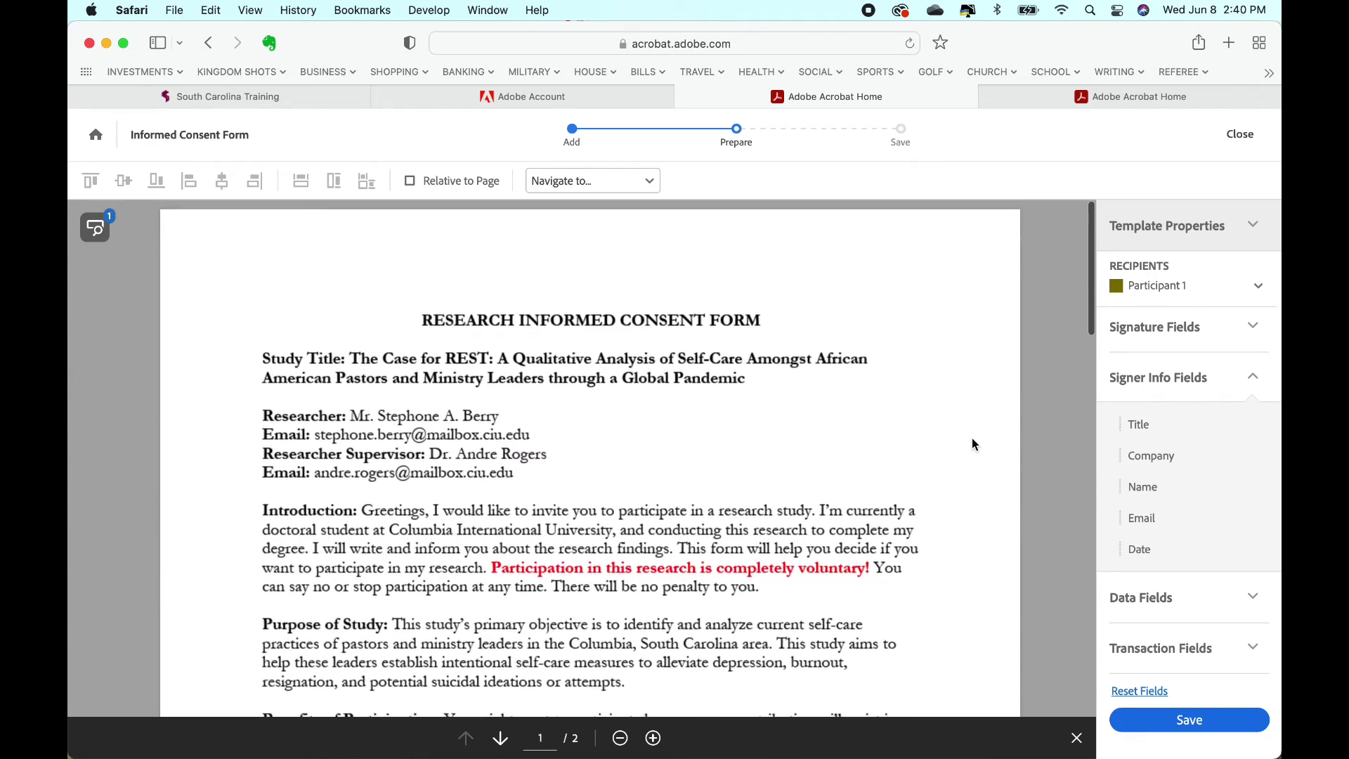
pyautogui.scroll(-11, 972, 444)
pyautogui.scroll(-5, 971, 444)
pyautogui.scroll(7, 972, 444)
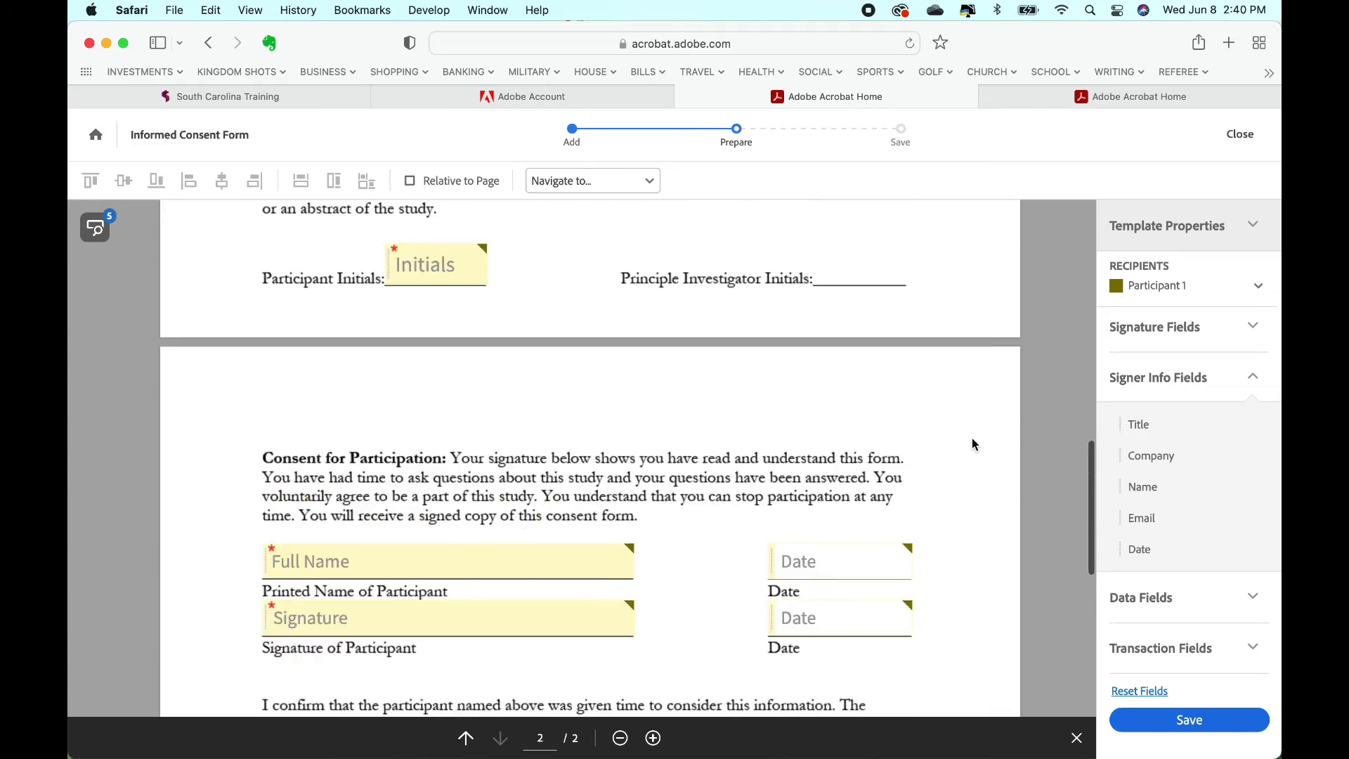
pyautogui.scroll(-5, 972, 444)
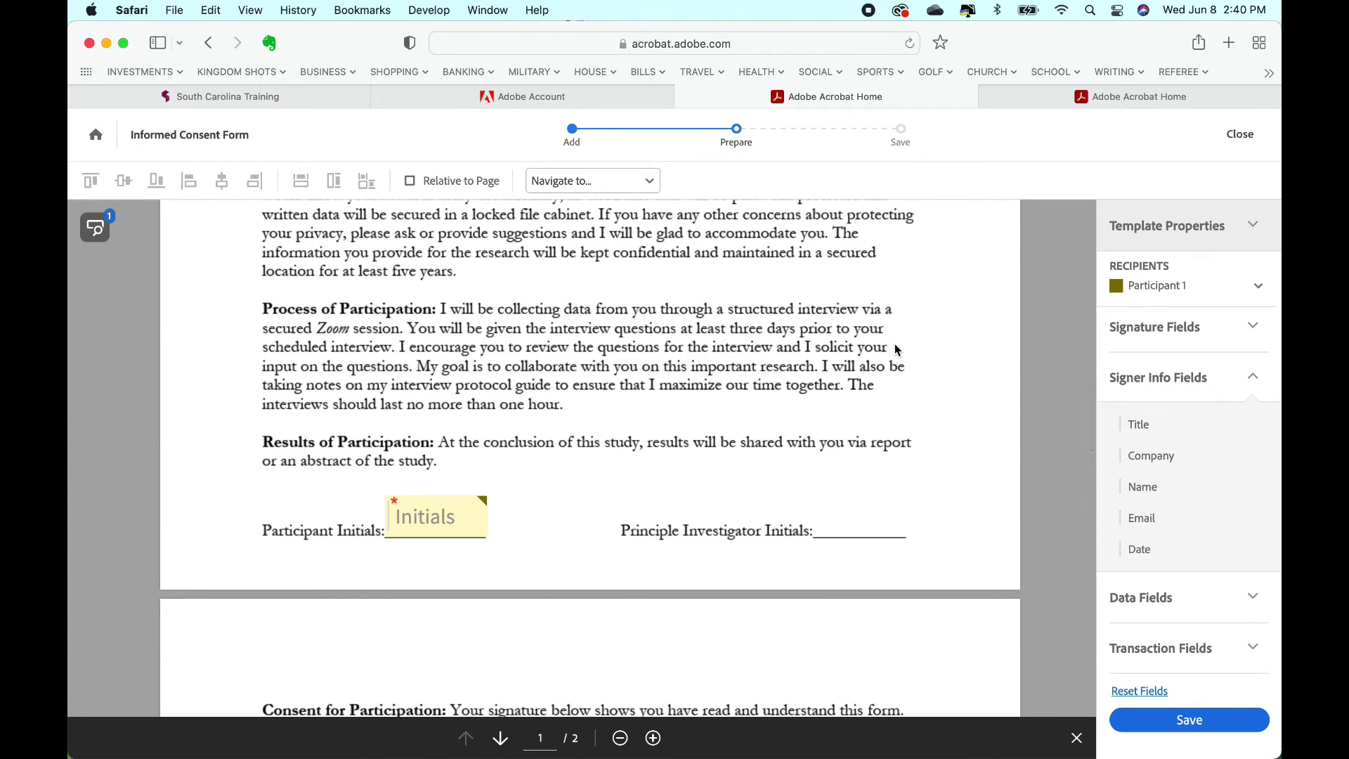
# Step: Switch the active recipient to Participant 2 for the principal investigator's fields
pyautogui.click(1260, 290)
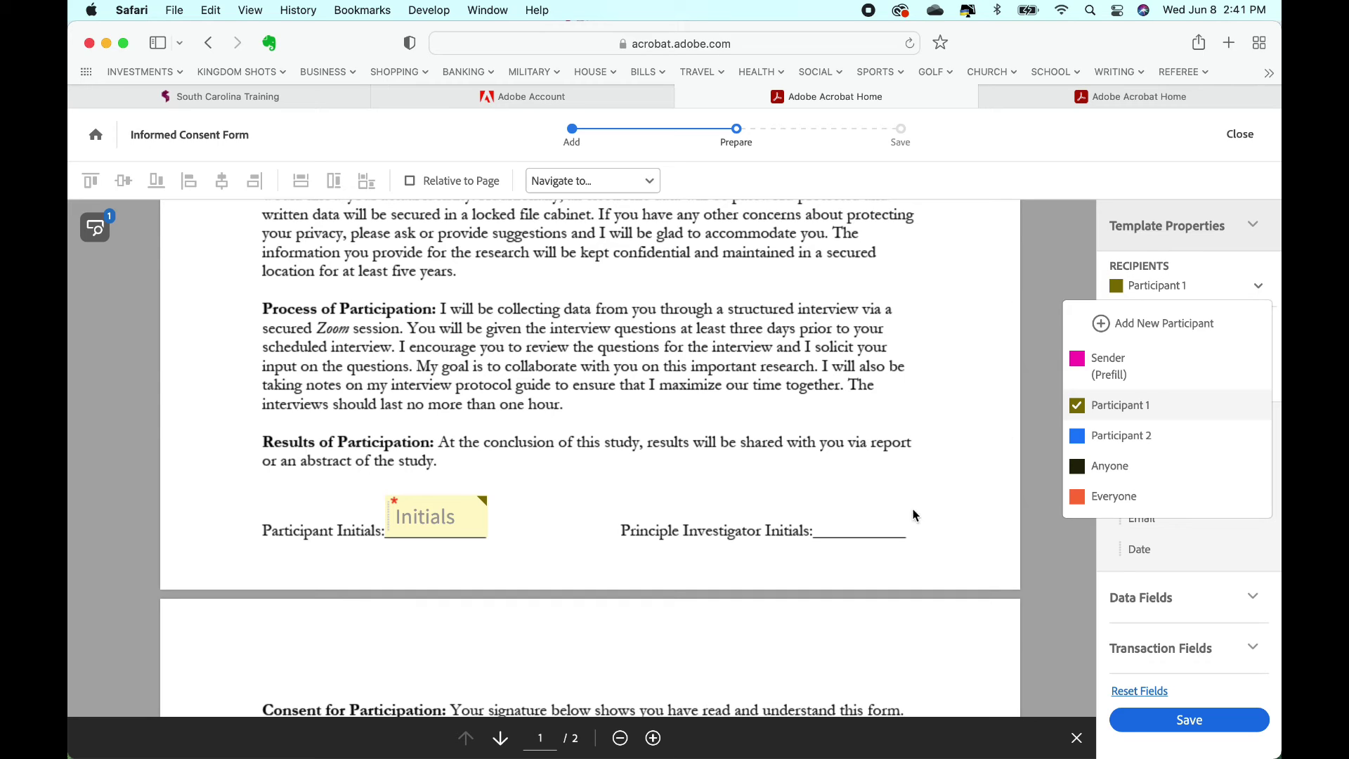
pyautogui.click(1145, 366)
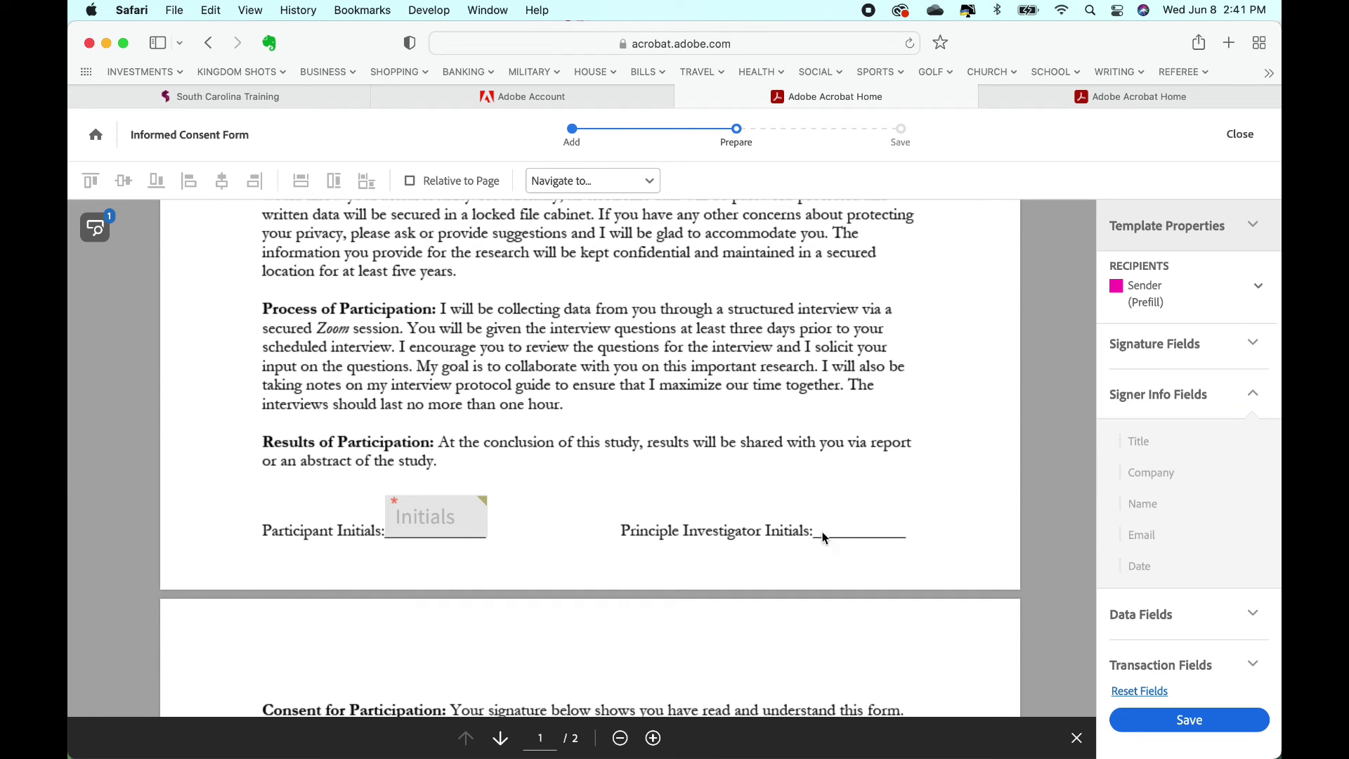
pyautogui.click(1257, 287)
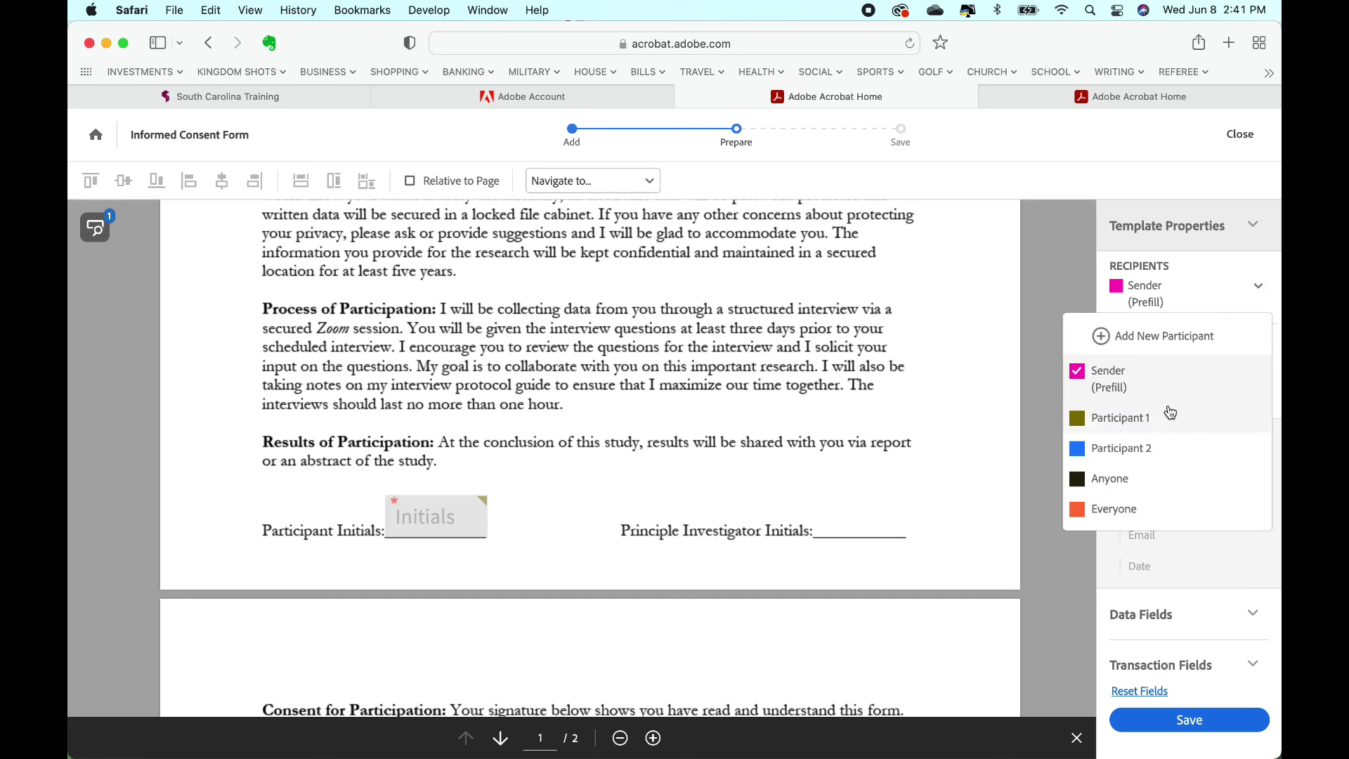
pyautogui.click(1114, 450)
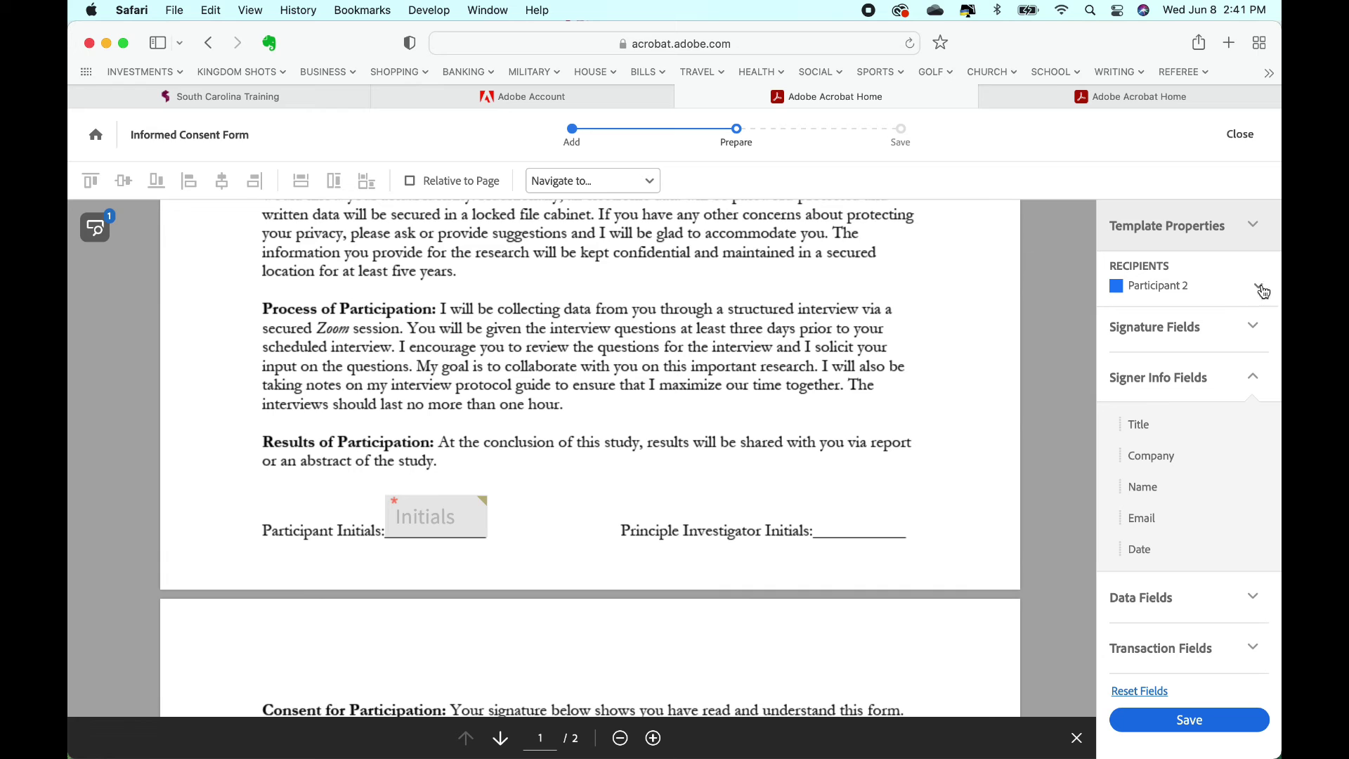
pyautogui.scroll(3, 836, 515)
pyautogui.scroll(7, 836, 515)
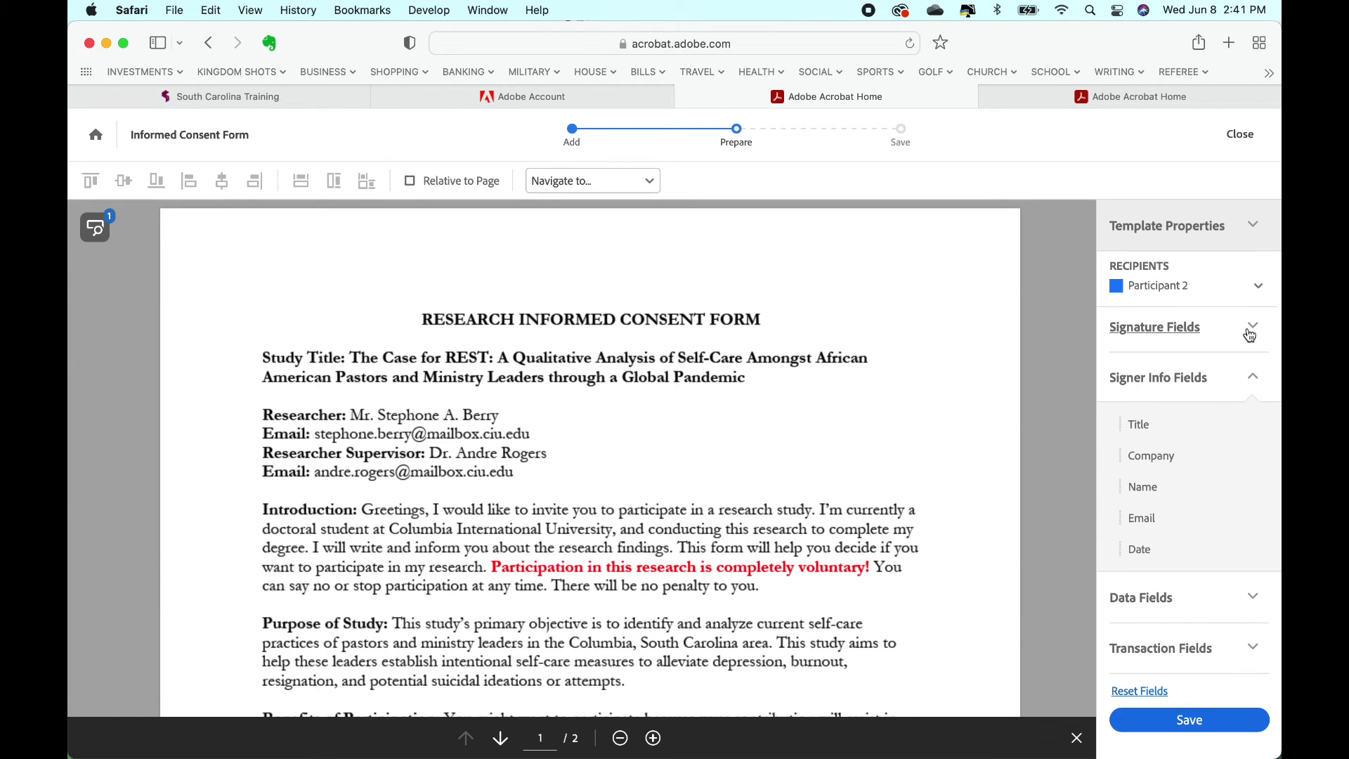
pyautogui.click(1258, 290)
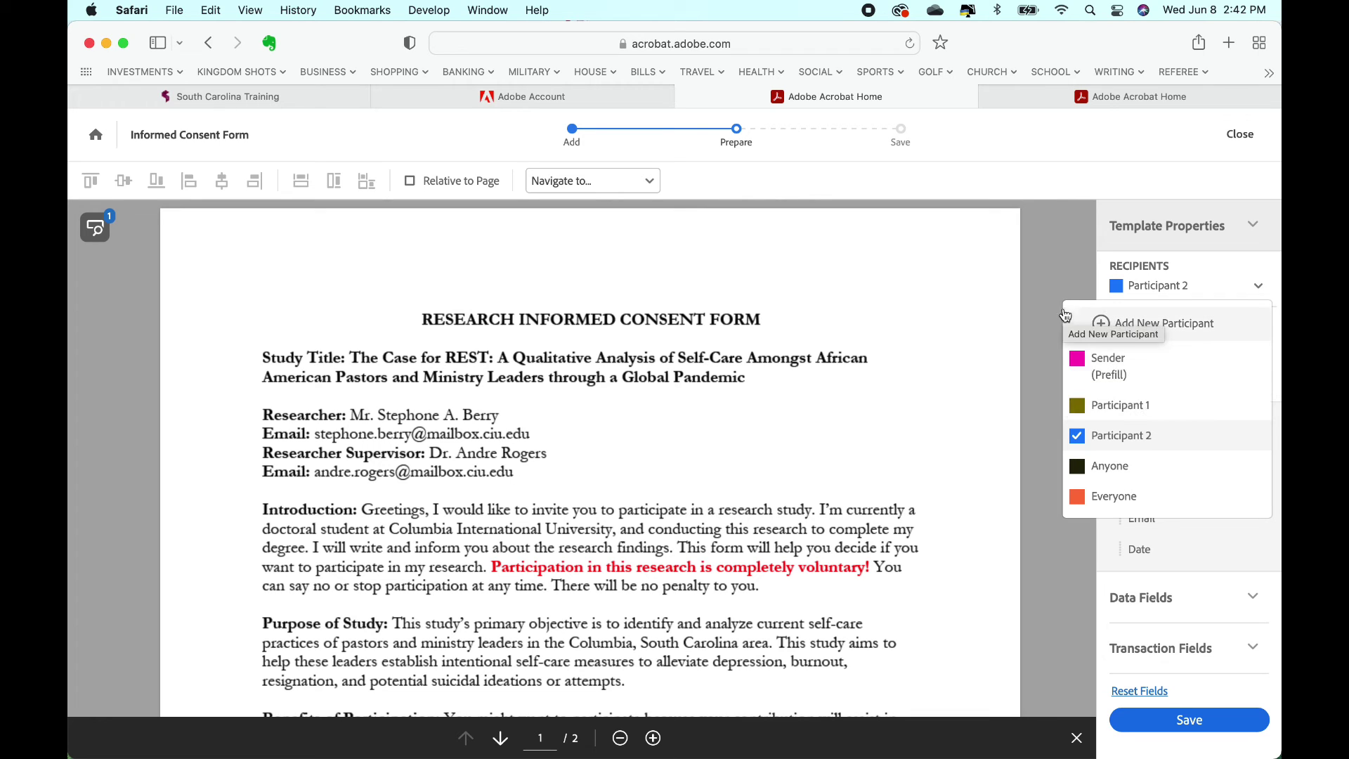
pyautogui.click(1076, 265)
# Step: Place Initials fields for Participant 2 on the Principle Investigator Initials lines at the foot of pages 1 and 2
pyautogui.scroll(-12, 854, 543)
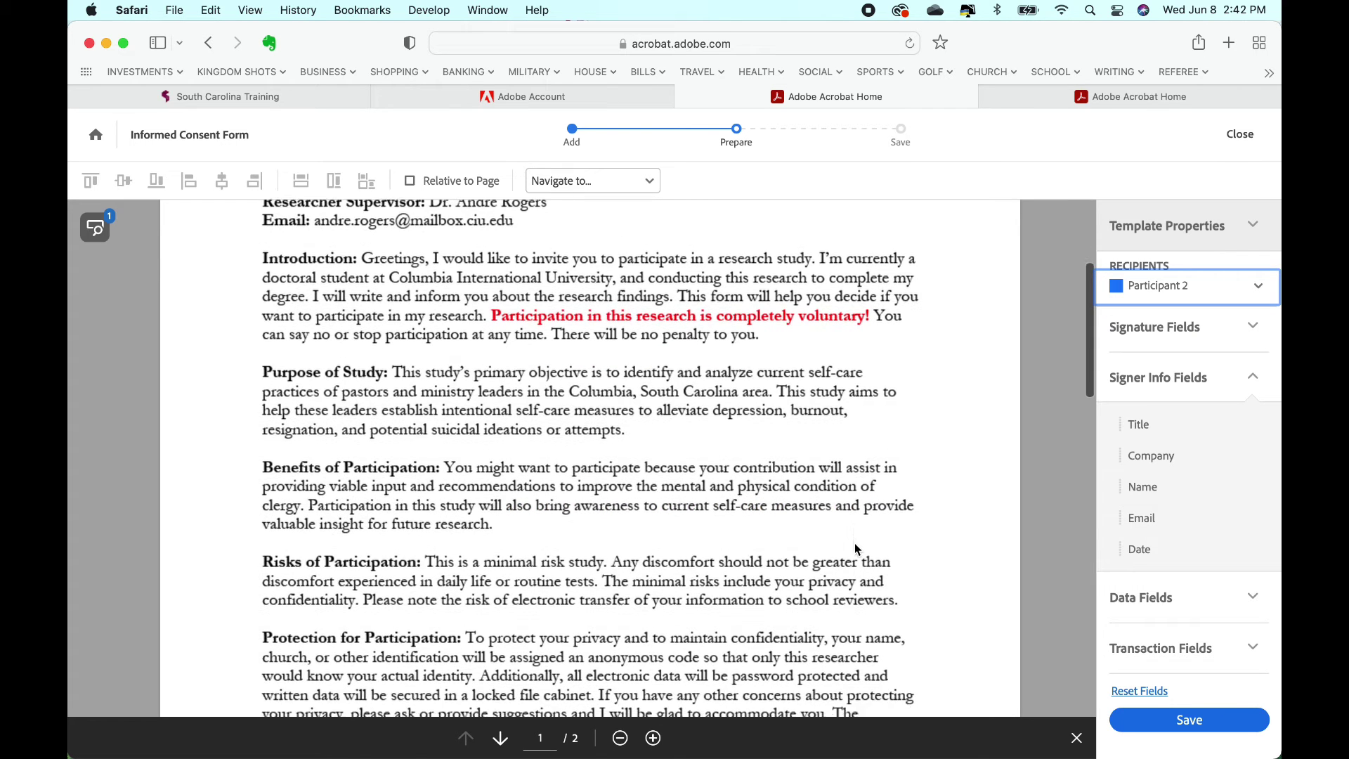
pyautogui.scroll(-2, 855, 548)
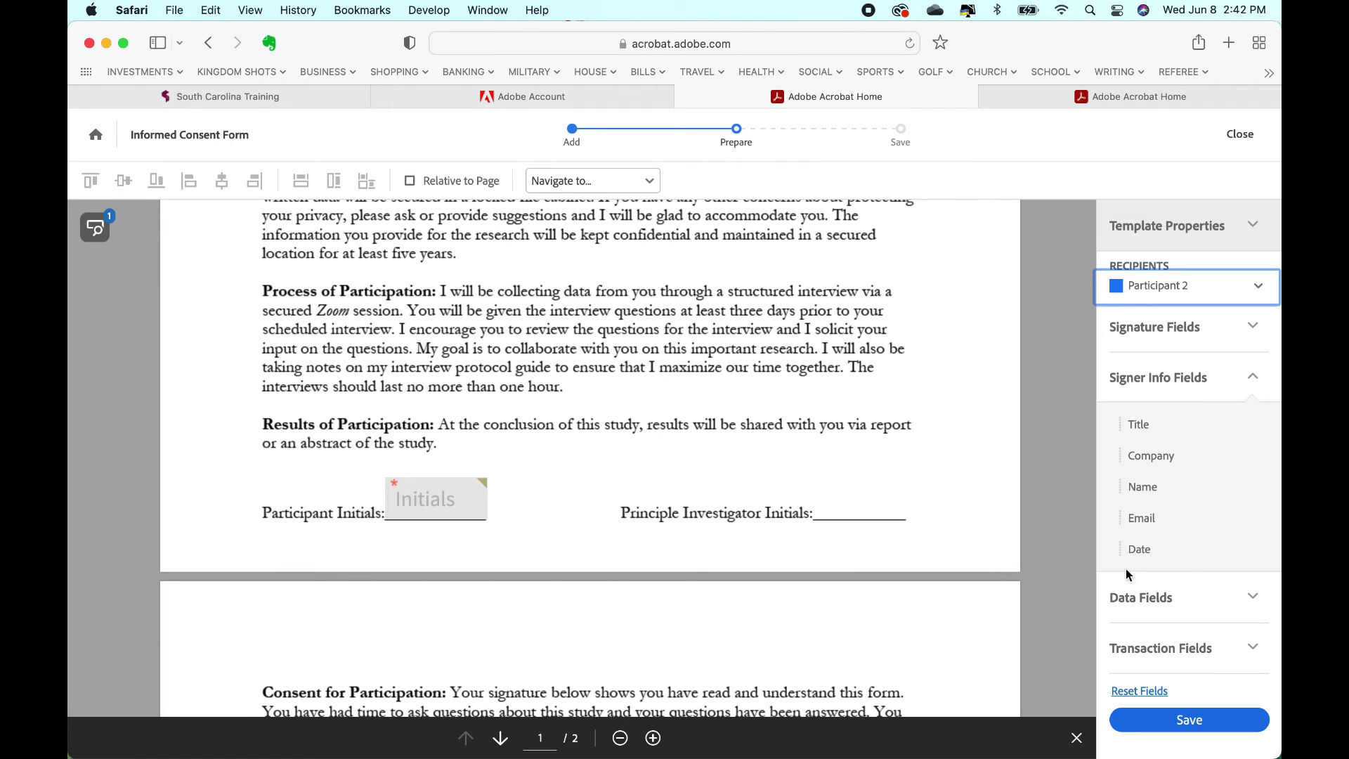
pyautogui.click(1252, 332)
pyautogui.moveTo(1111, 412)
pyautogui.mouseDown()
pyautogui.moveTo(872, 452)
pyautogui.moveTo(815, 484)
pyautogui.mouseUp()
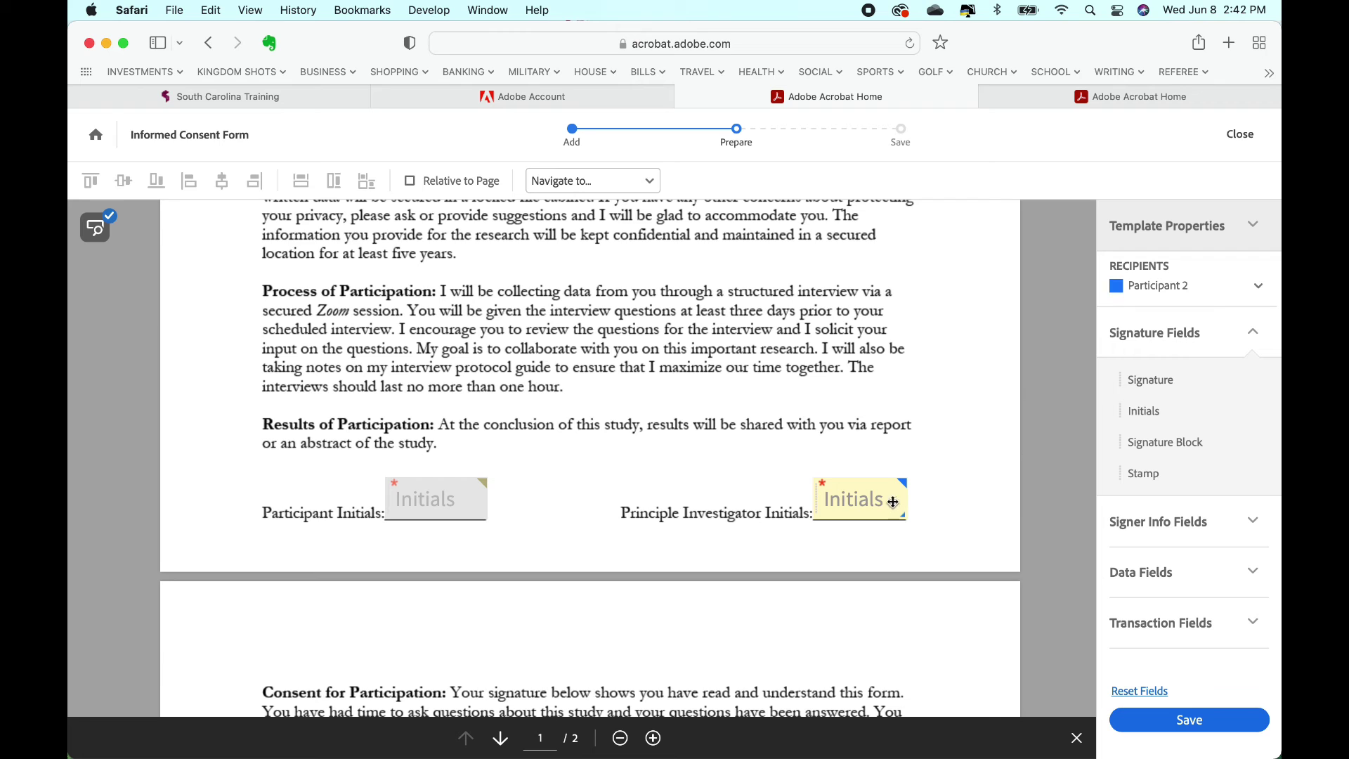
pyautogui.scroll(-6, 937, 486)
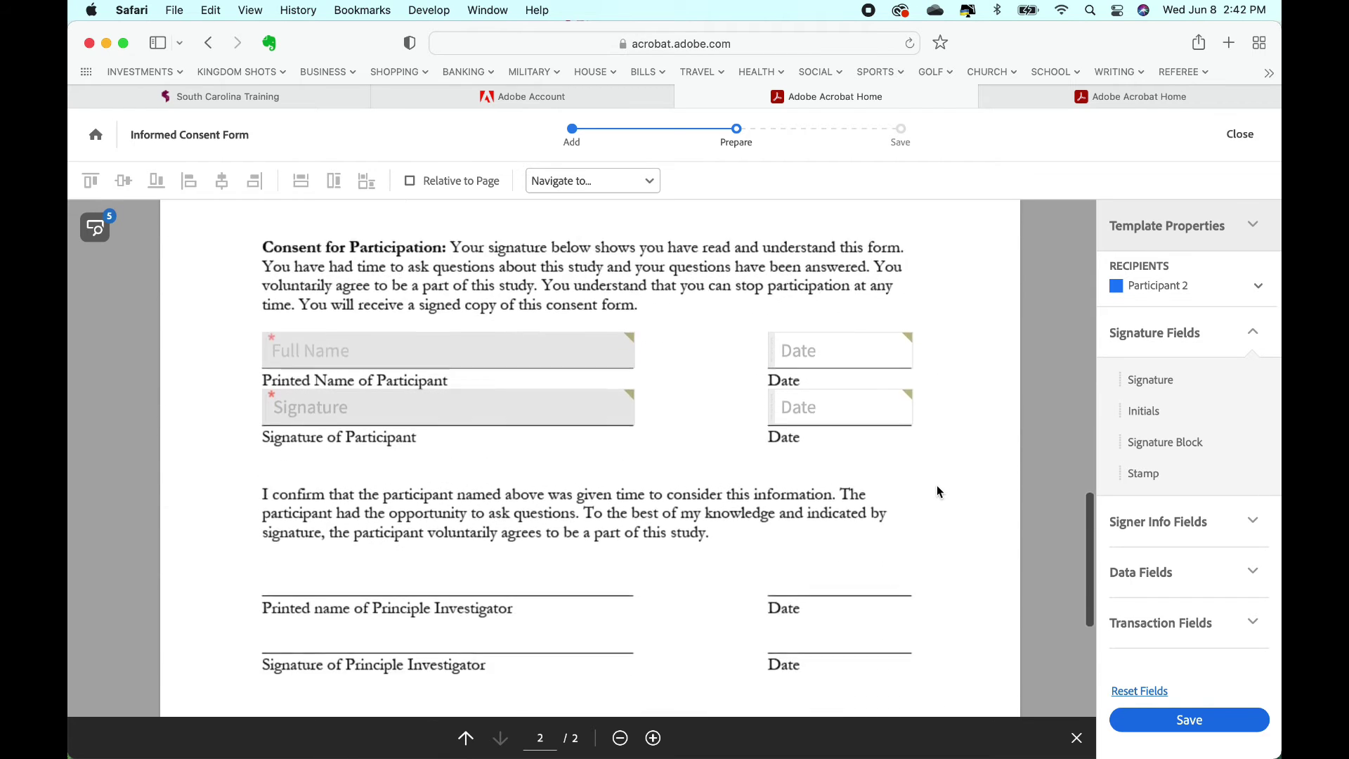
pyautogui.scroll(-6, 937, 485)
pyautogui.moveTo(1152, 410); pyautogui.dragTo(809, 628)
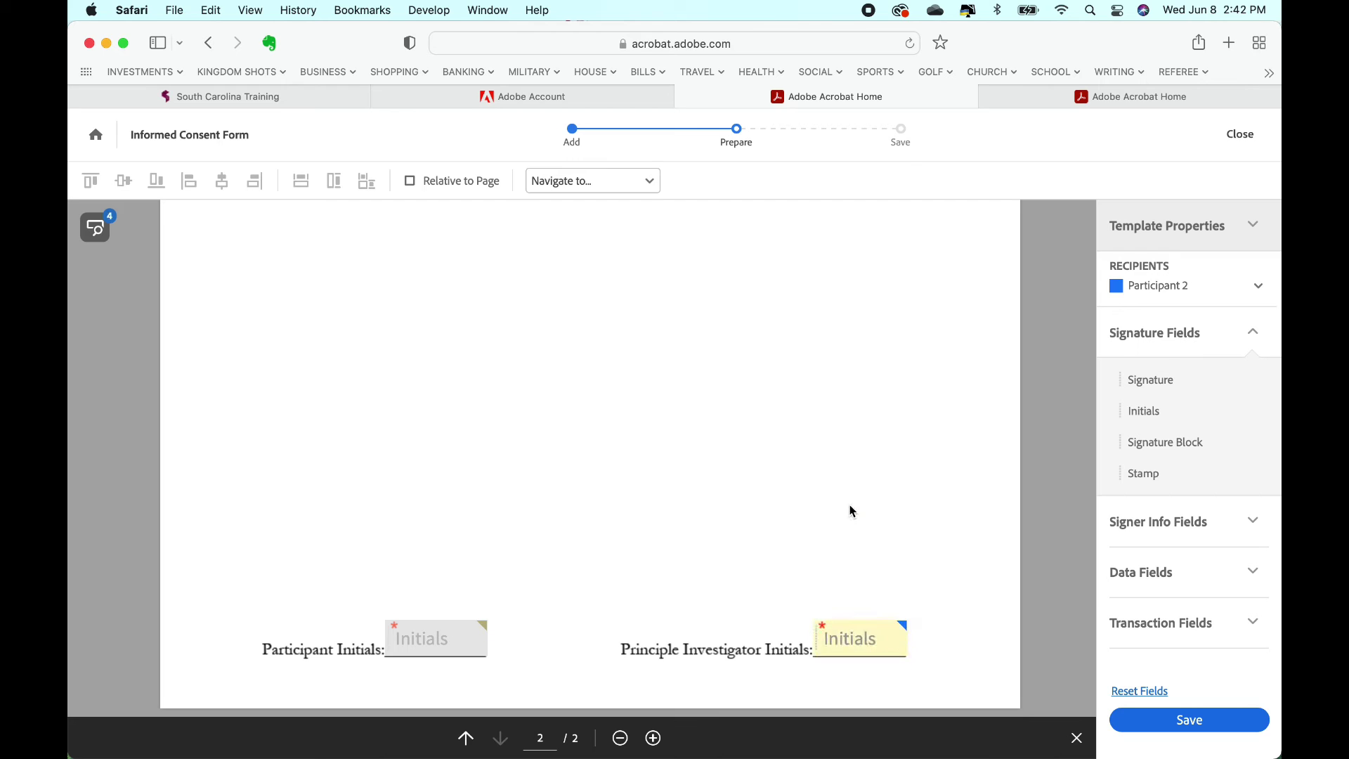
# Step: Place Name and Signature fields for Participant 2 on the Principle Investigator's printed name and signature lines on page 2
pyautogui.scroll(15, 850, 507)
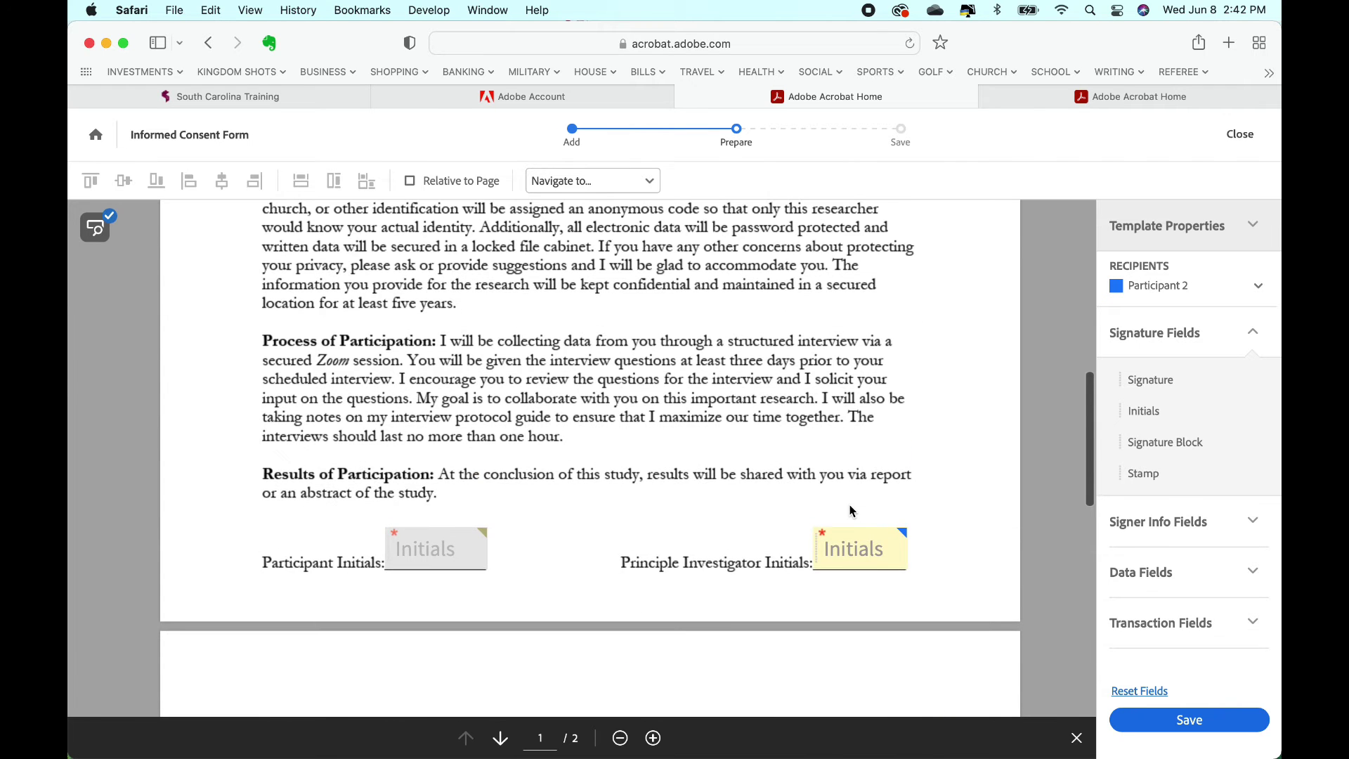
pyautogui.scroll(-10, 849, 504)
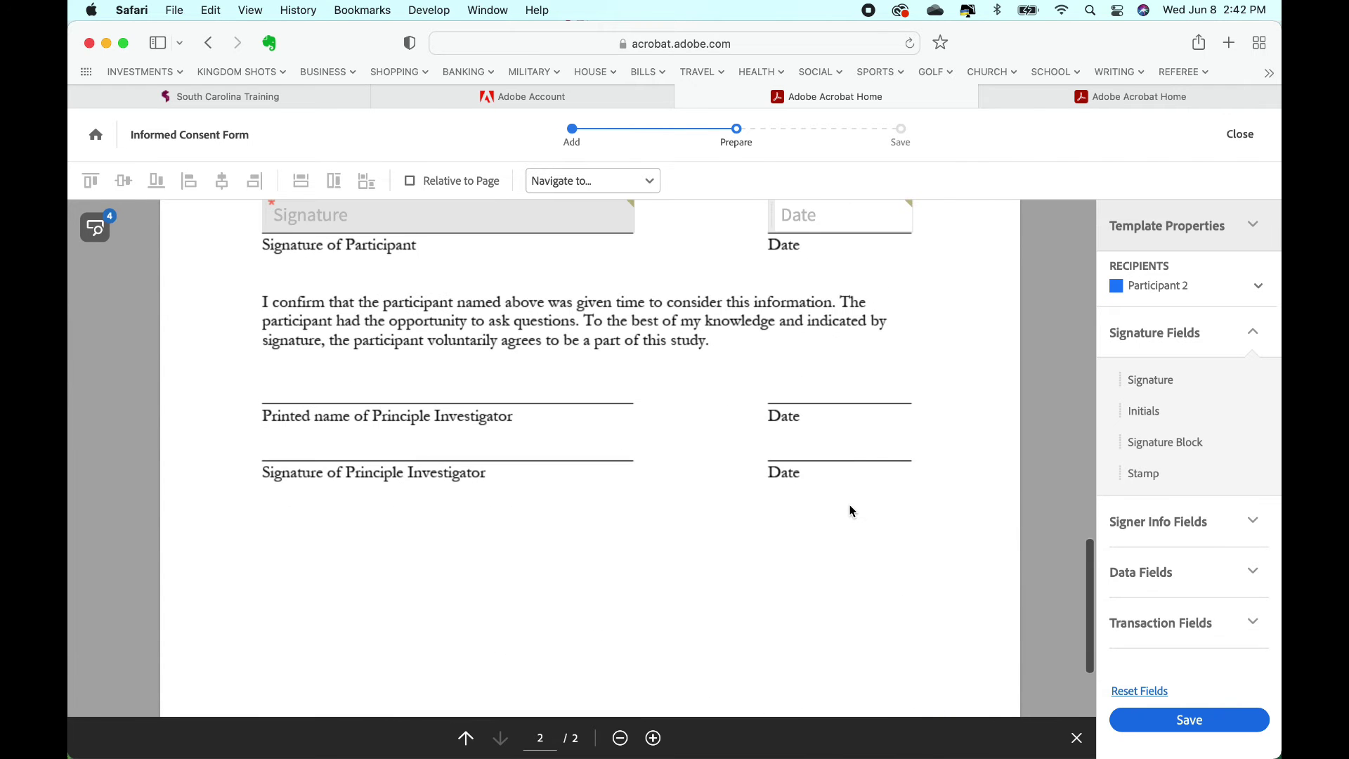
pyautogui.click(1253, 522)
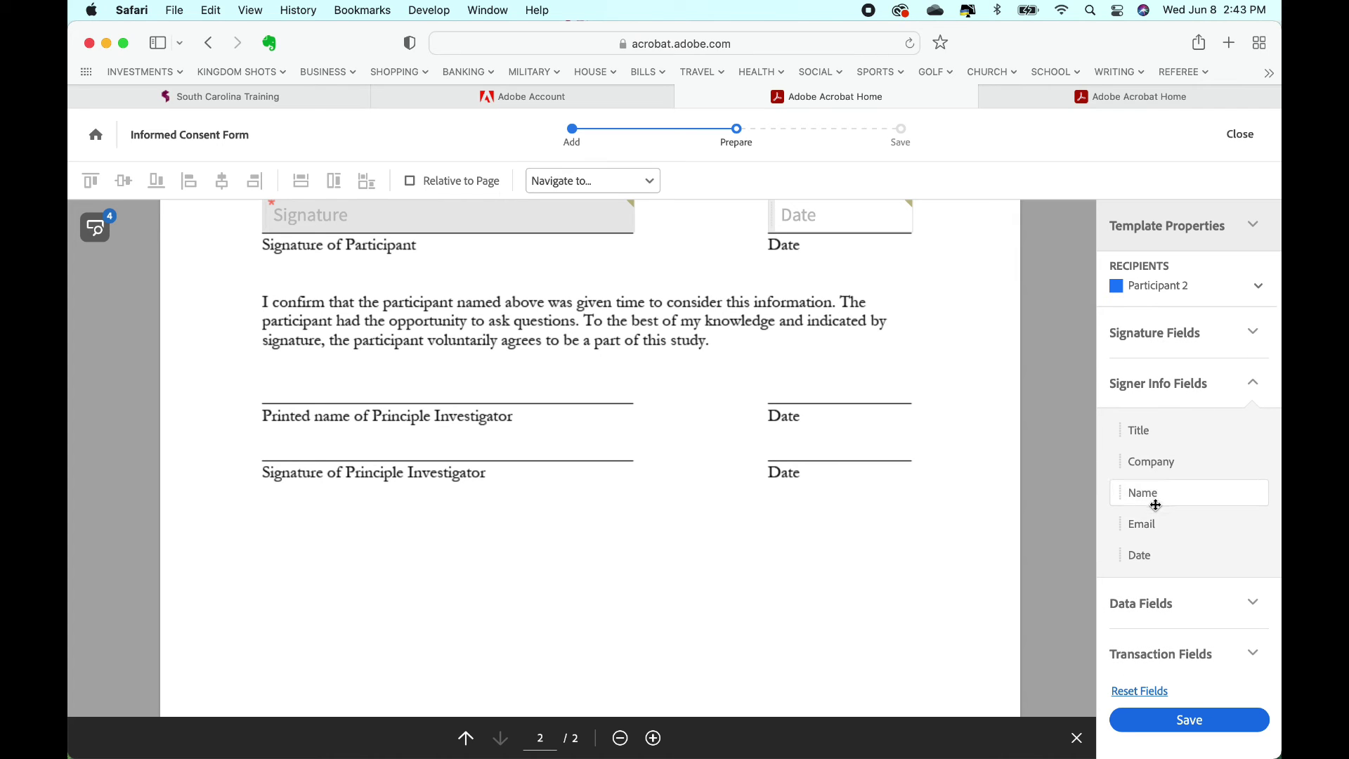
pyautogui.moveTo(1156, 504); pyautogui.dragTo(265, 376)
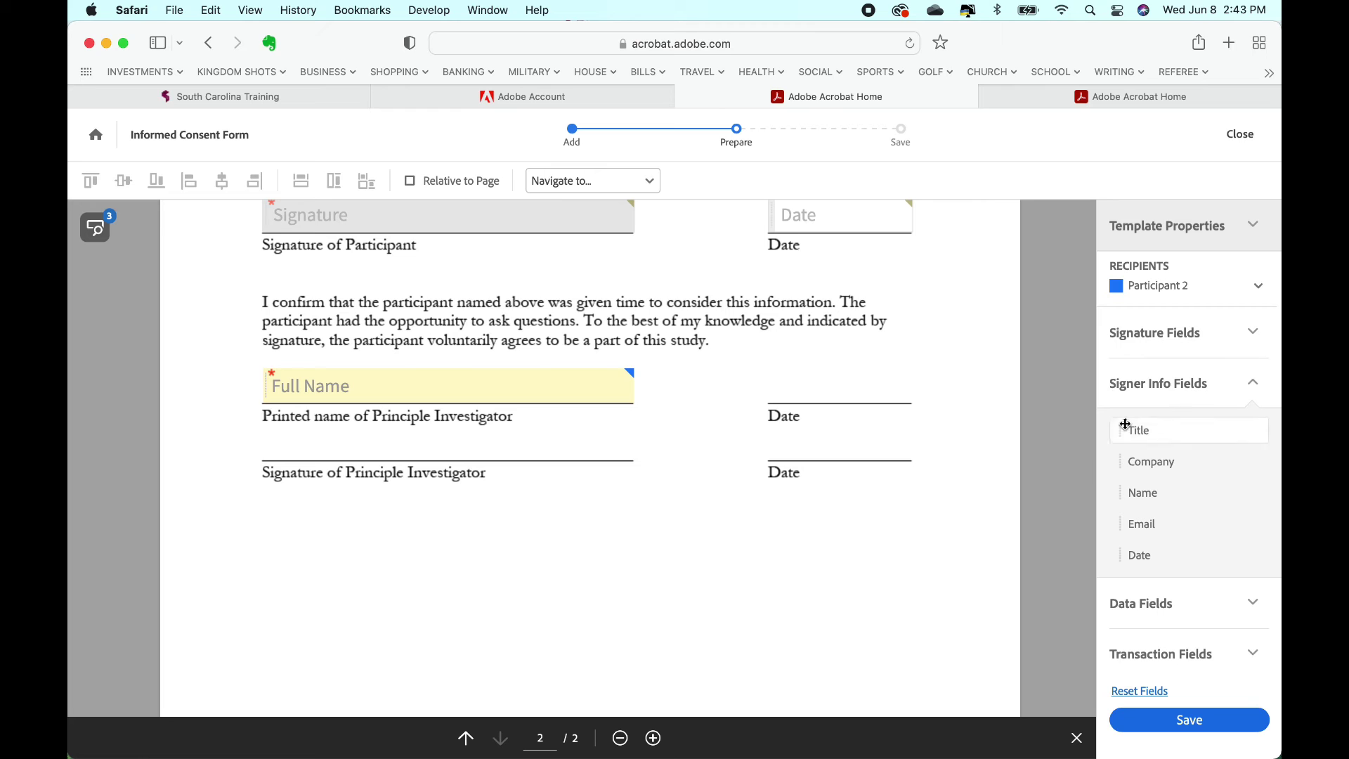
pyautogui.click(1252, 335)
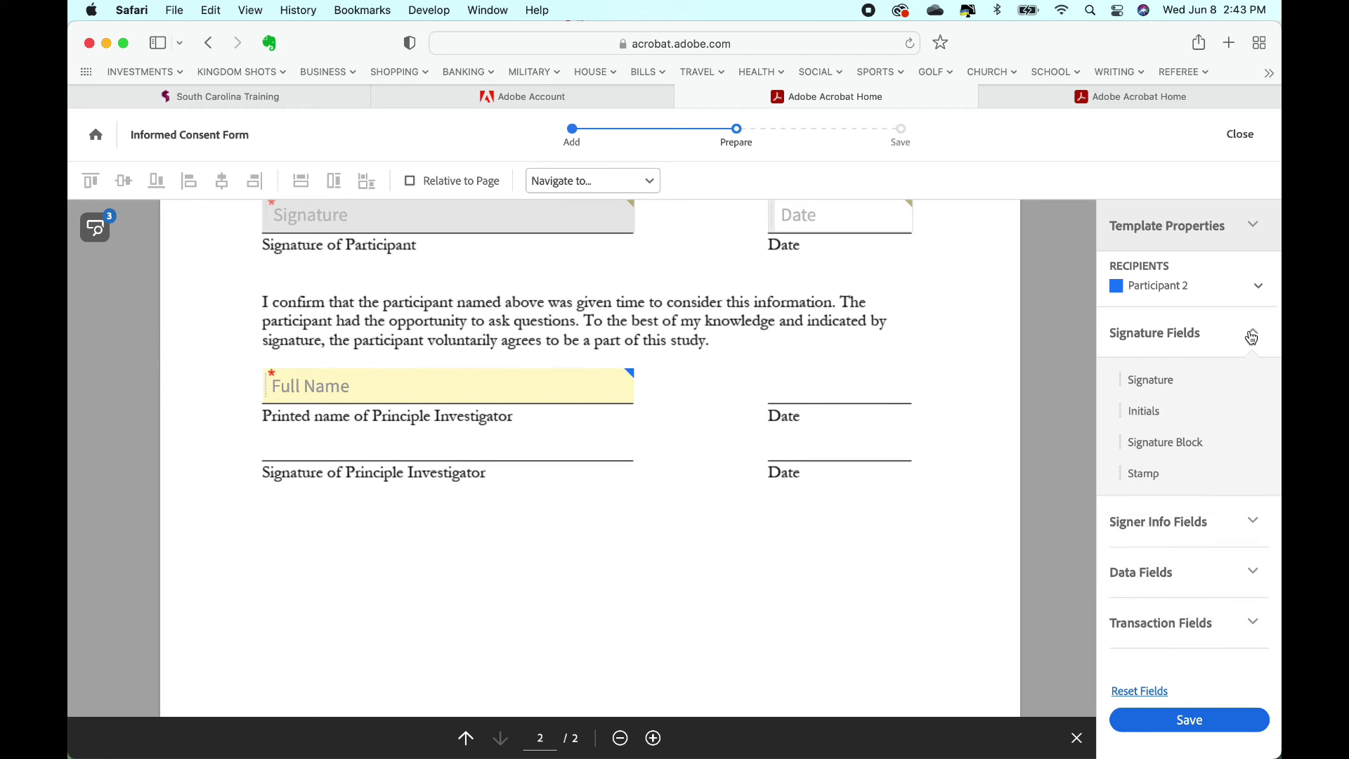
pyautogui.moveTo(1153, 380)
pyautogui.mouseDown()
pyautogui.moveTo(299, 459)
pyautogui.moveTo(260, 426)
pyautogui.mouseUp()
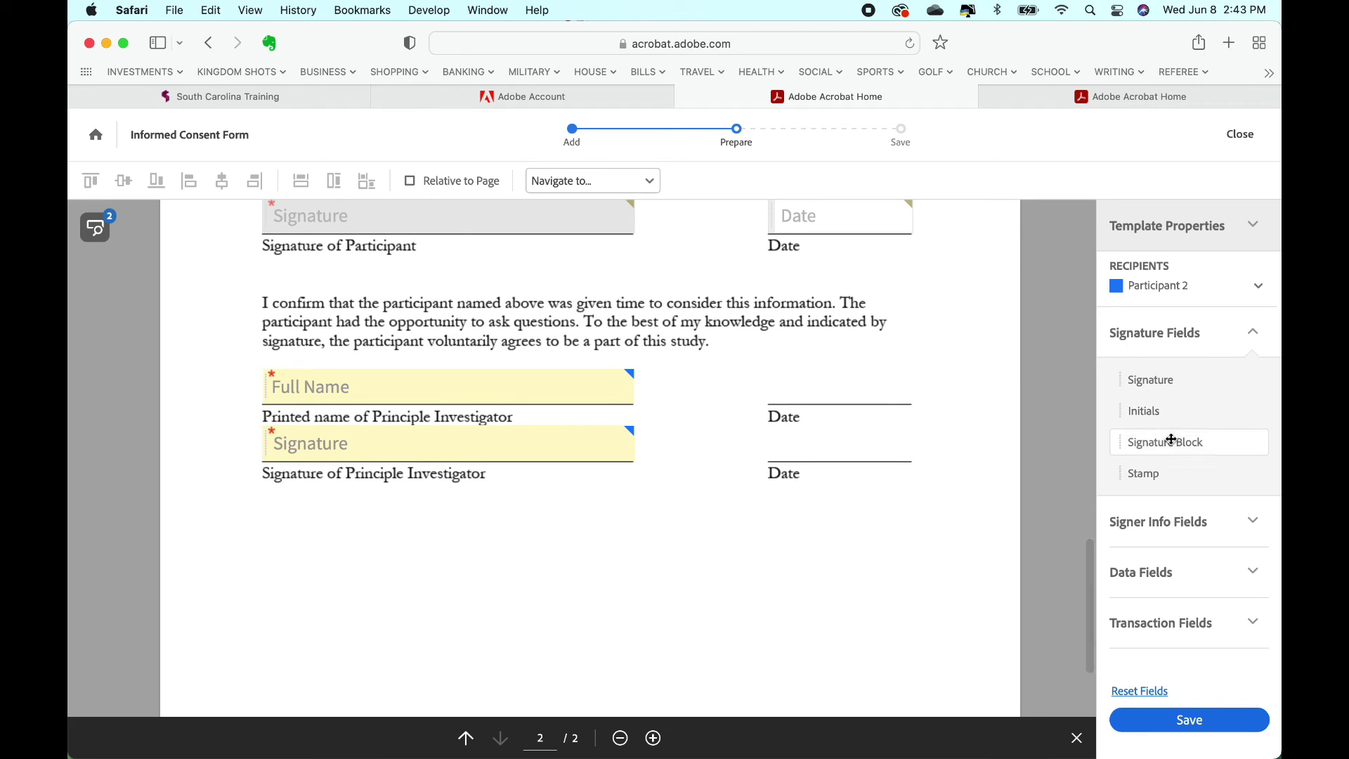
# Step: Place Date fields for Participant 2 on the two date lines beside the Principle Investigator's name and signature
pyautogui.click(1262, 527)
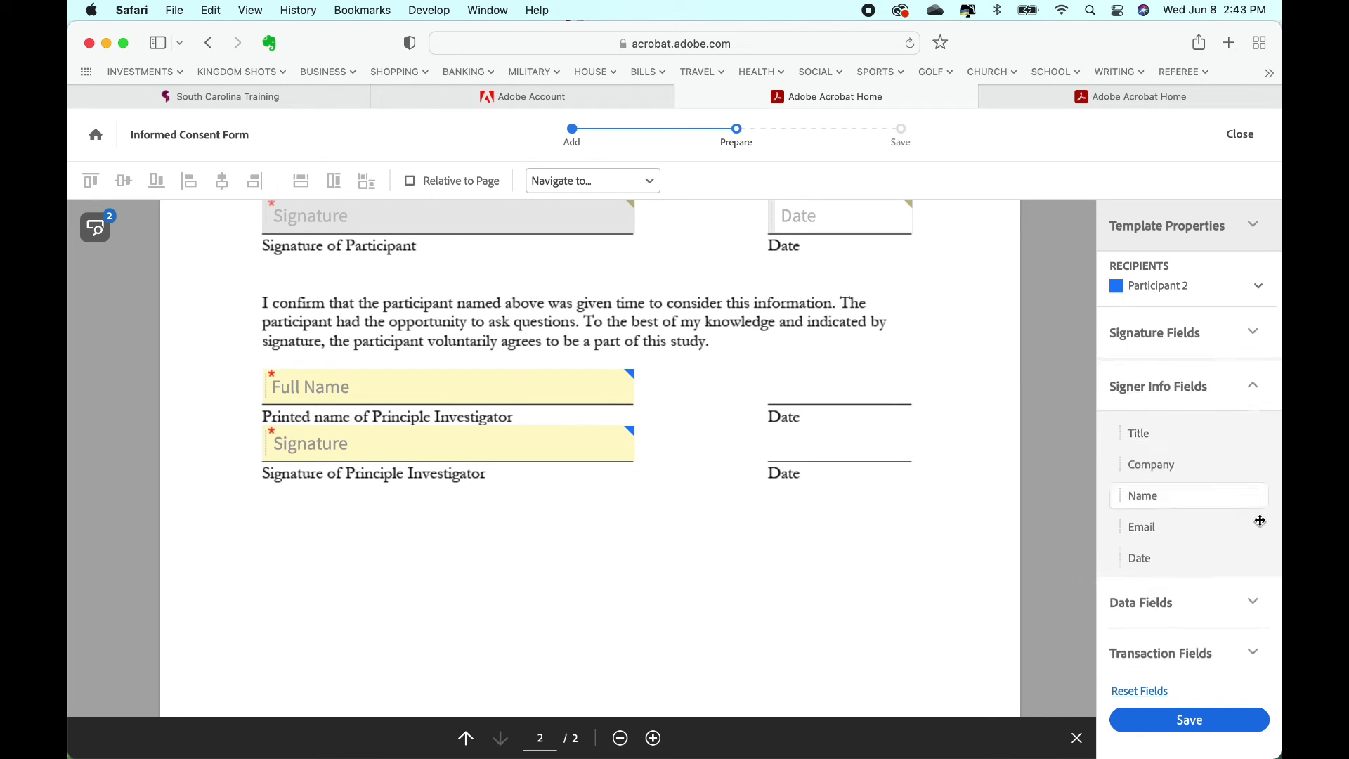
pyautogui.moveTo(1141, 554)
pyautogui.mouseDown()
pyautogui.moveTo(843, 390)
pyautogui.moveTo(774, 376)
pyautogui.mouseUp()
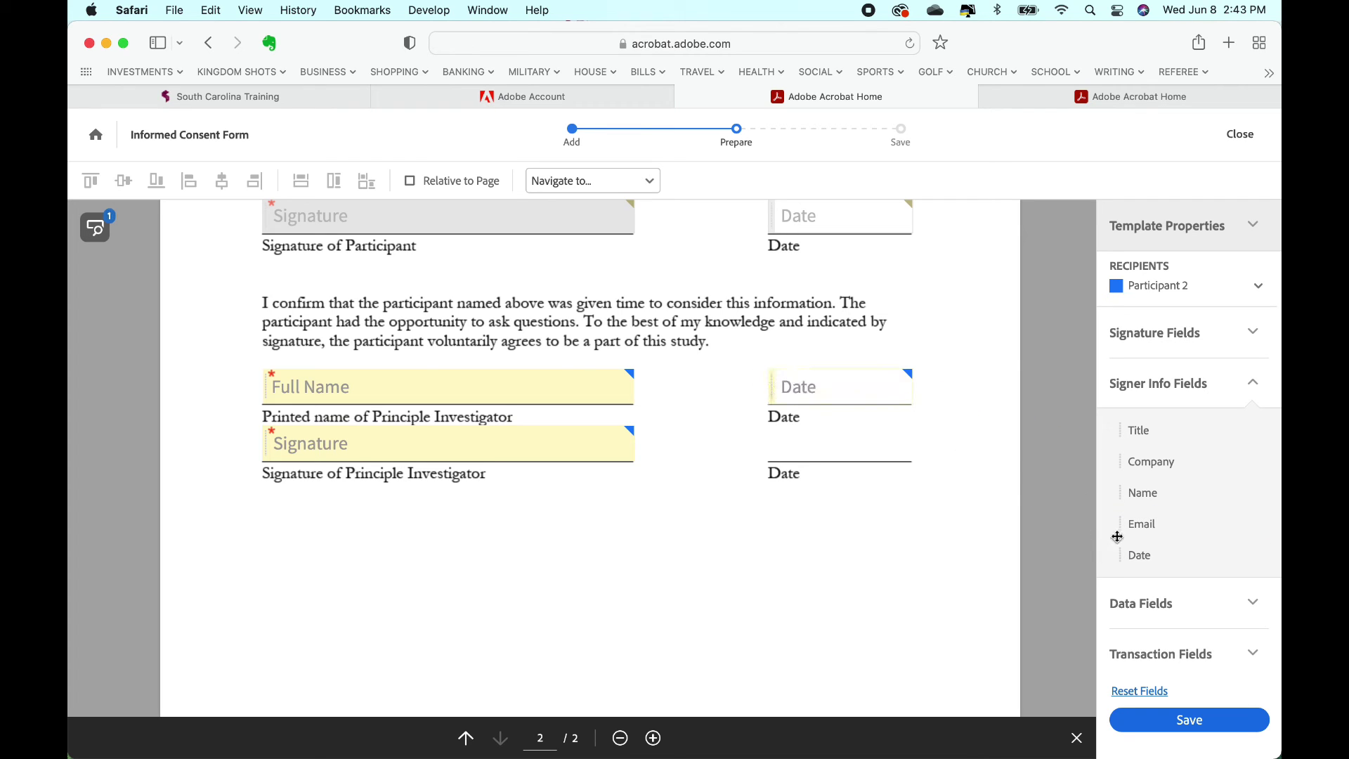
pyautogui.moveTo(1139, 554); pyautogui.dragTo(770, 437)
pyautogui.scroll(12, 895, 527)
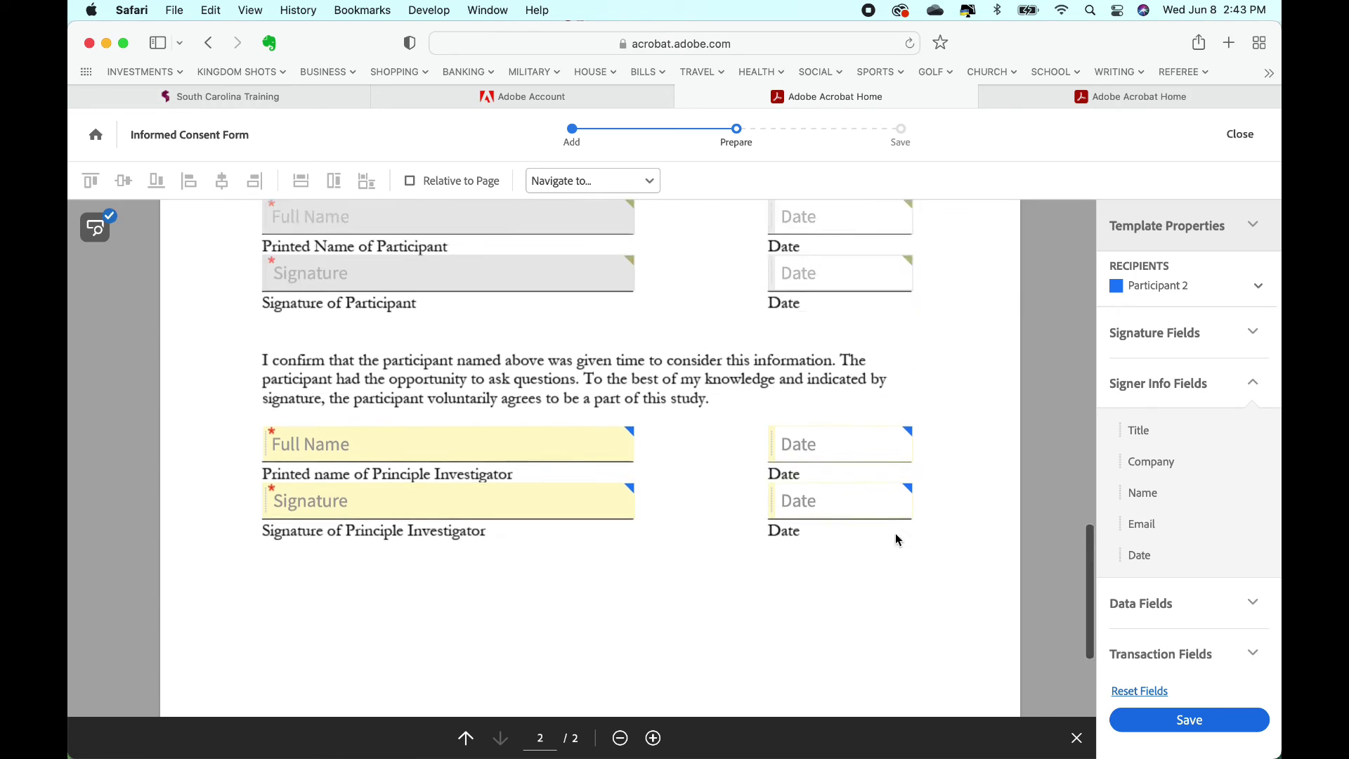
pyautogui.scroll(4, 899, 538)
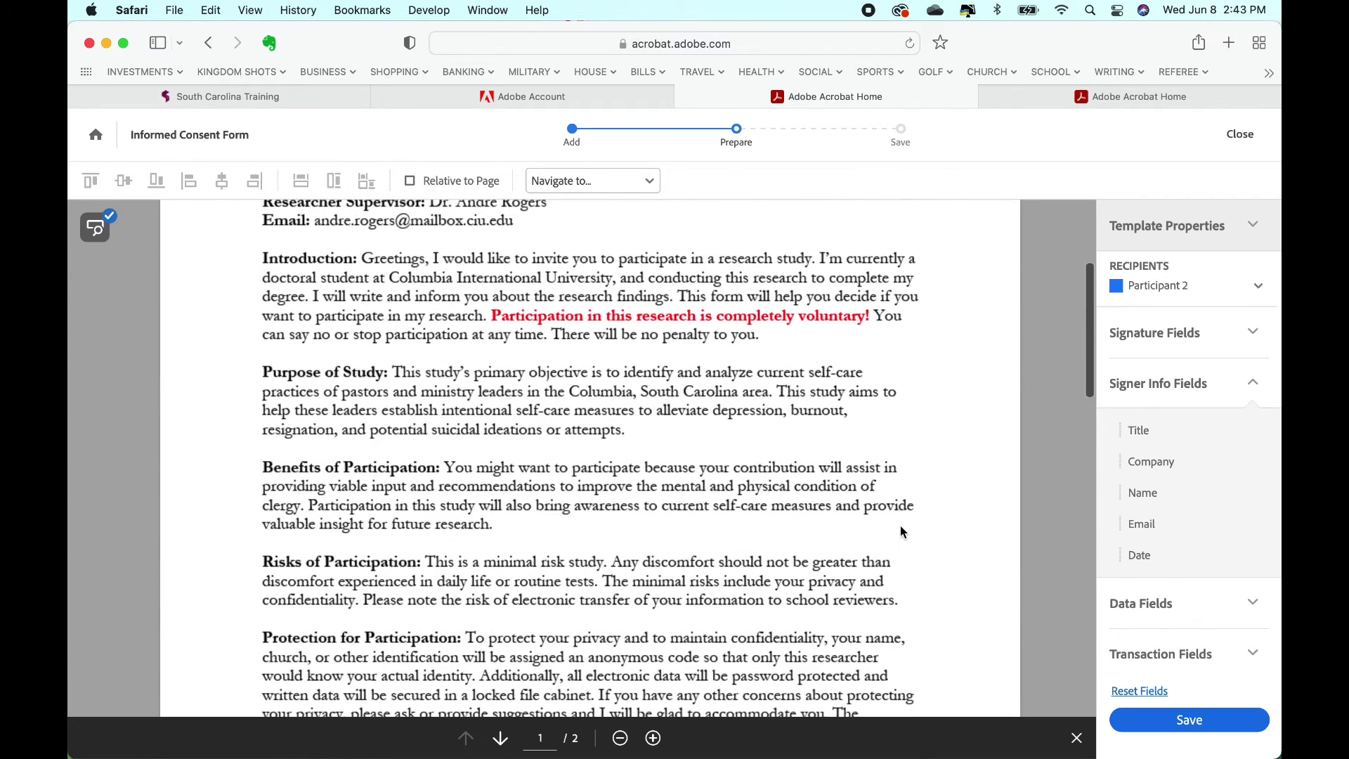
# Step: Save the Informed Consent Form template and start a signature request from it
pyautogui.scroll(-15, 900, 525)
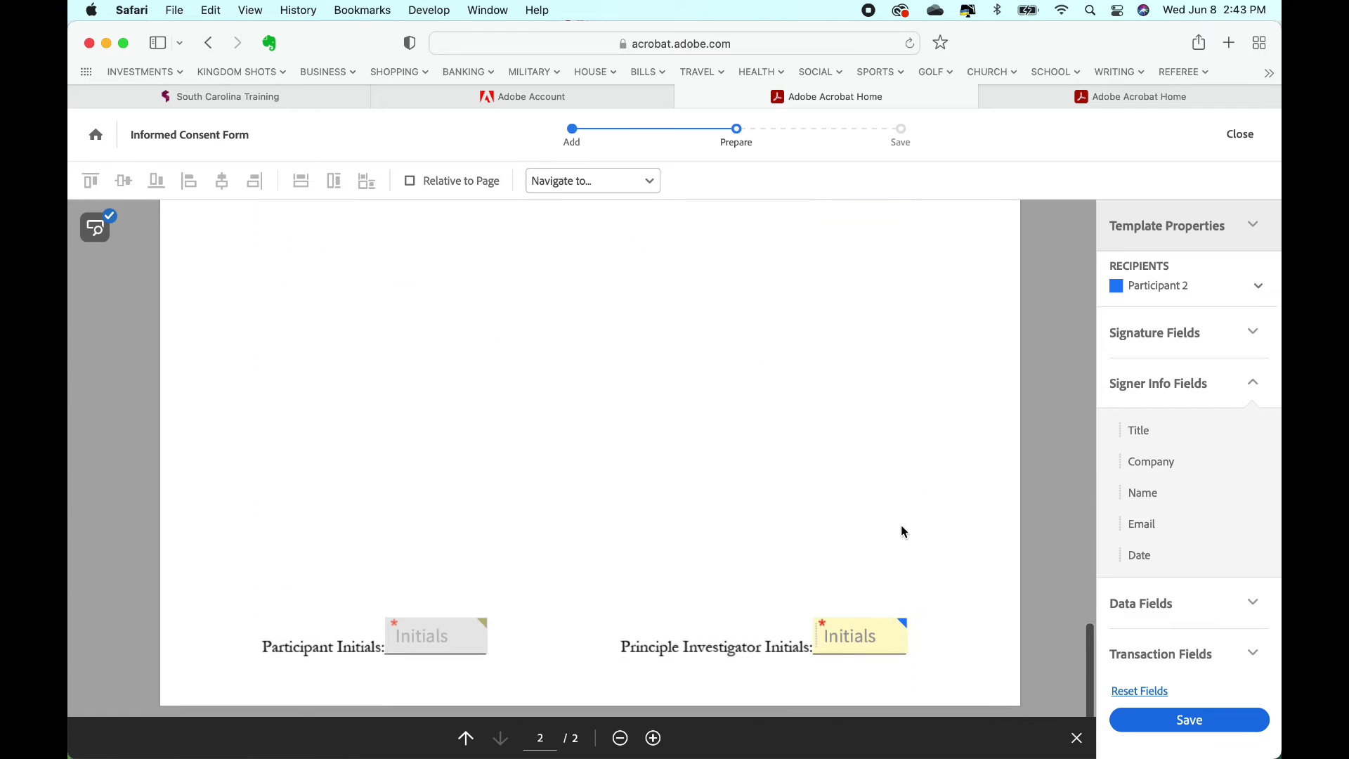
pyautogui.scroll(5, 901, 525)
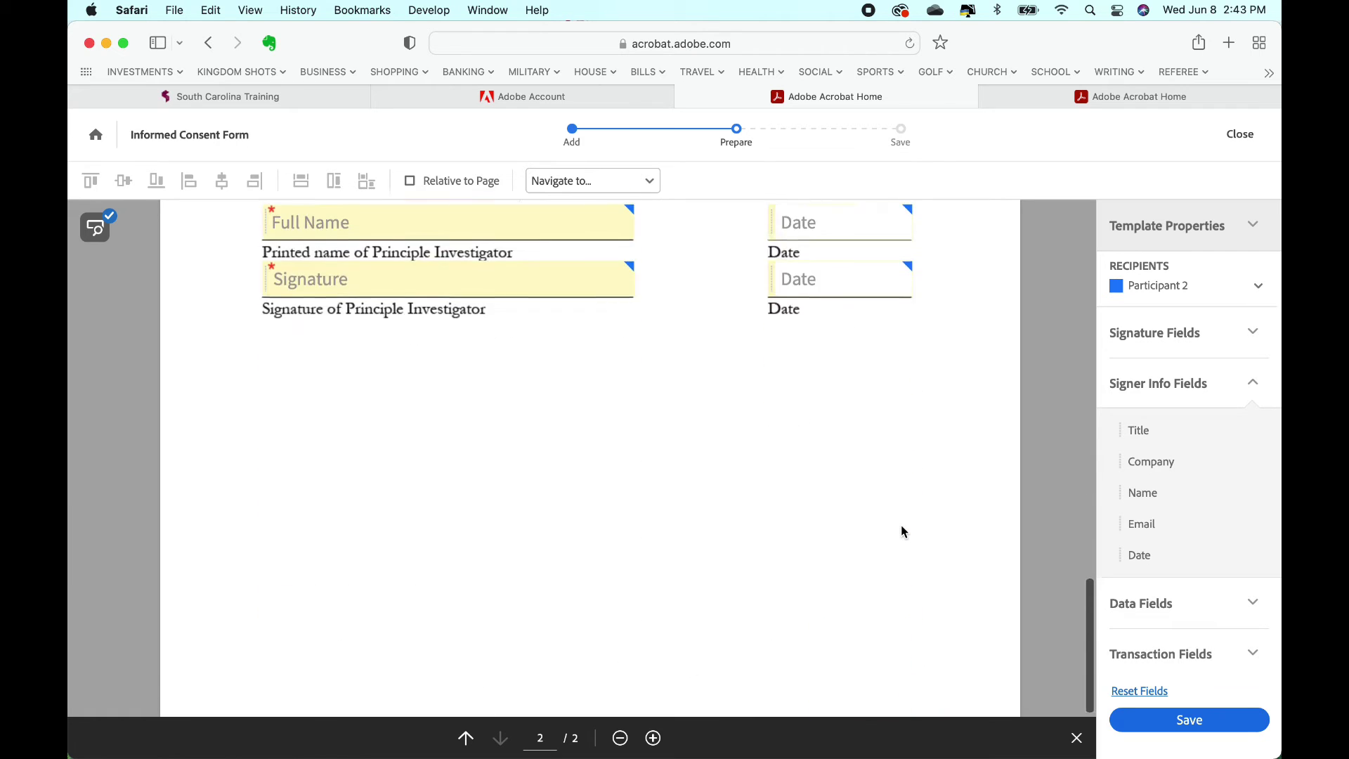
pyautogui.click(1184, 718)
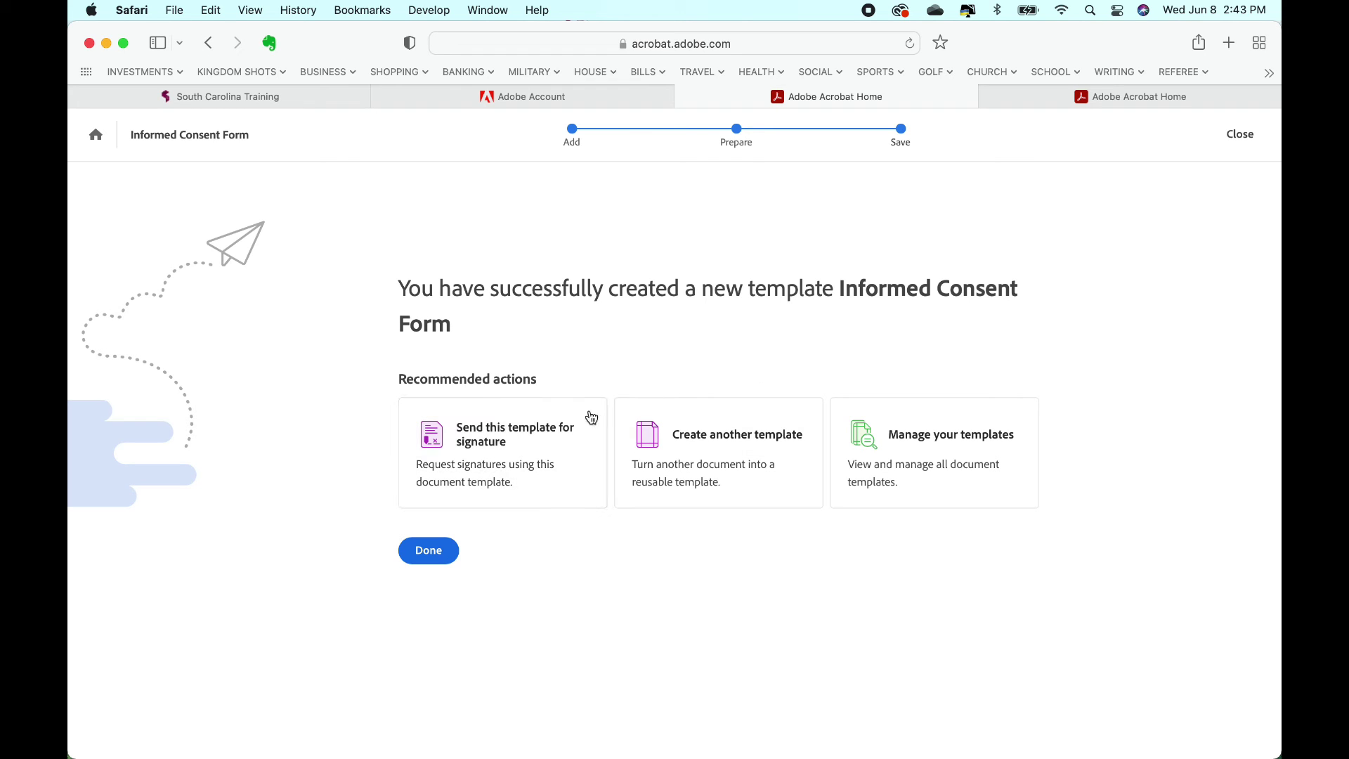
pyautogui.click(492, 433)
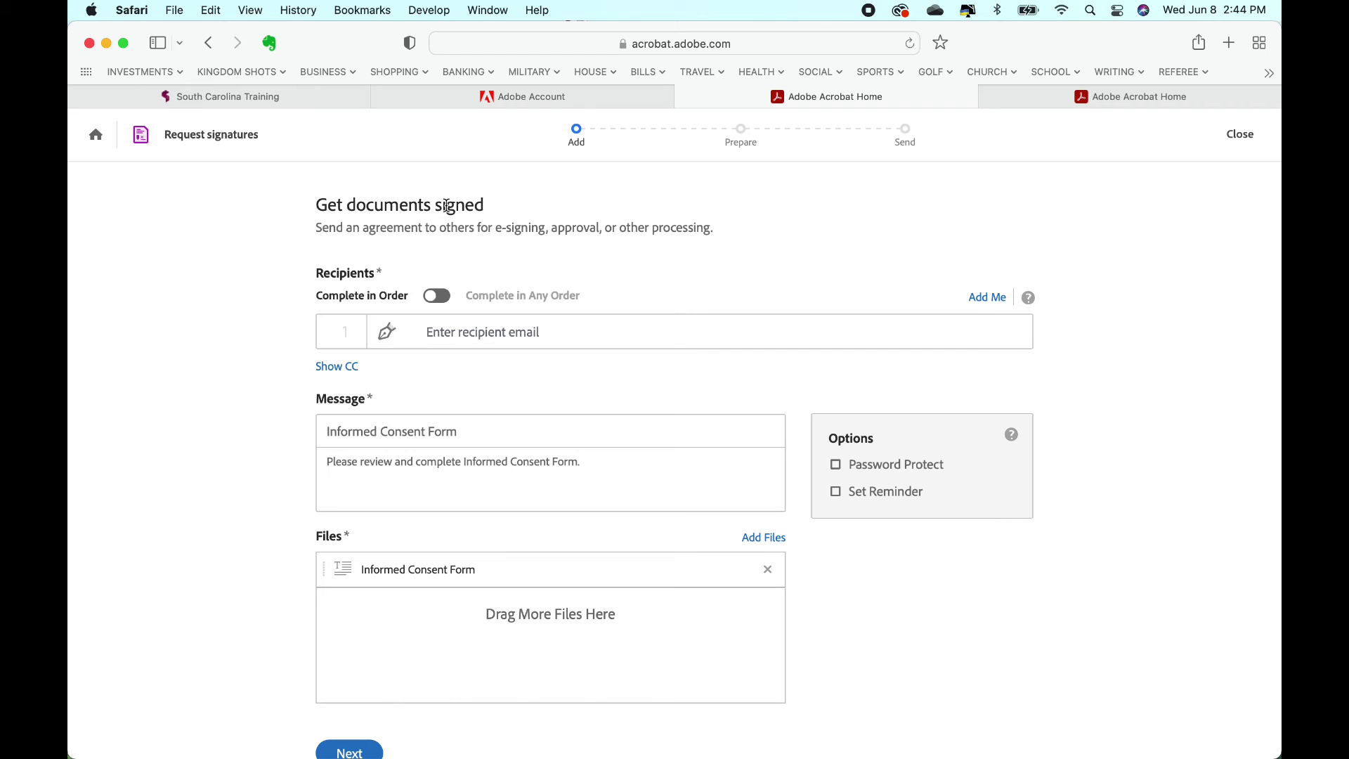
pyautogui.click(486, 328)
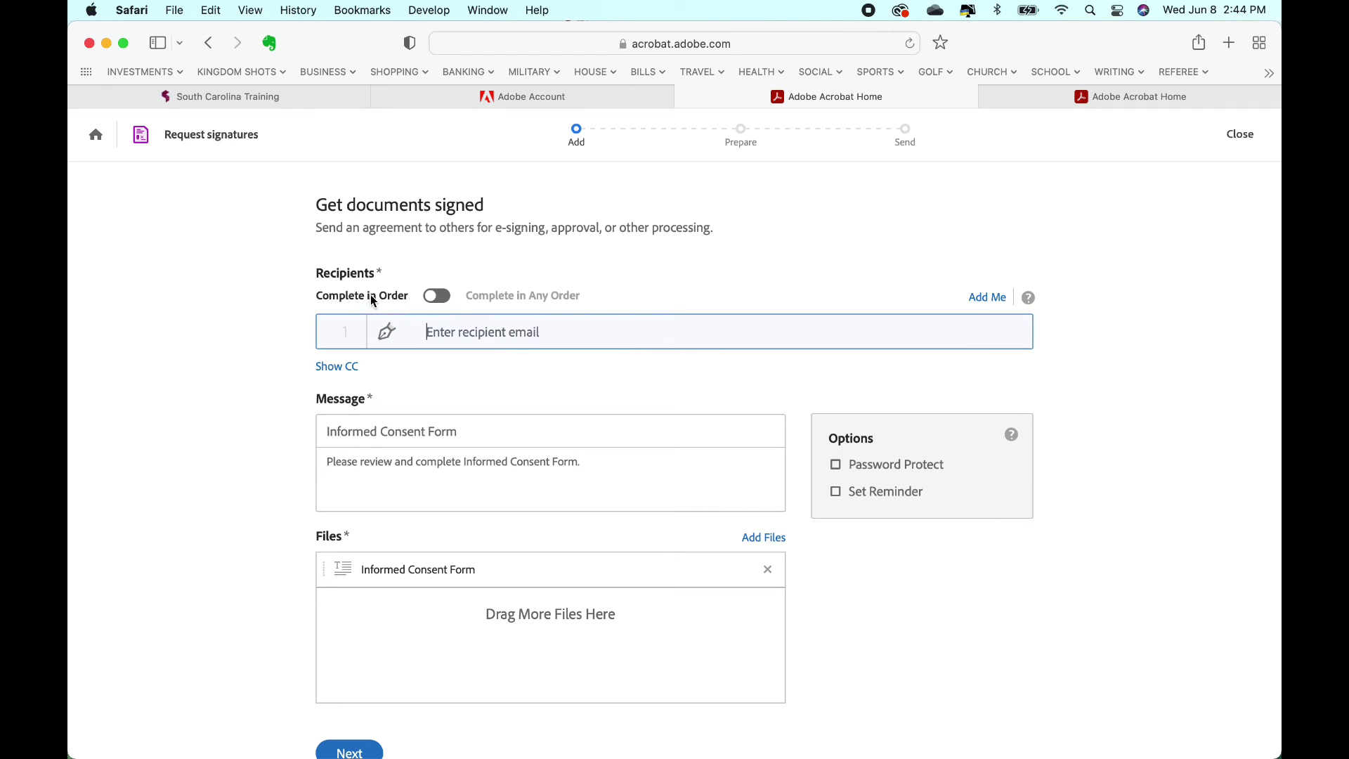
pyautogui.click(437, 298)
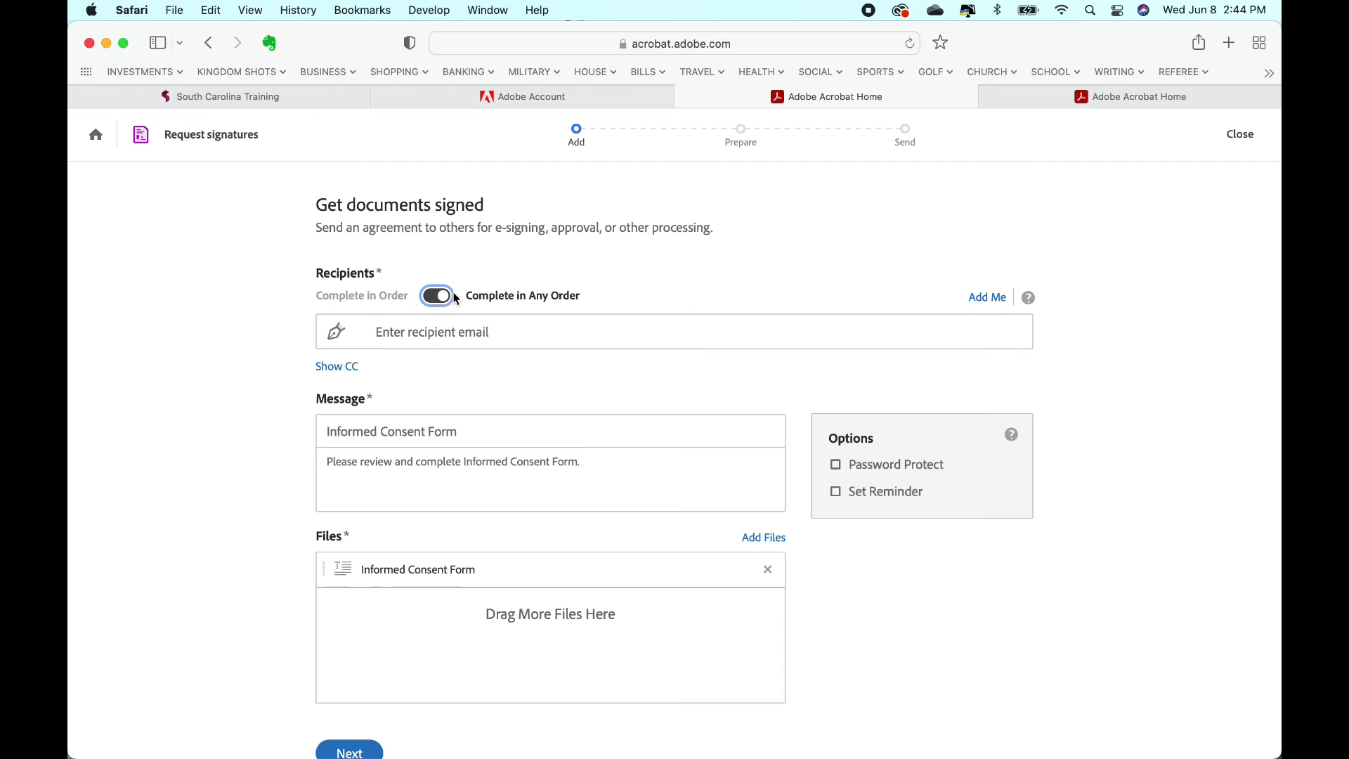
pyautogui.click(438, 298)
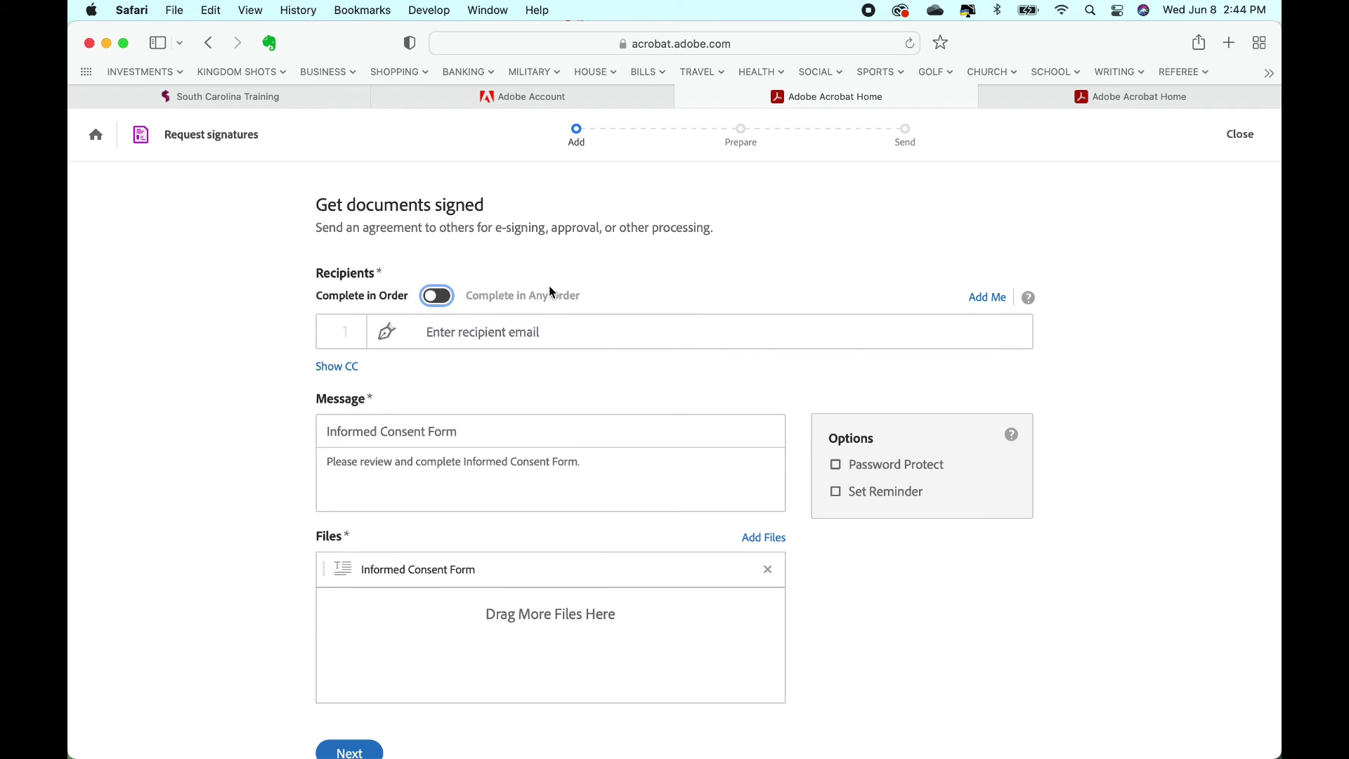
# Step: Add the participant's email as the first signer and yourself as the second recipient of the signature request
pyautogui.click(514, 330)
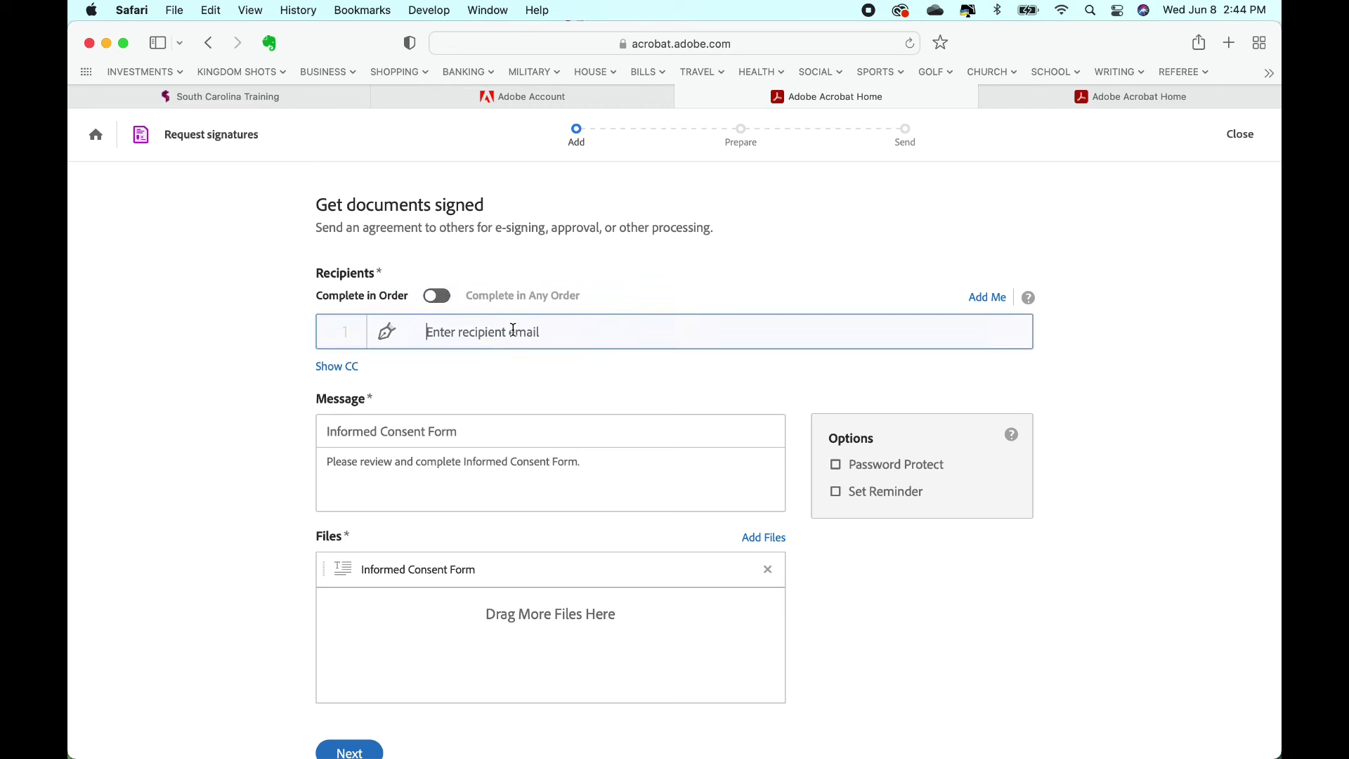
pyautogui.write('sber')
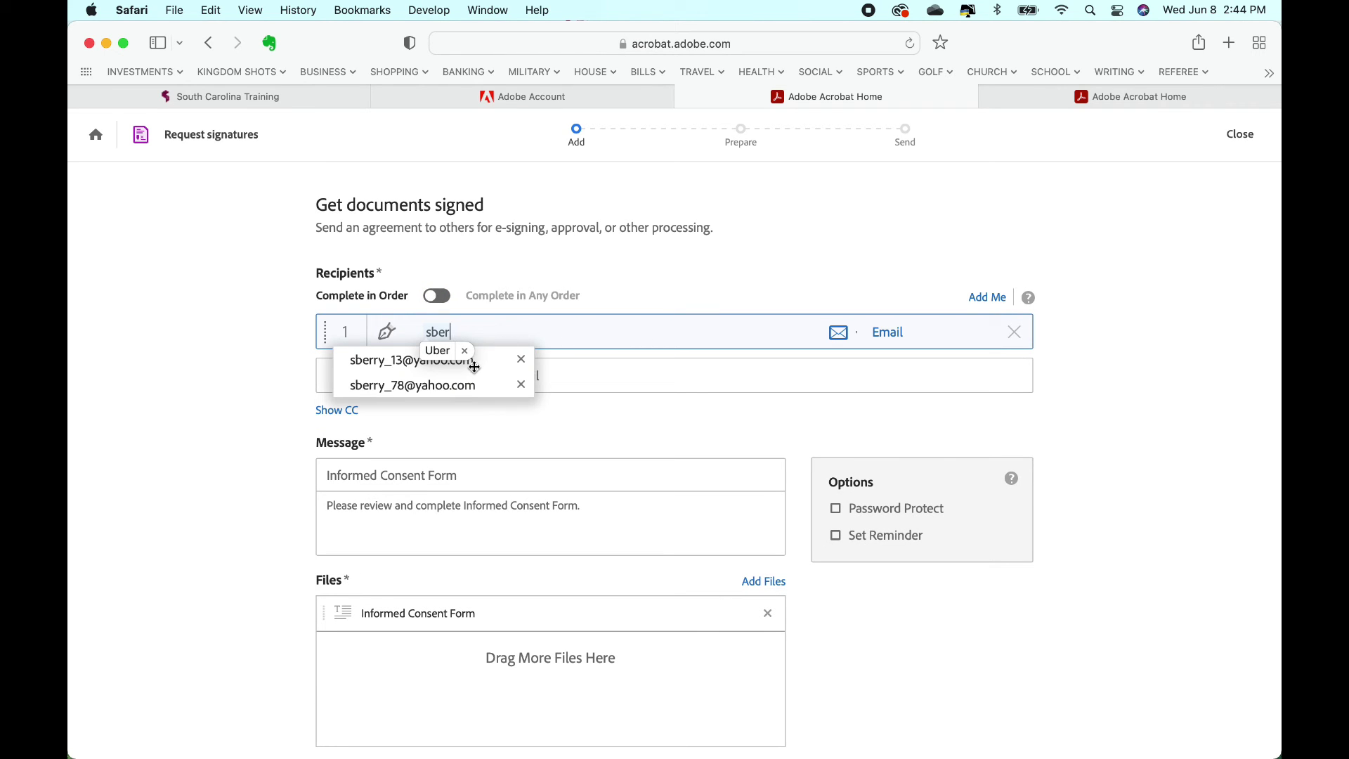
pyautogui.click(400, 362)
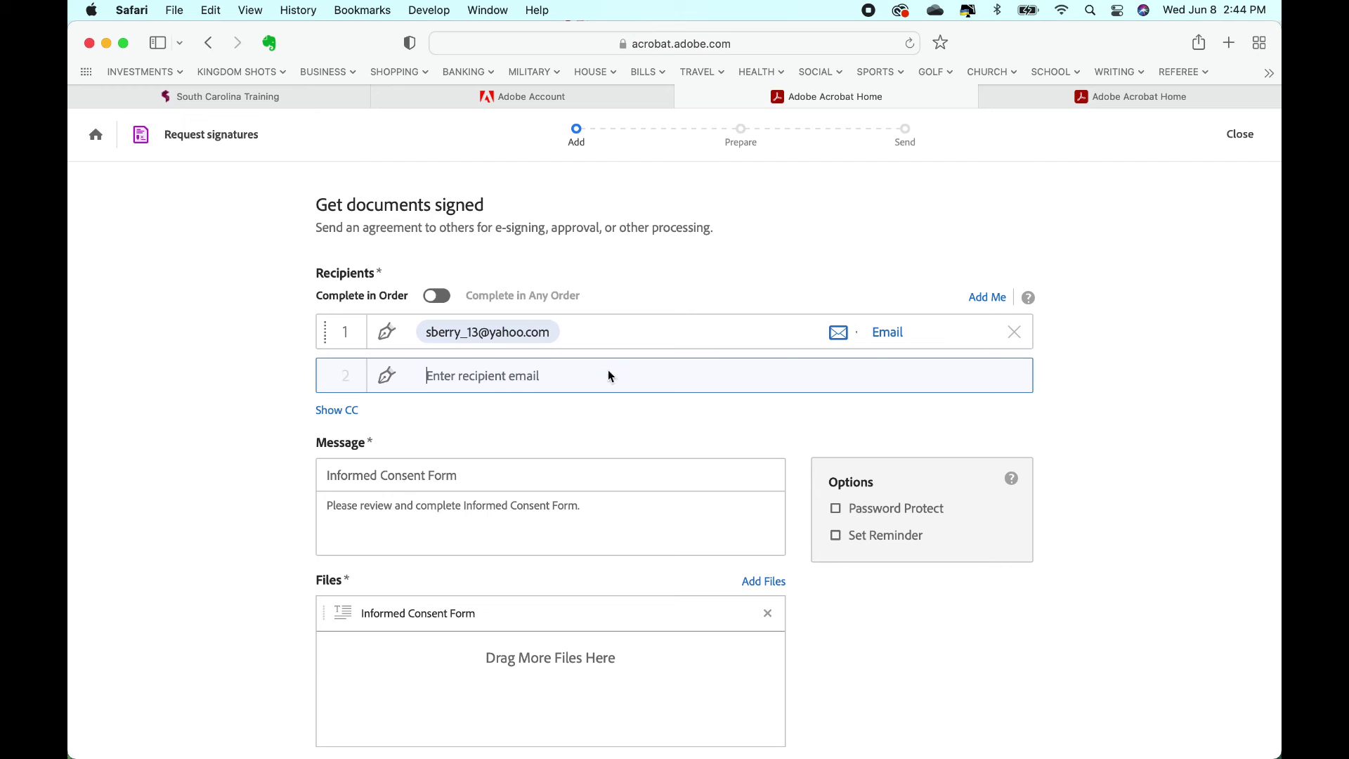
pyautogui.click(984, 300)
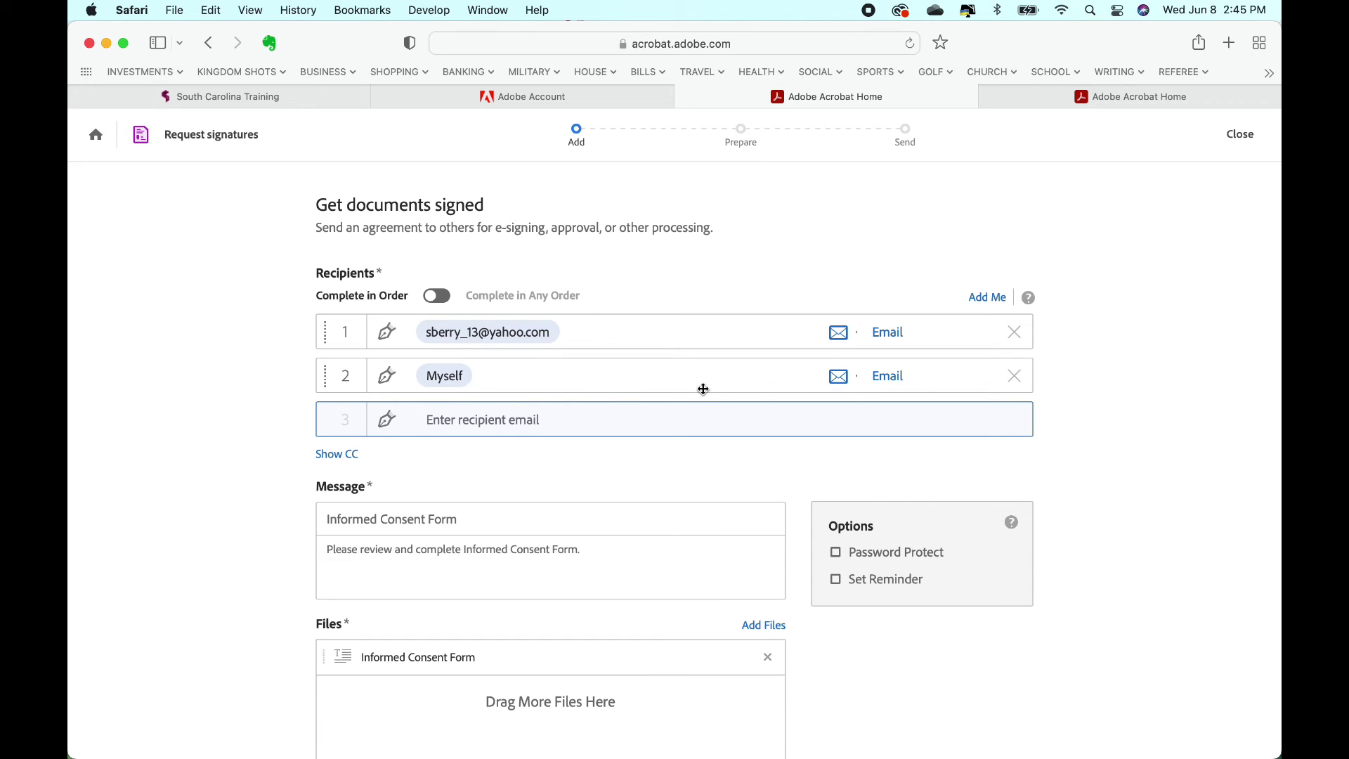
# Step: Check the request's message and attached Informed Consent Form, and continue to the Prepare stage
pyautogui.scroll(-4, 702, 386)
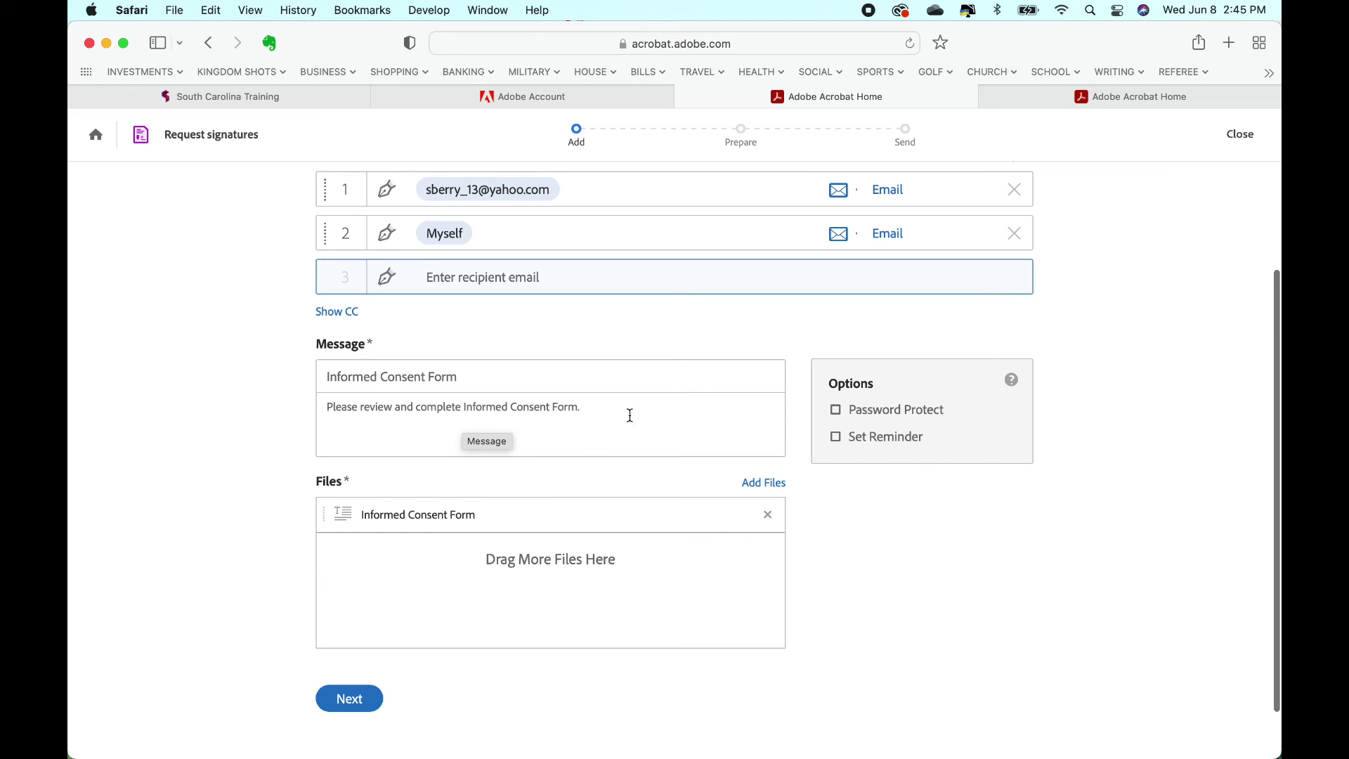
pyautogui.scroll(3, 663, 414)
pyautogui.scroll(-5, 663, 414)
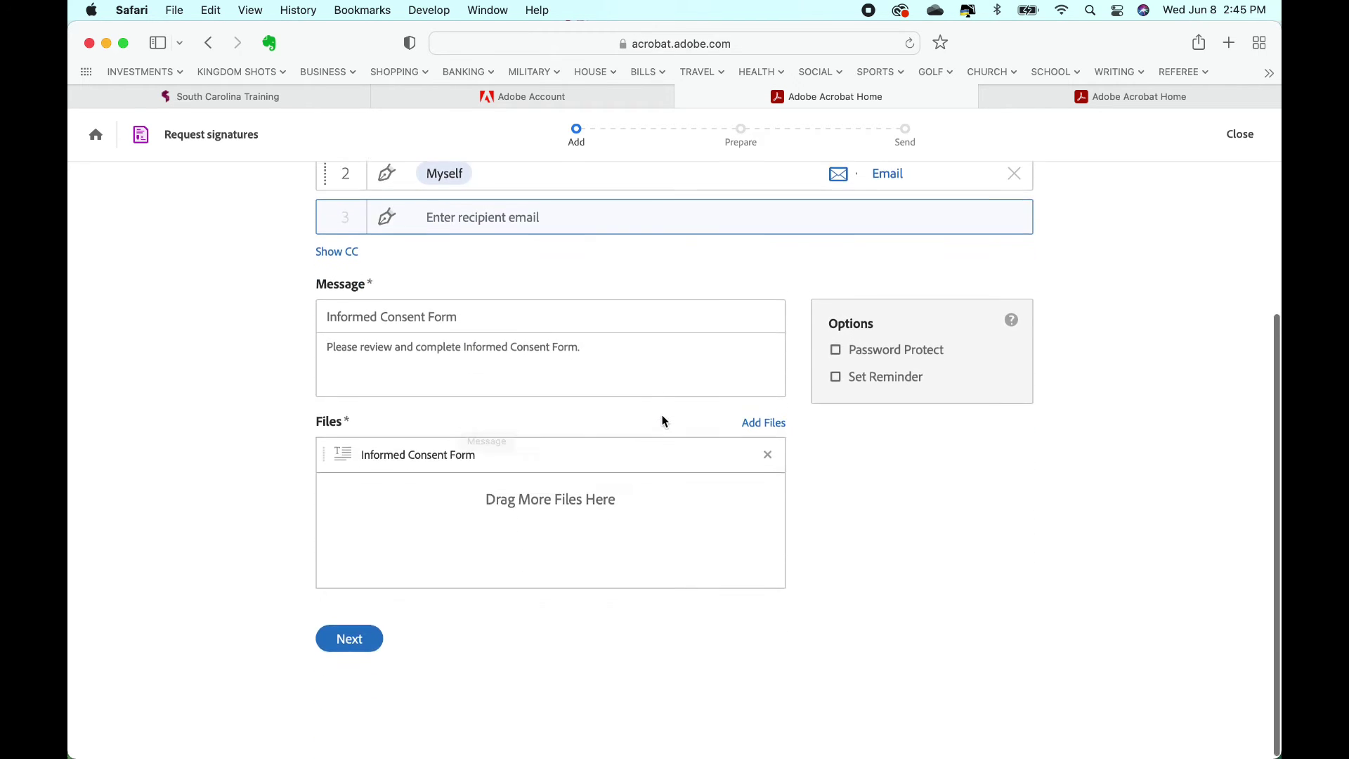
pyautogui.click(352, 641)
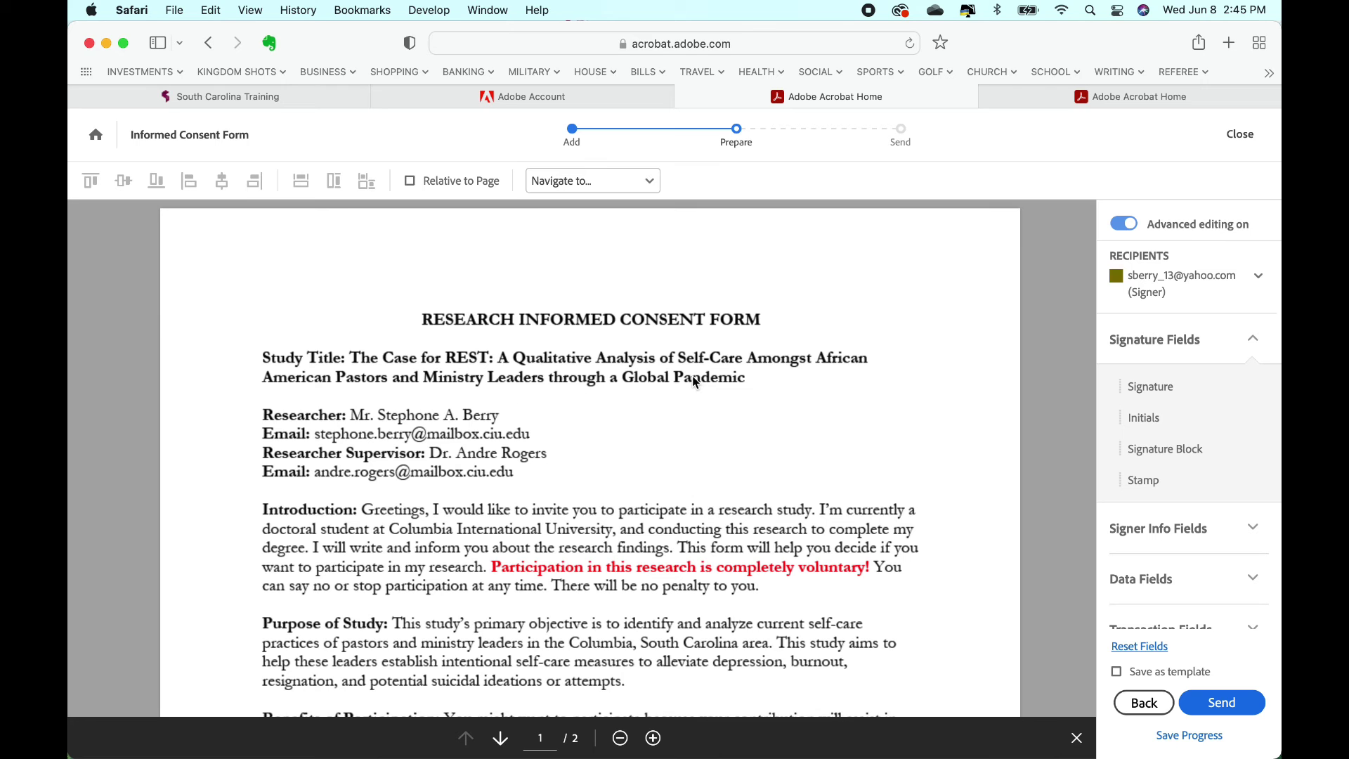
# Step: Examine the initials, name, signature and date fields on both pages and how they are assigned to the two signers
pyautogui.scroll(-10, 695, 382)
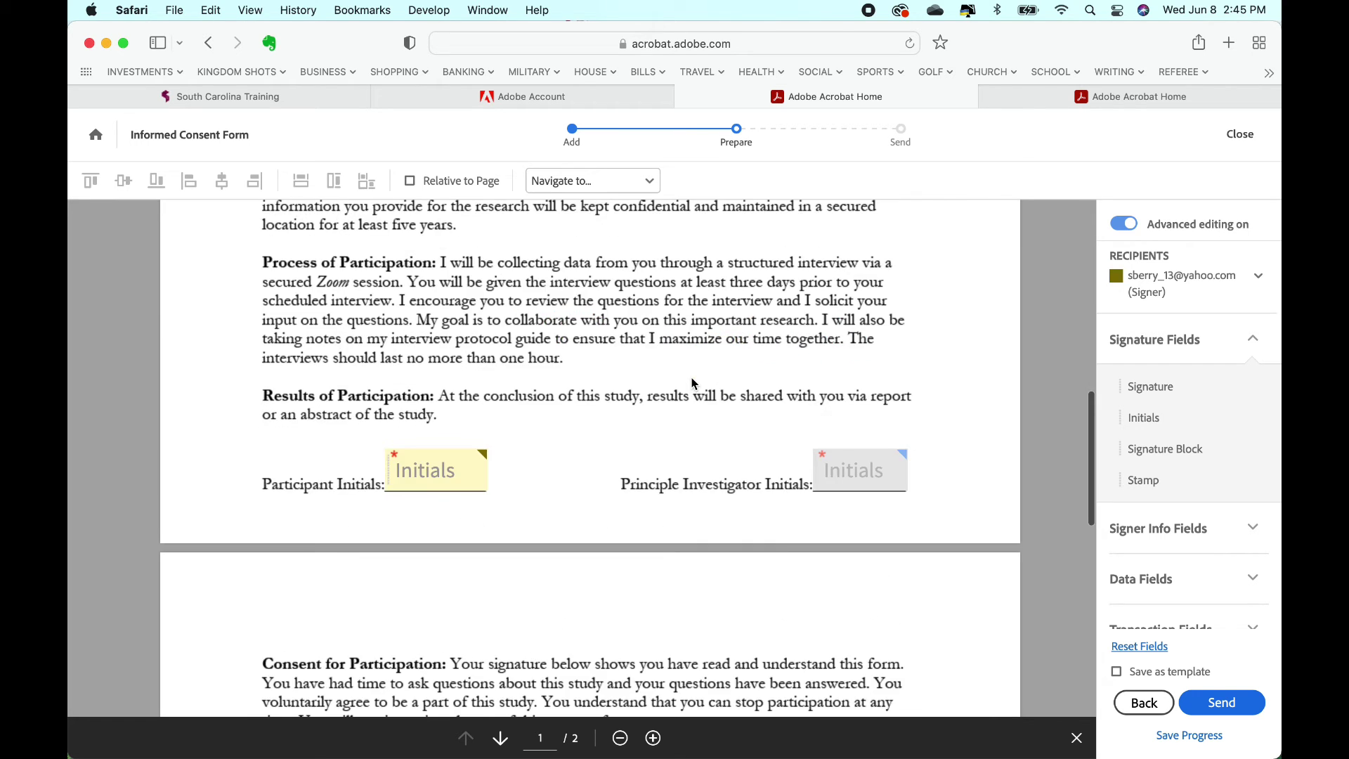
pyautogui.scroll(-5, 692, 383)
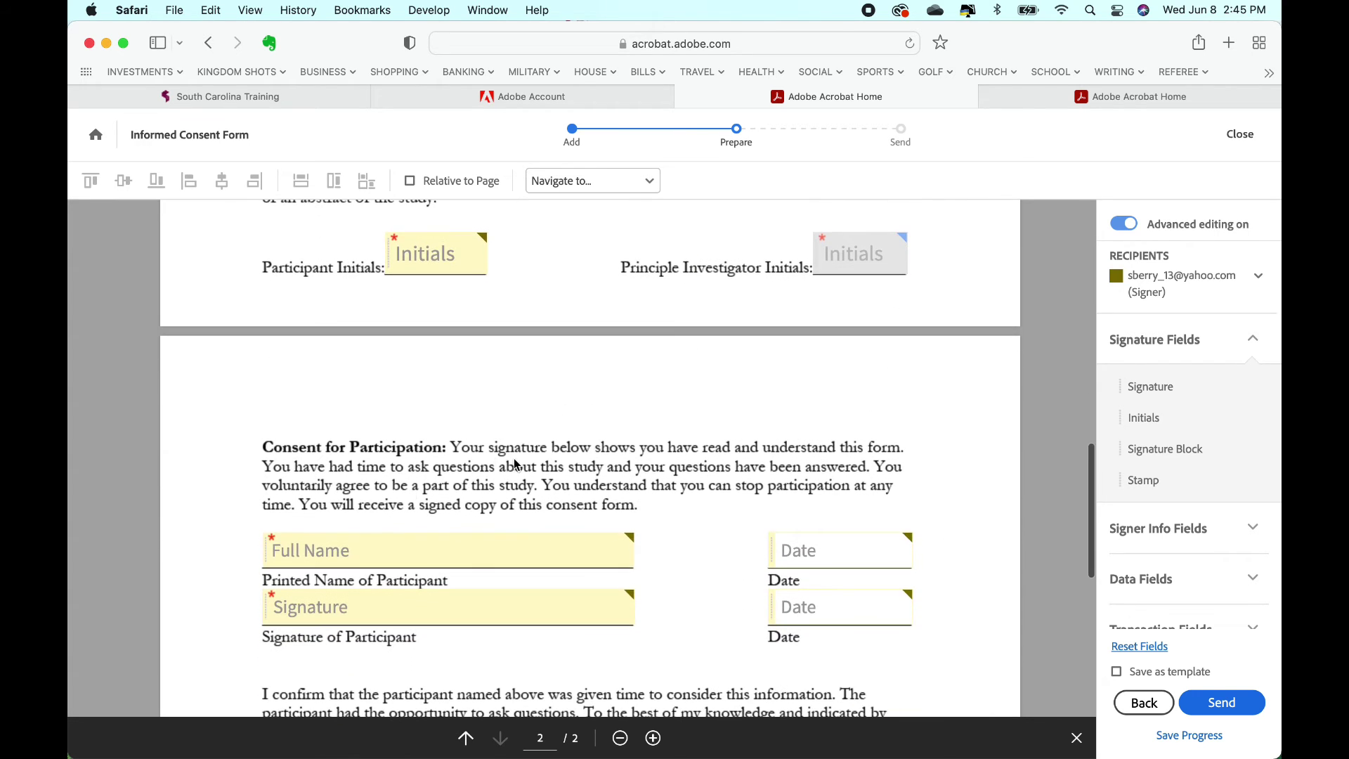
pyautogui.scroll(3, 515, 464)
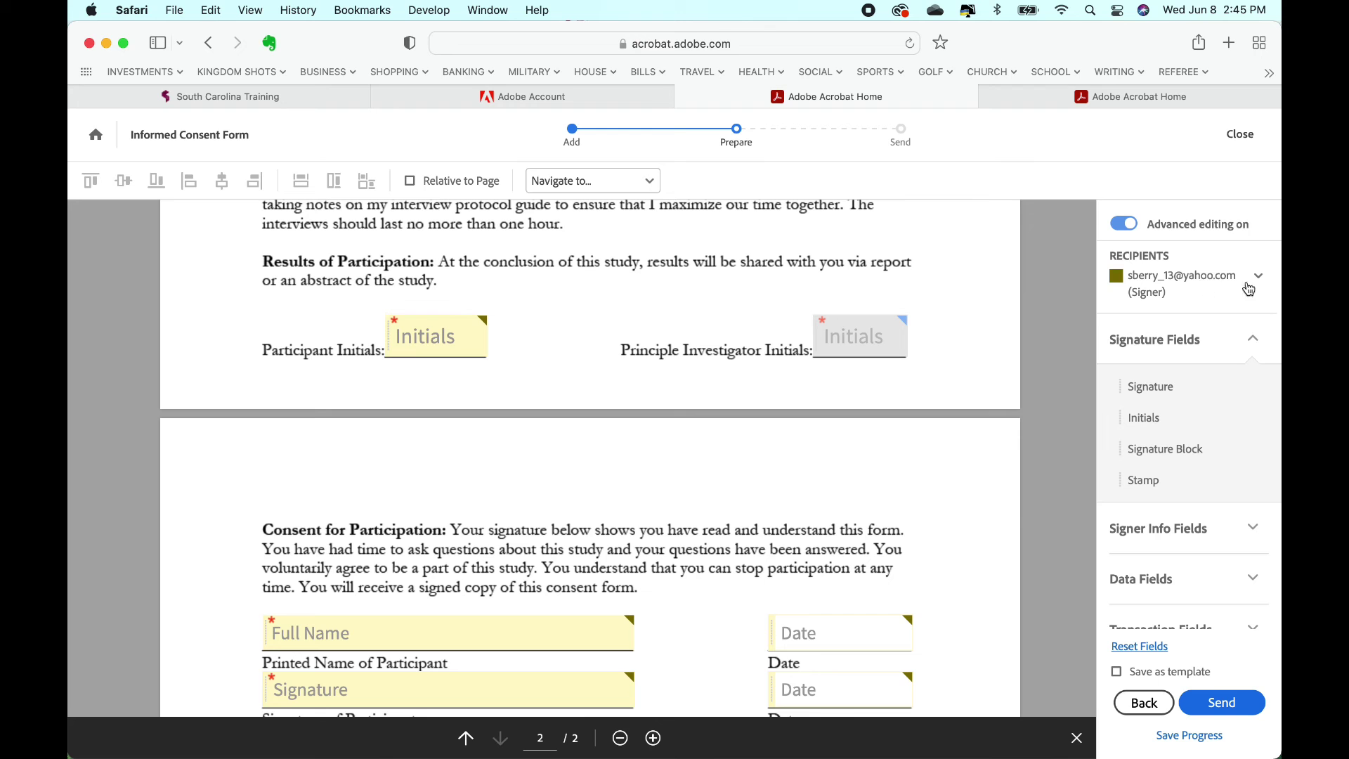
pyautogui.scroll(-10, 539, 352)
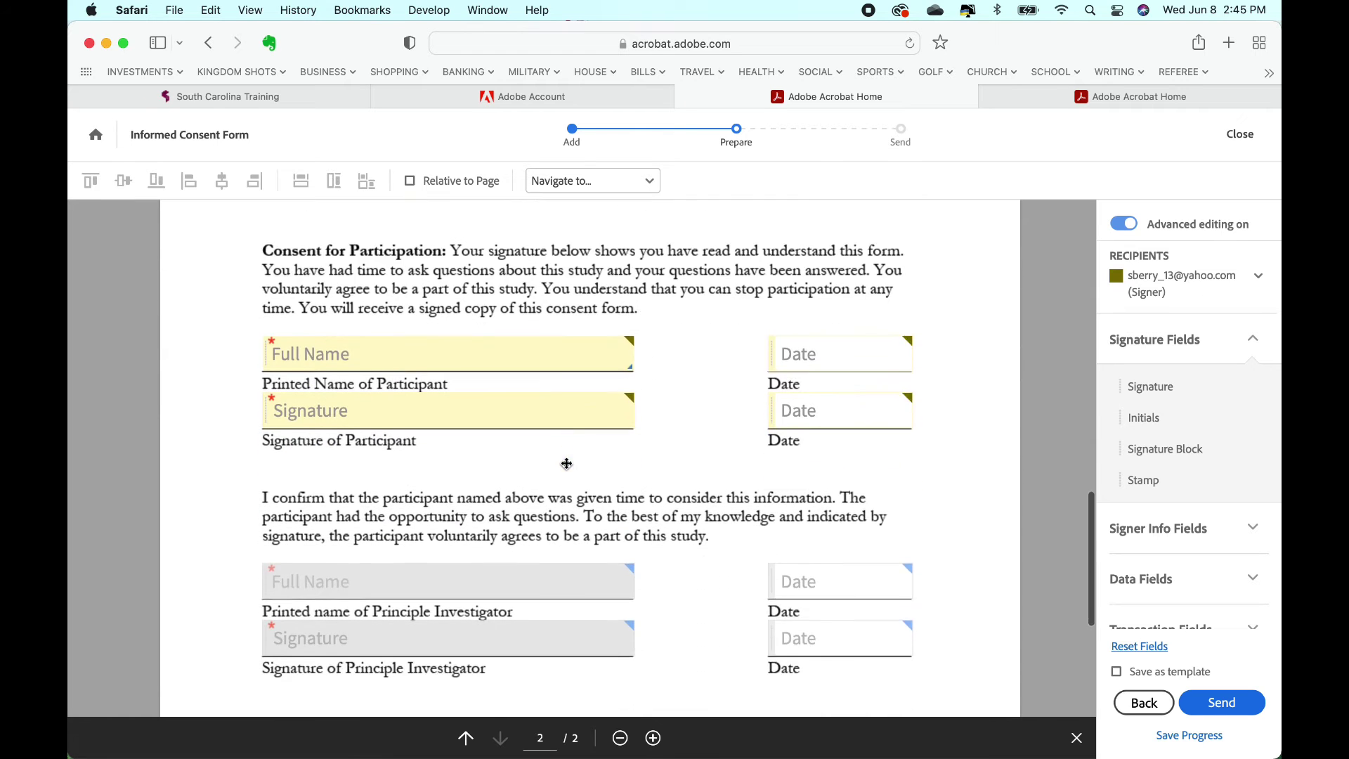
pyautogui.scroll(4, 612, 467)
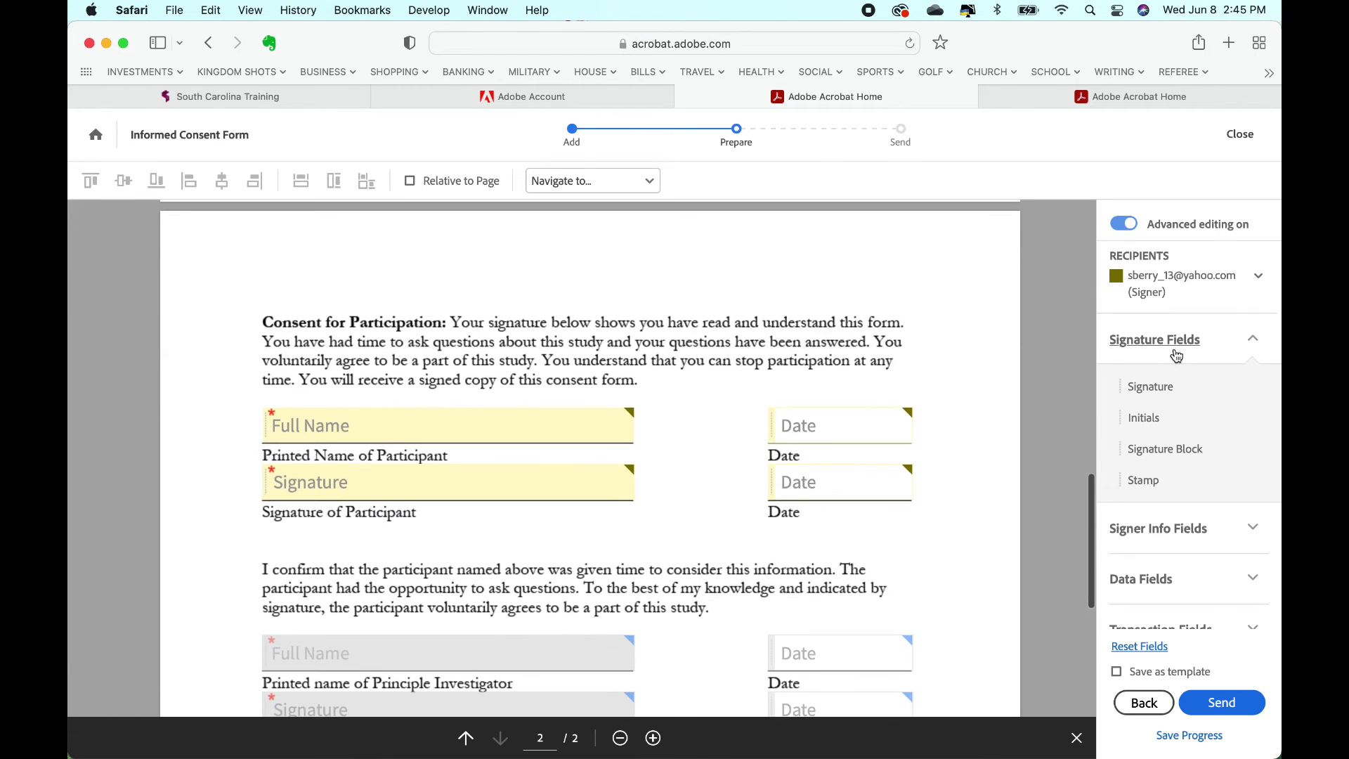
pyautogui.click(1257, 279)
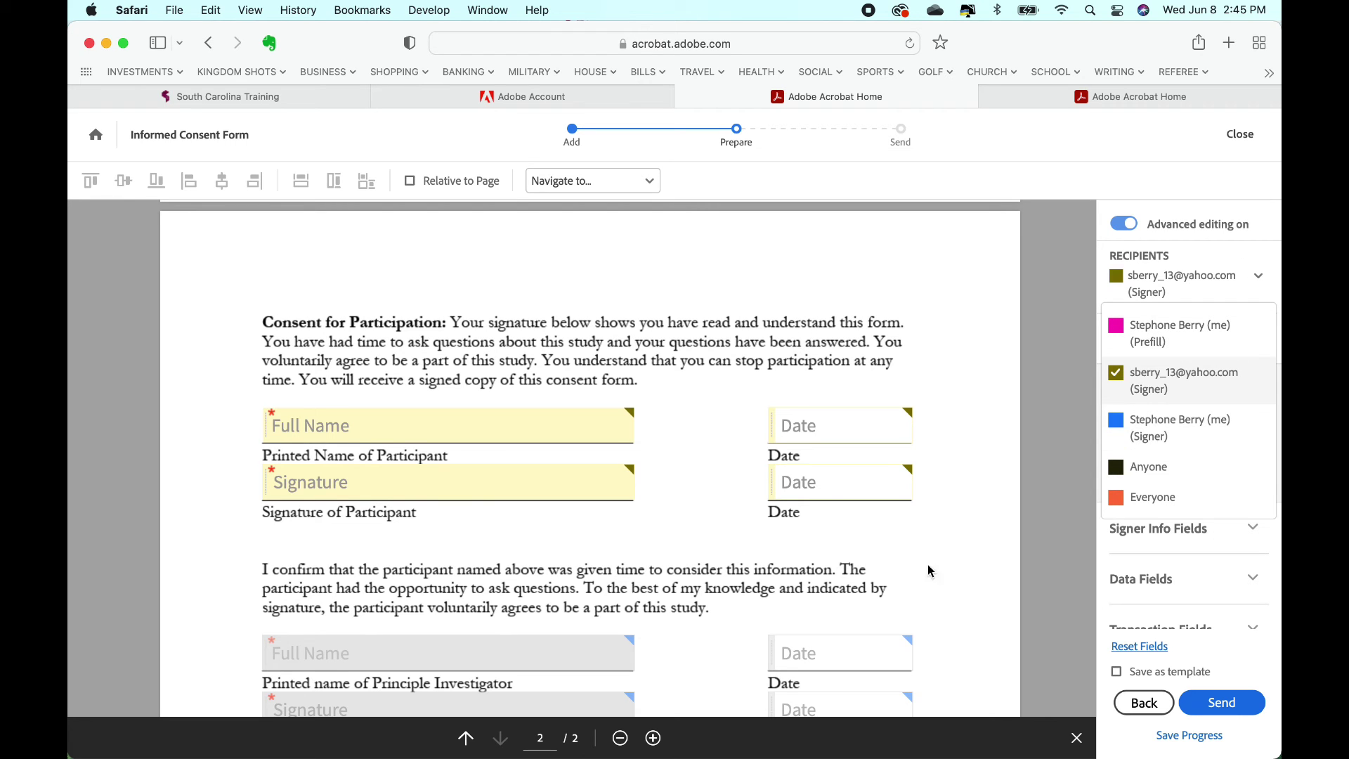
pyautogui.scroll(-3, 843, 638)
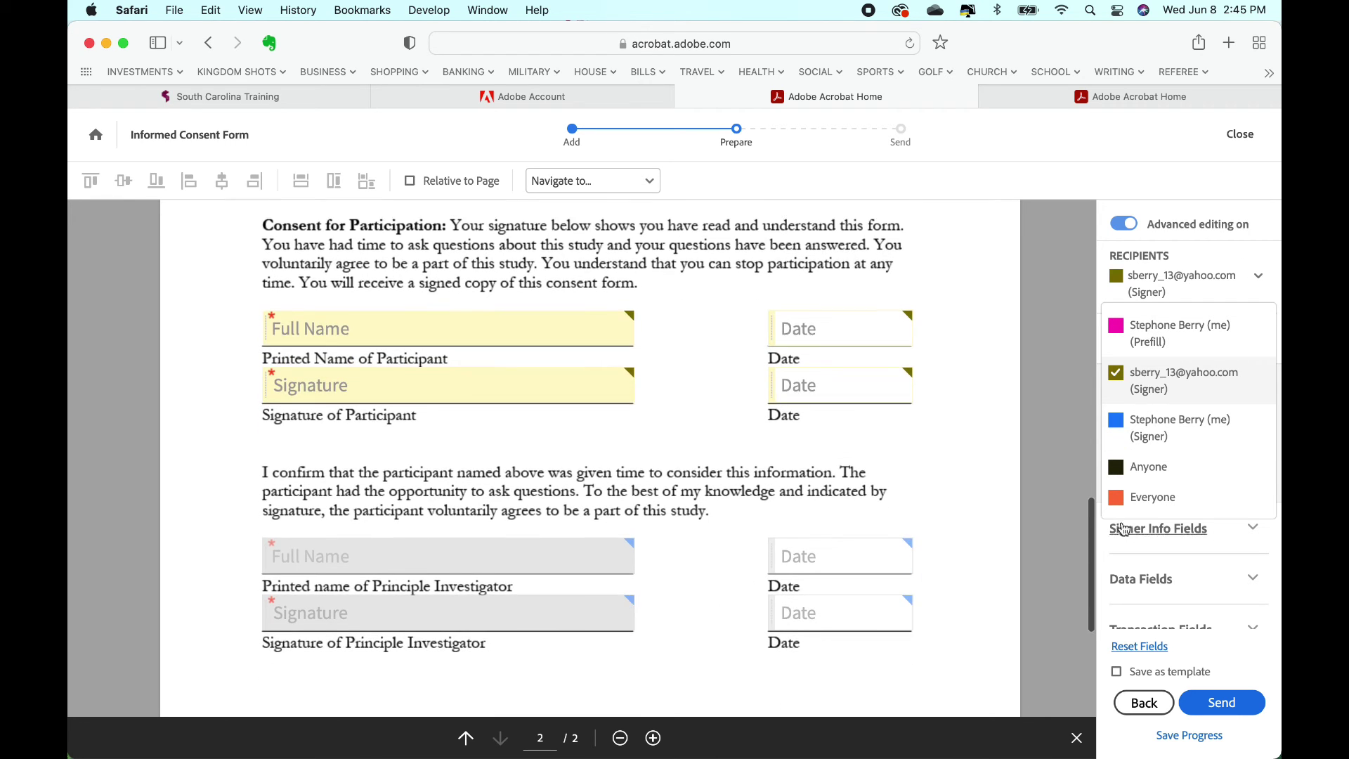
pyautogui.scroll(10, 903, 549)
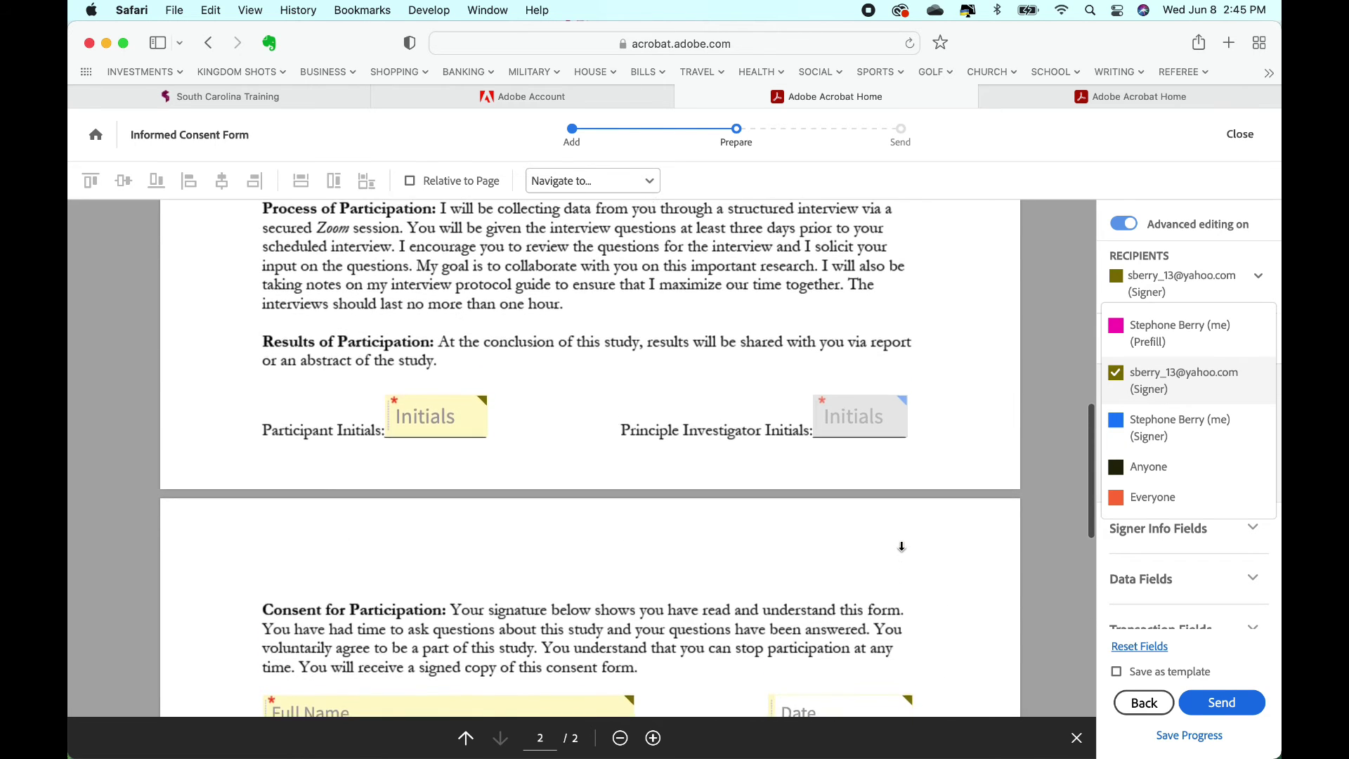
pyautogui.scroll(-4, 903, 549)
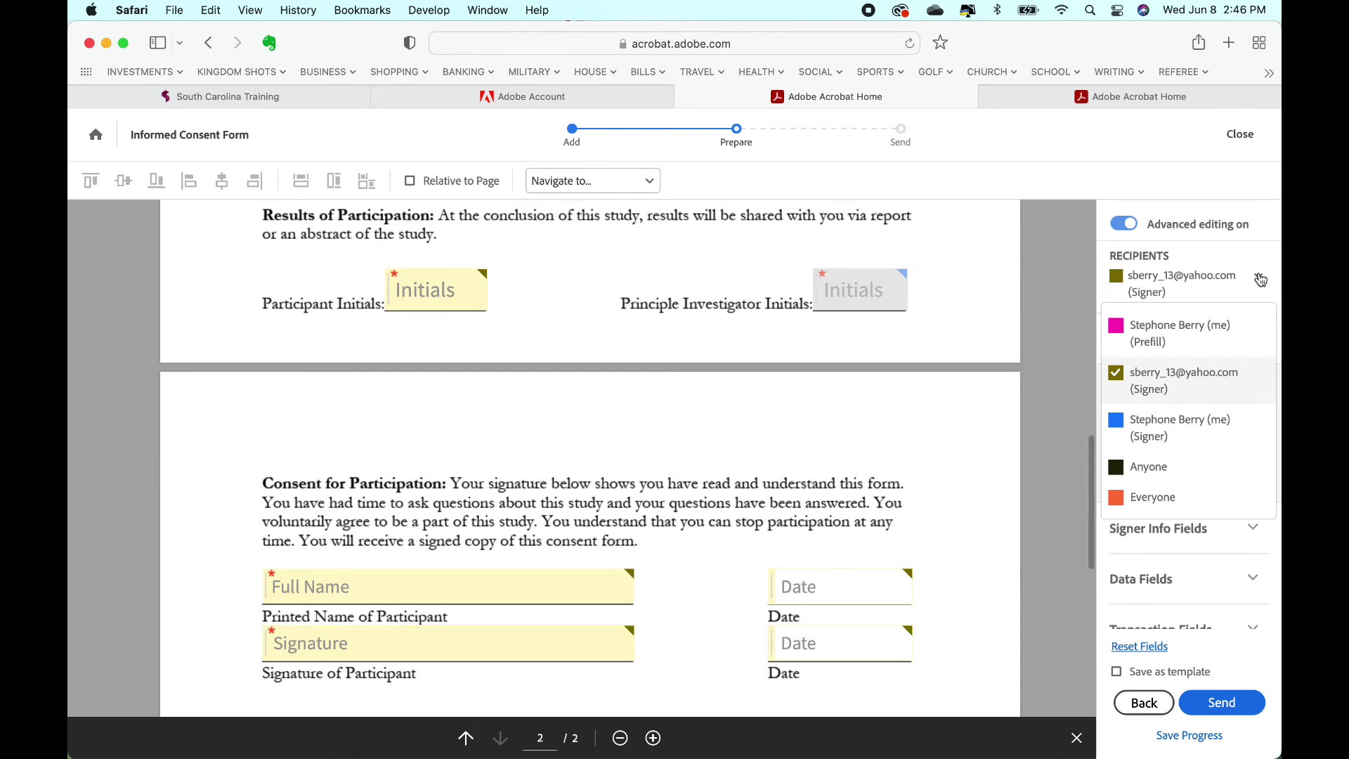
pyautogui.click(1260, 279)
pyautogui.scroll(-1, 1138, 386)
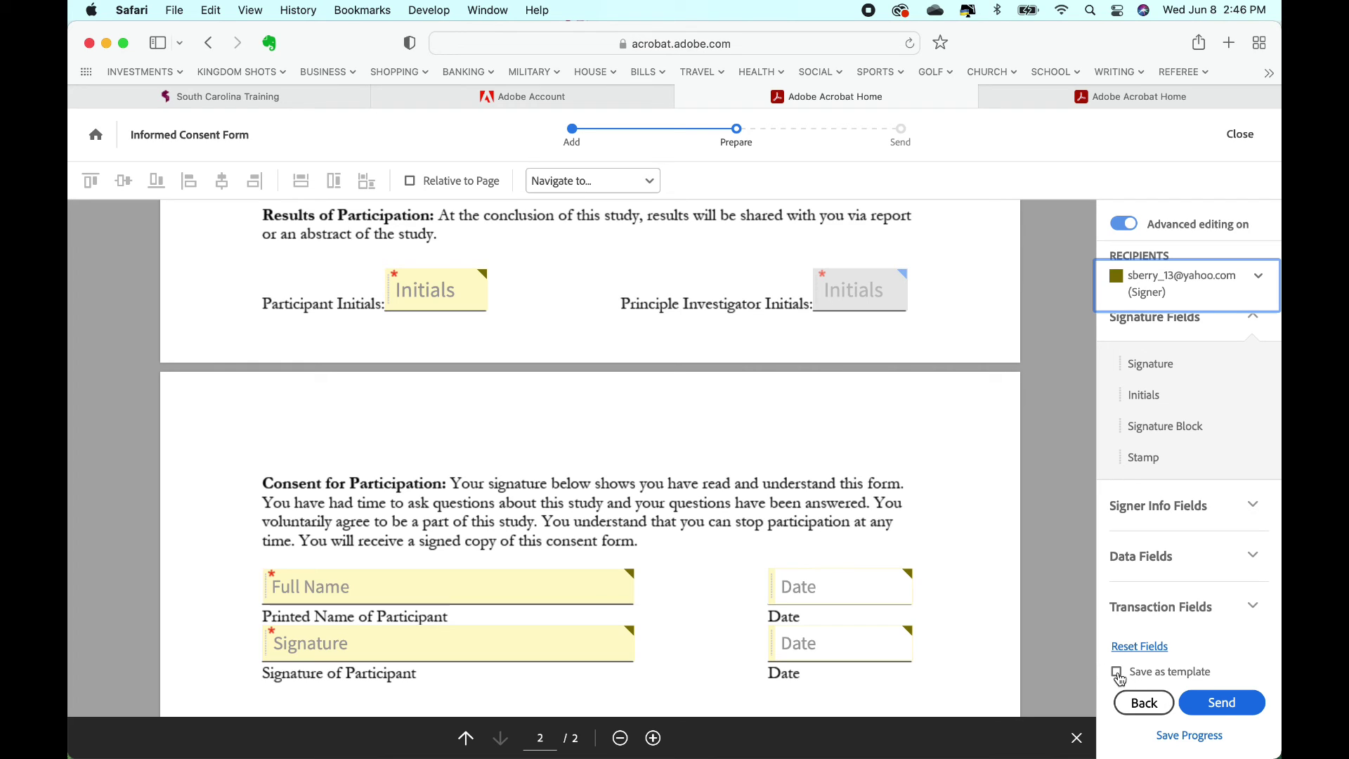
# Step: Send the Informed Consent Form for signature and finish back at the Acrobat home page
pyautogui.click(1216, 705)
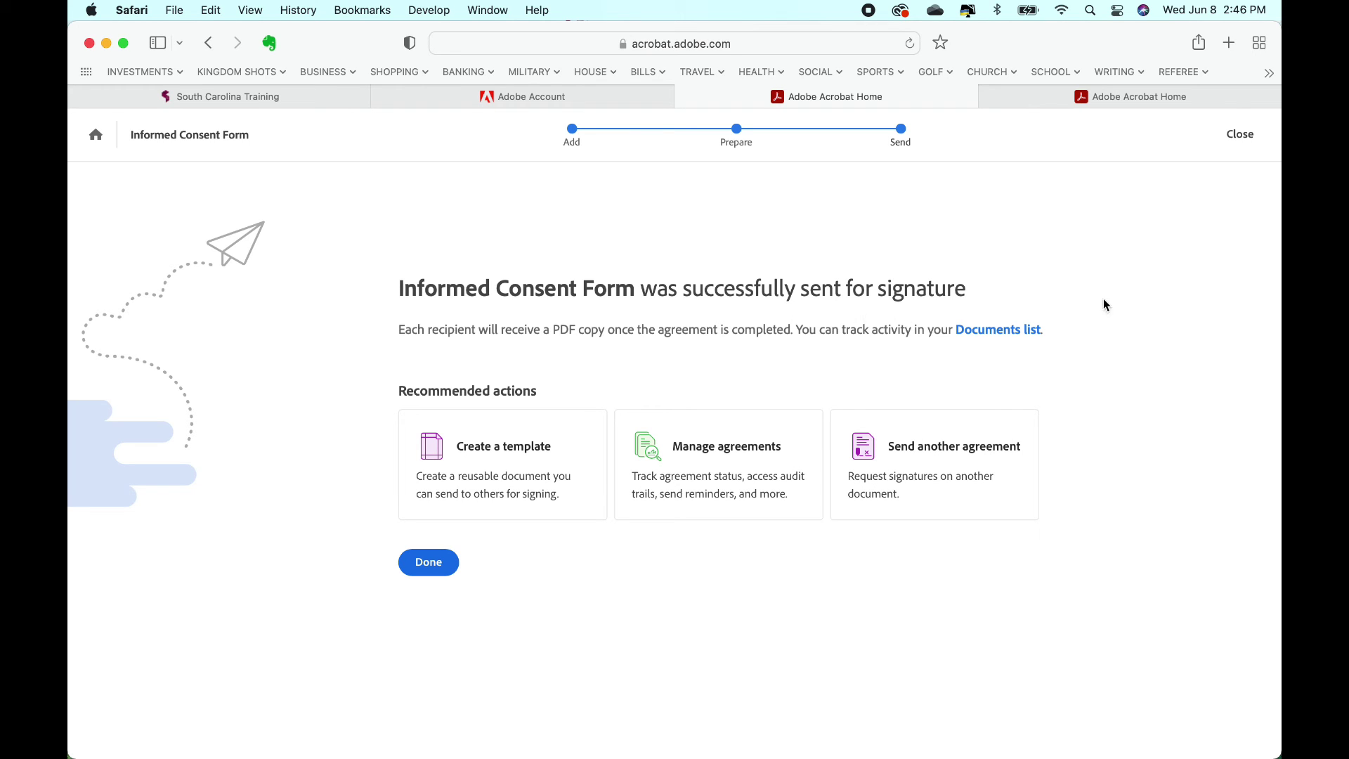
pyautogui.click(430, 563)
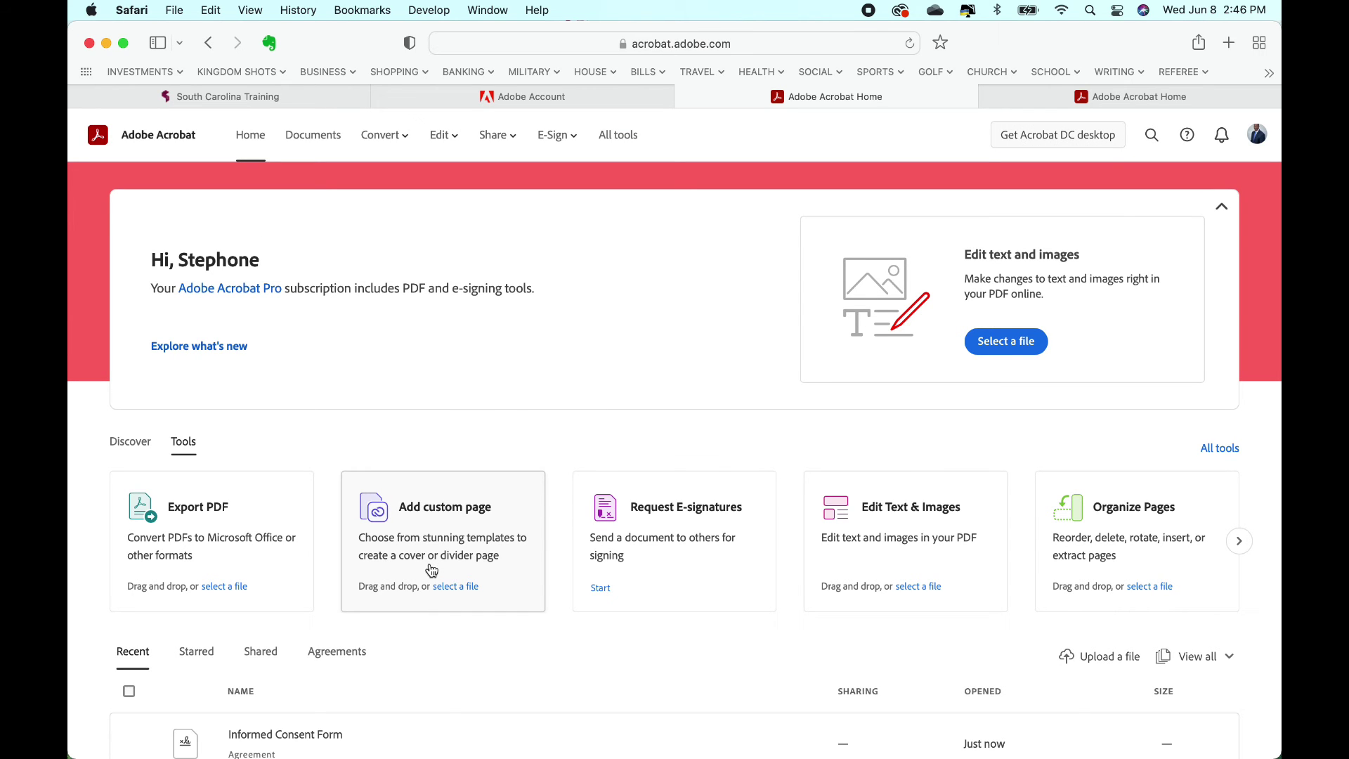
# Step: Look up the sent Informed Consent Form in the recent files and check its status under All agreements
pyautogui.scroll(-5, 546, 345)
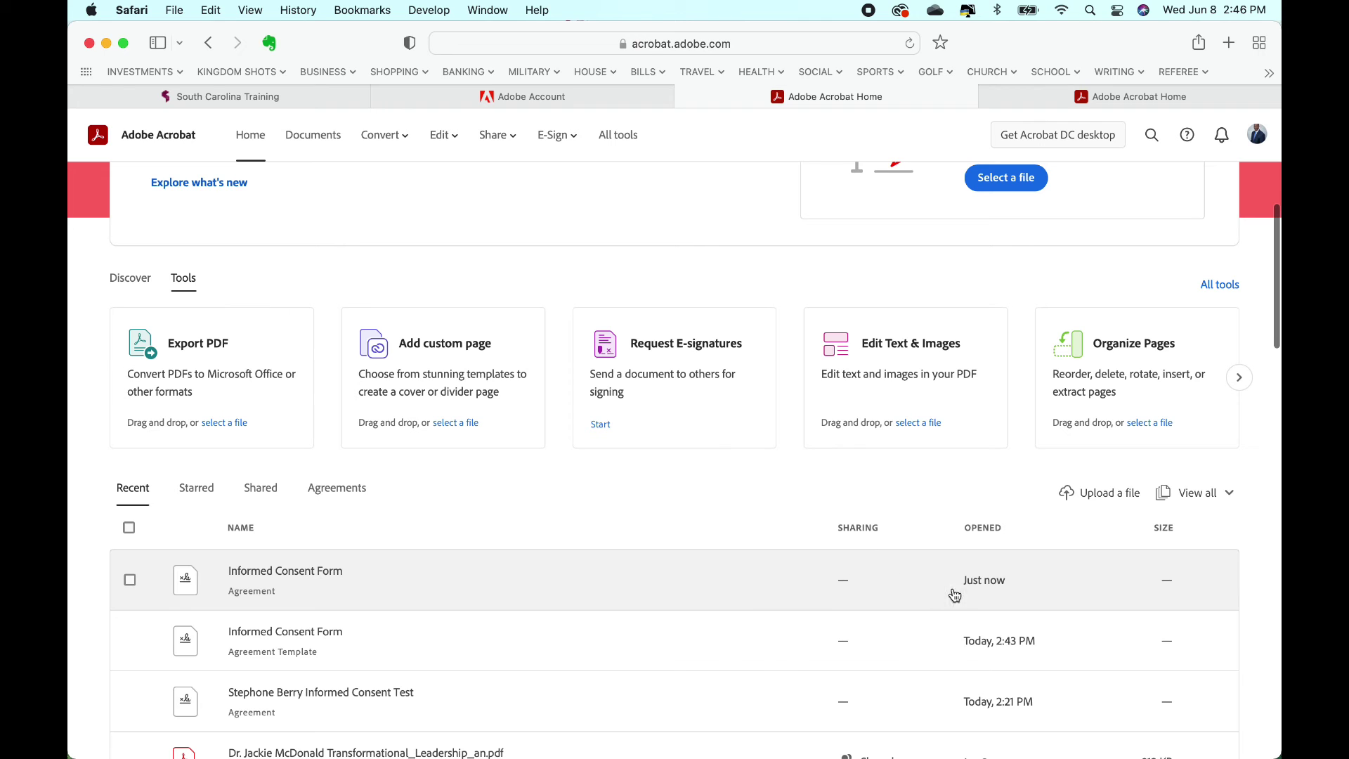
pyautogui.scroll(3, 378, 597)
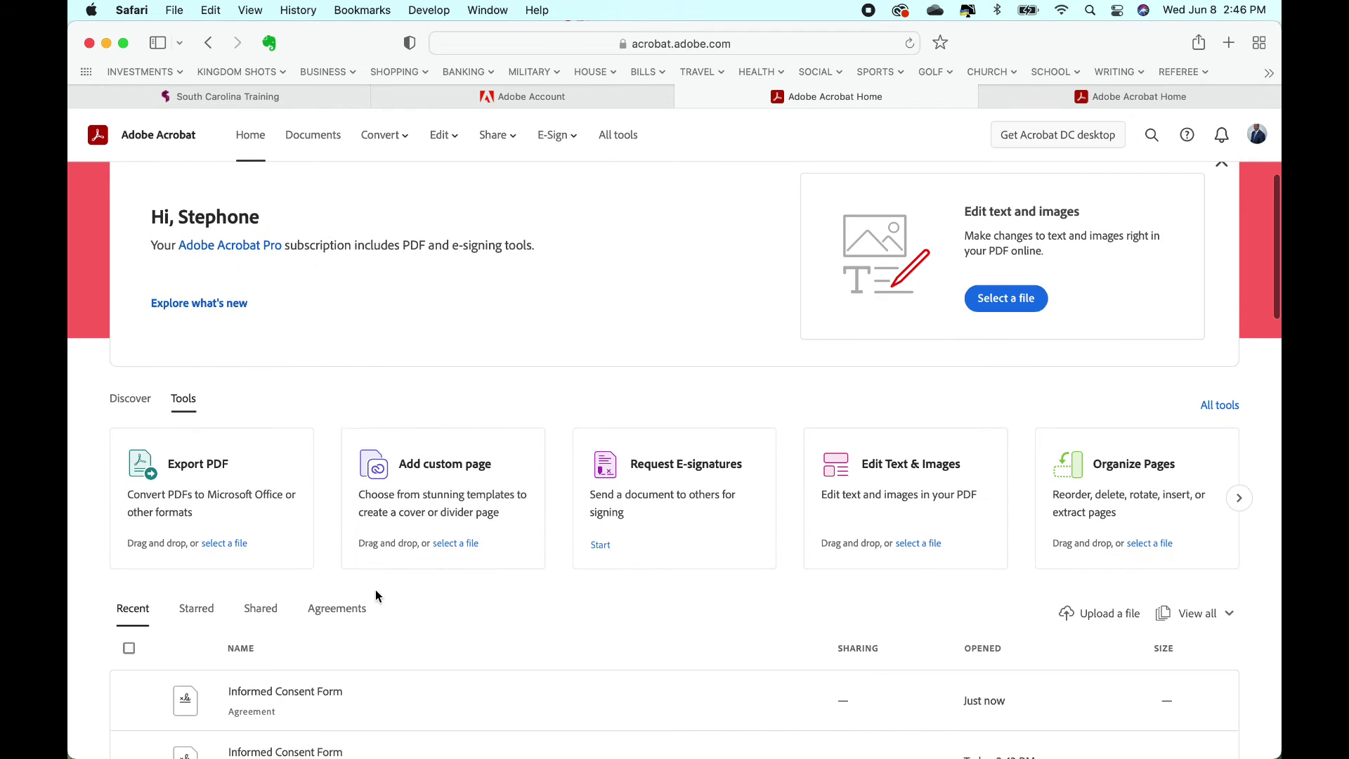
pyautogui.click(323, 141)
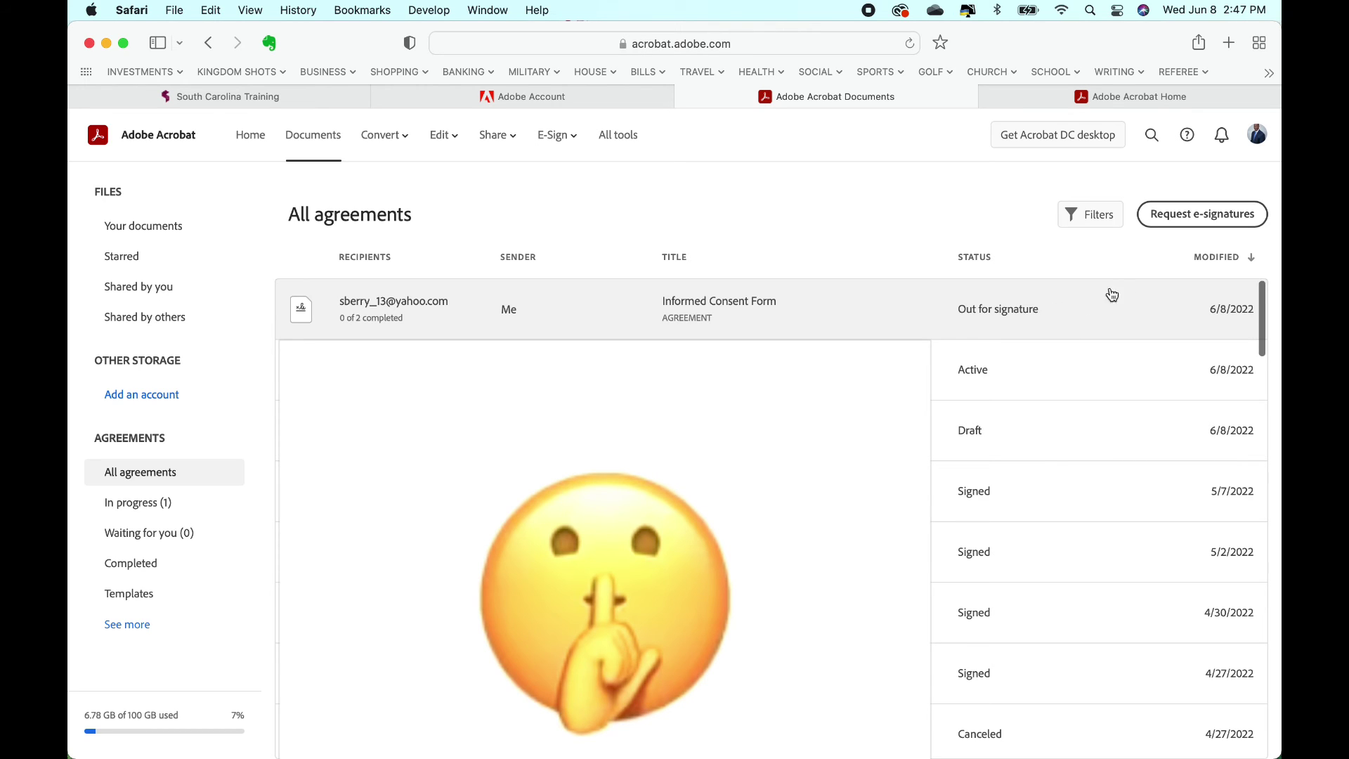
# Step: Switch to the Mail app and read the "Informed Consent Form" signature request in the Yahoo inbox
pyautogui.click(107, 43)
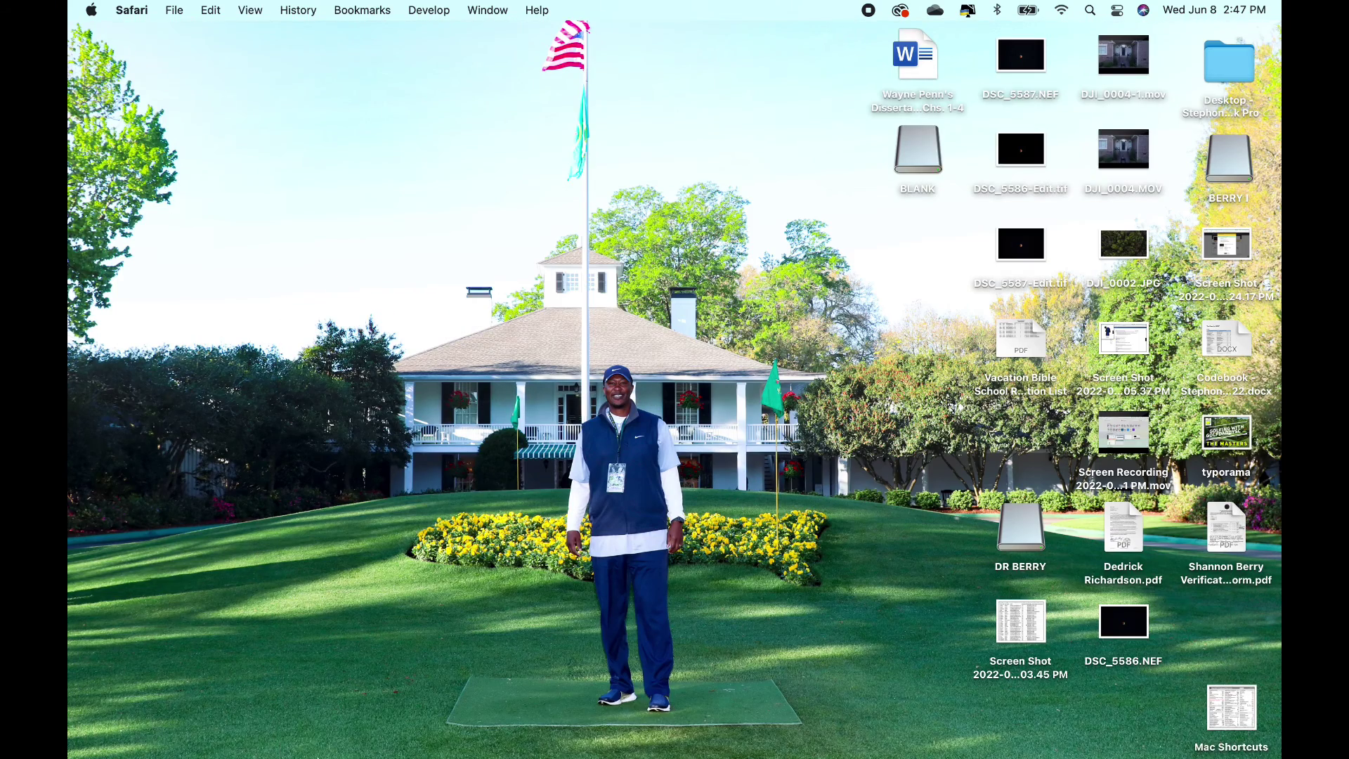
pyautogui.click(279, 735)
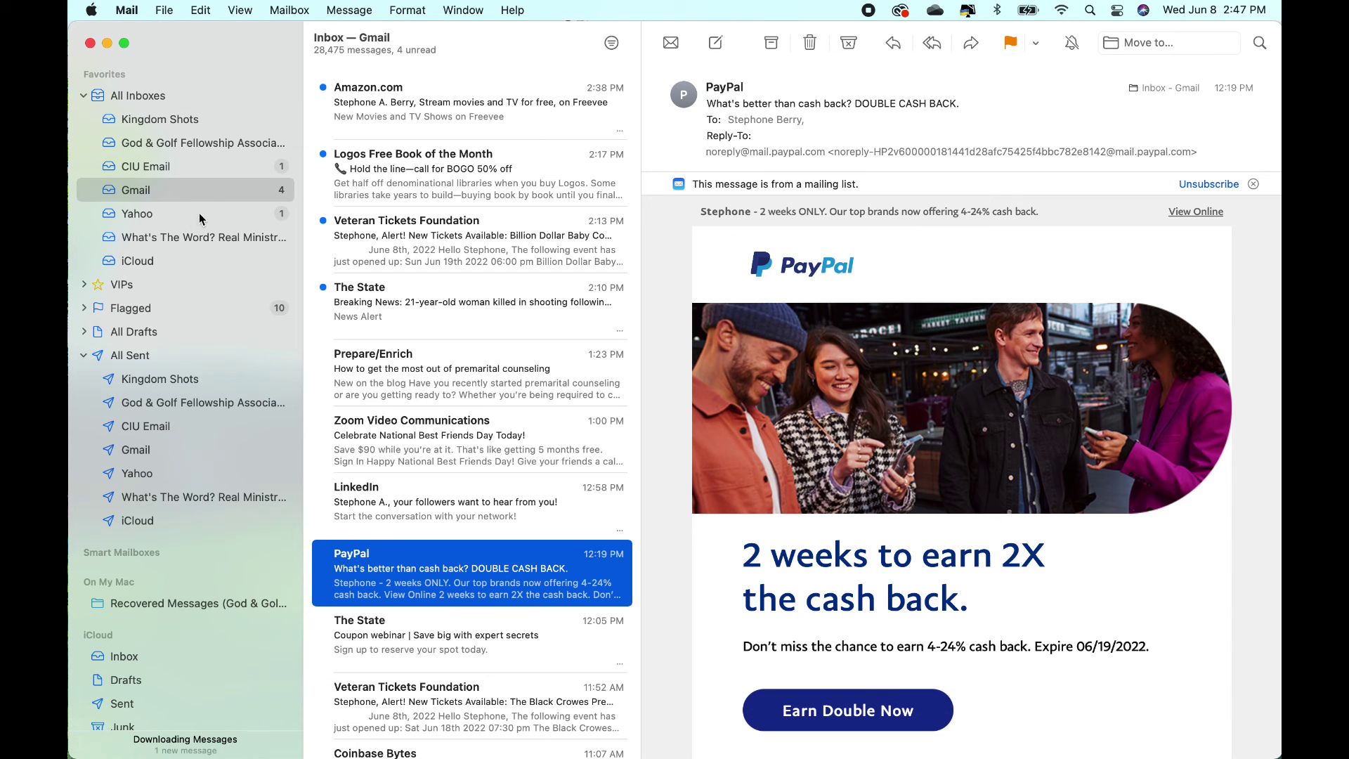
pyautogui.click(169, 219)
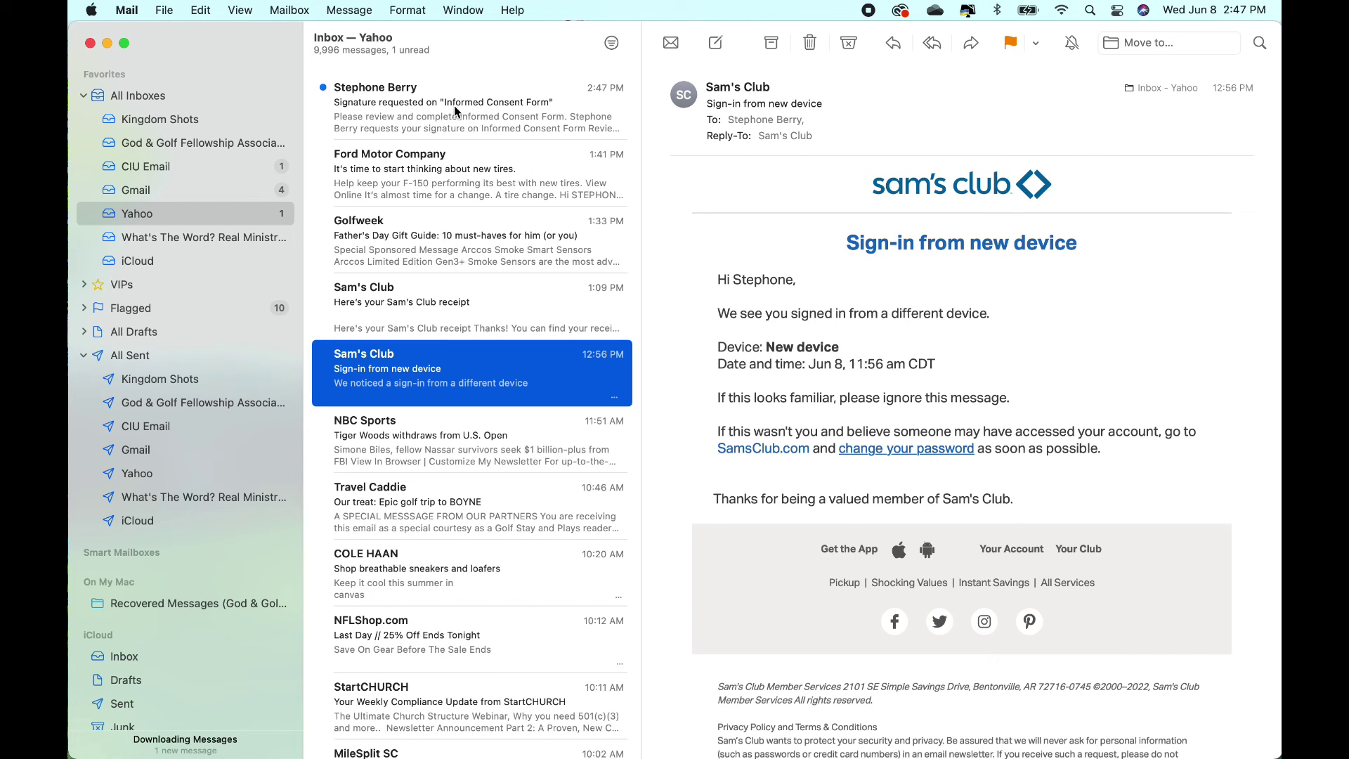
pyautogui.click(424, 109)
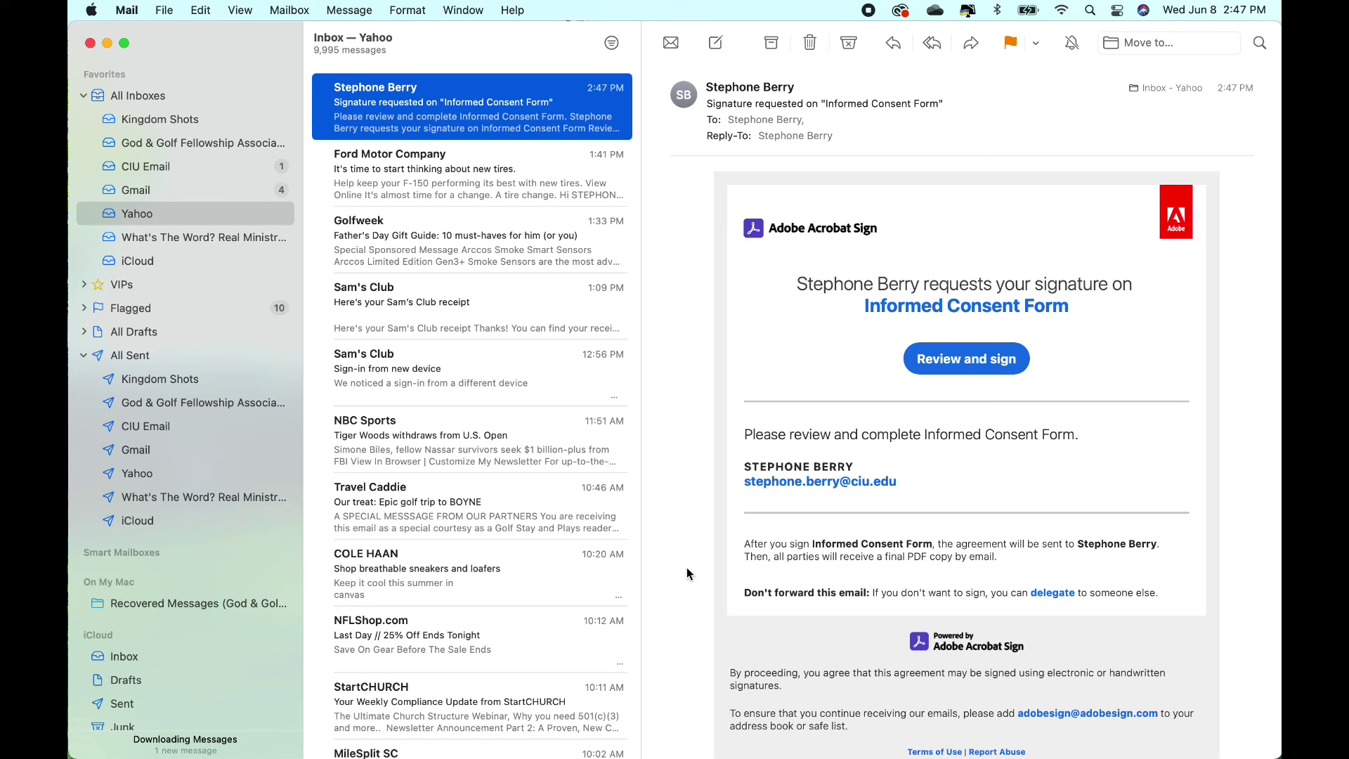
pyautogui.scroll(-3, 927, 485)
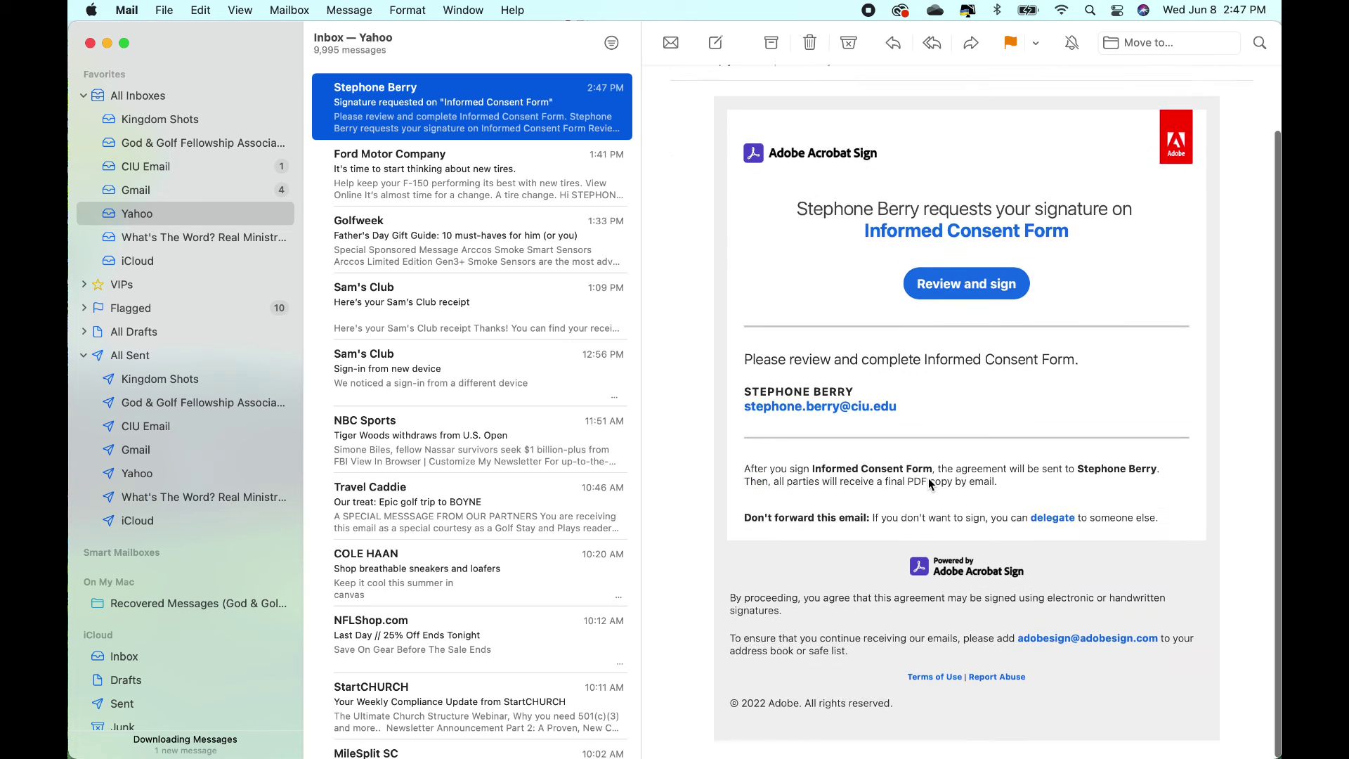
pyautogui.scroll(3, 929, 483)
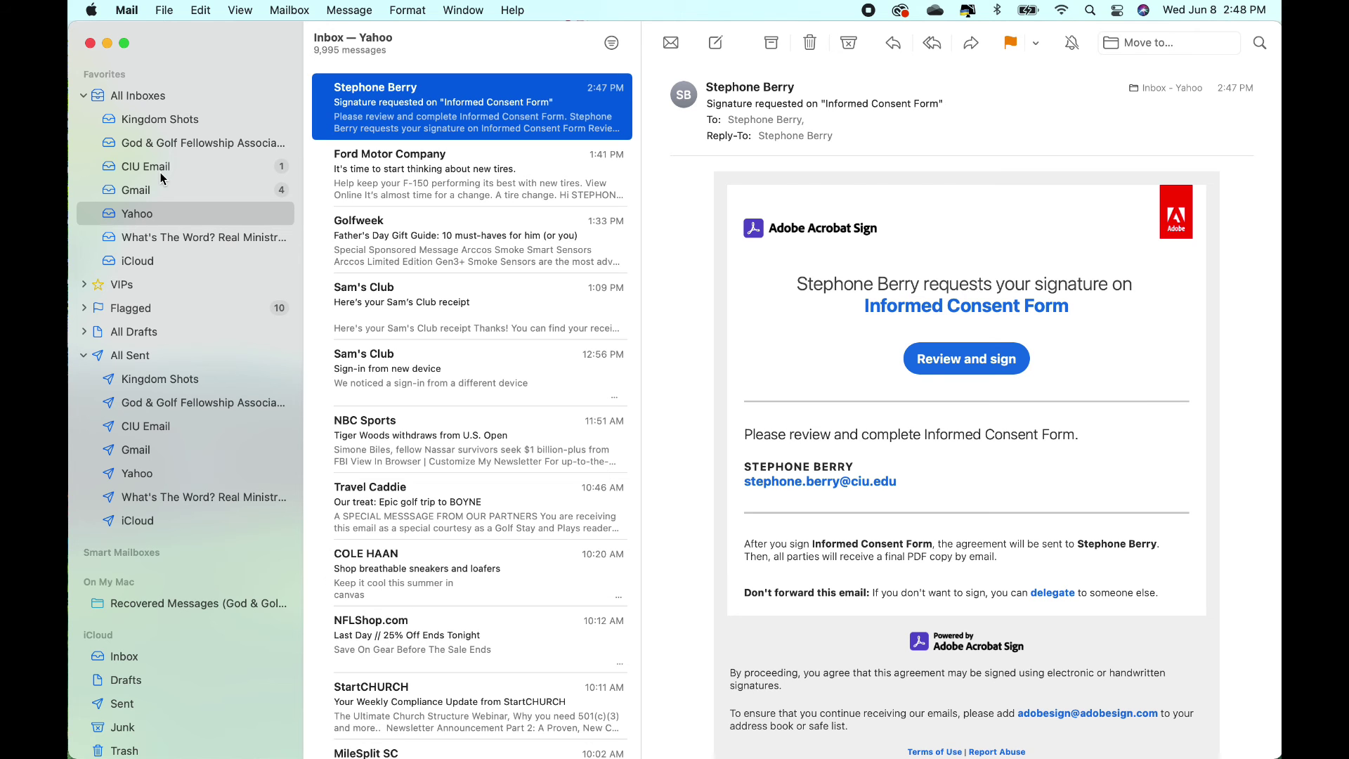
# Step: Find the newest Adobe Sign message in the CIU Email inbox and read the notice that the Informed Consent Form was sent for signature
pyautogui.click(181, 173)
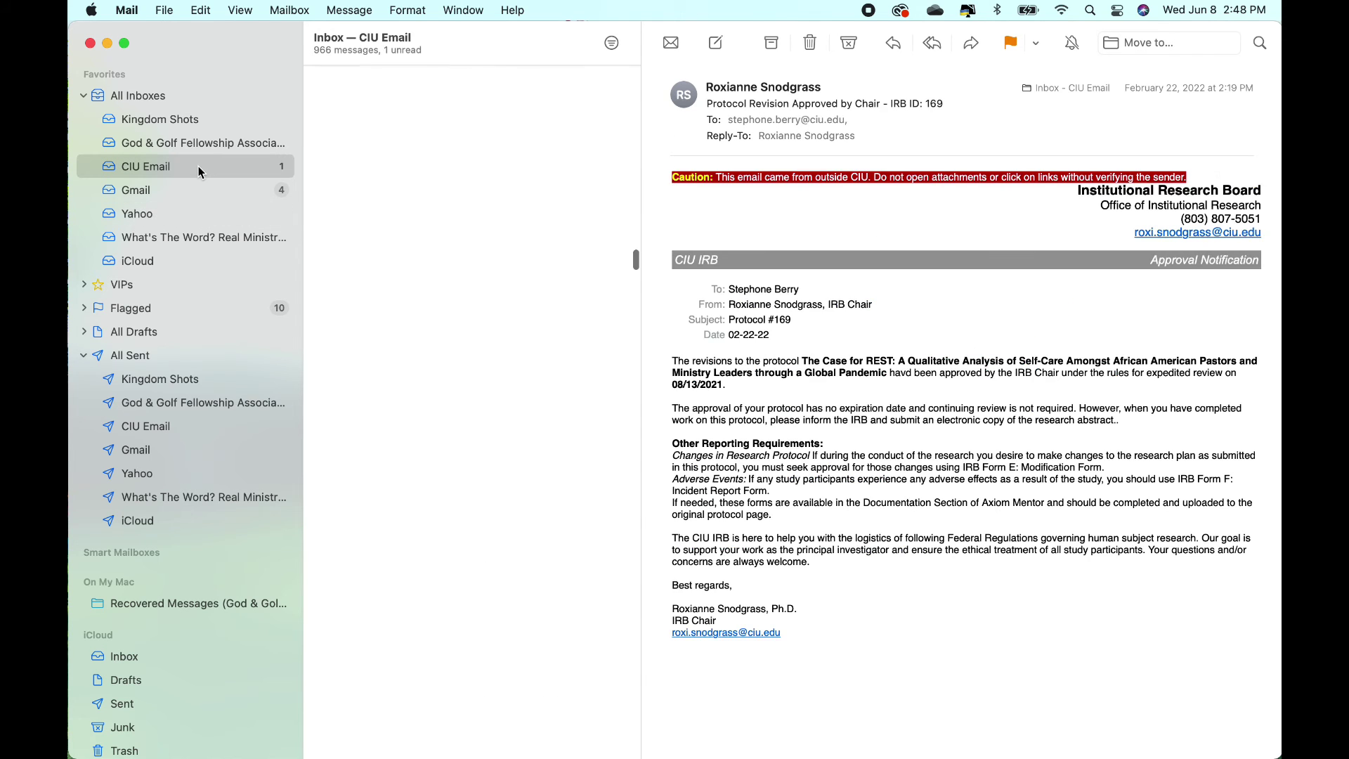
pyautogui.scroll(5, 524, 176)
pyautogui.scroll(15, 523, 175)
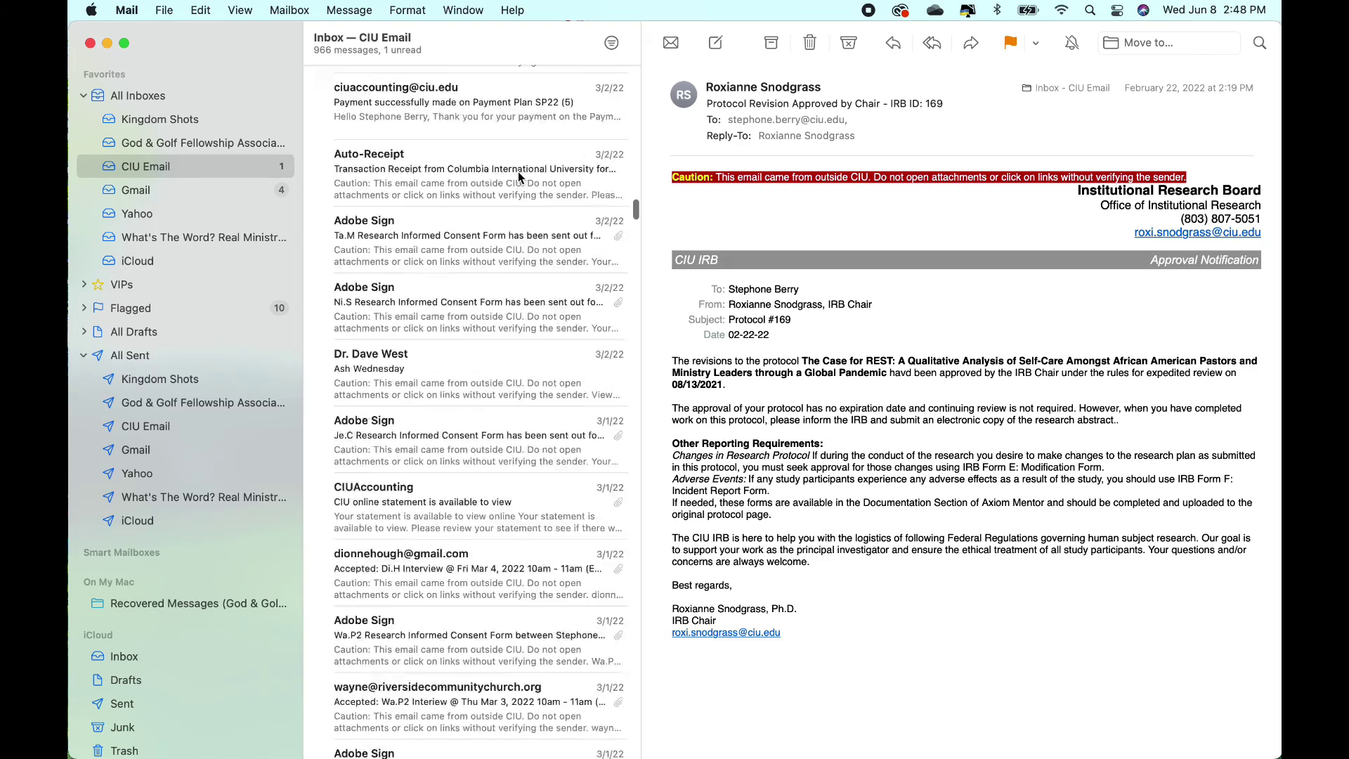
pyautogui.scroll(10, 516, 179)
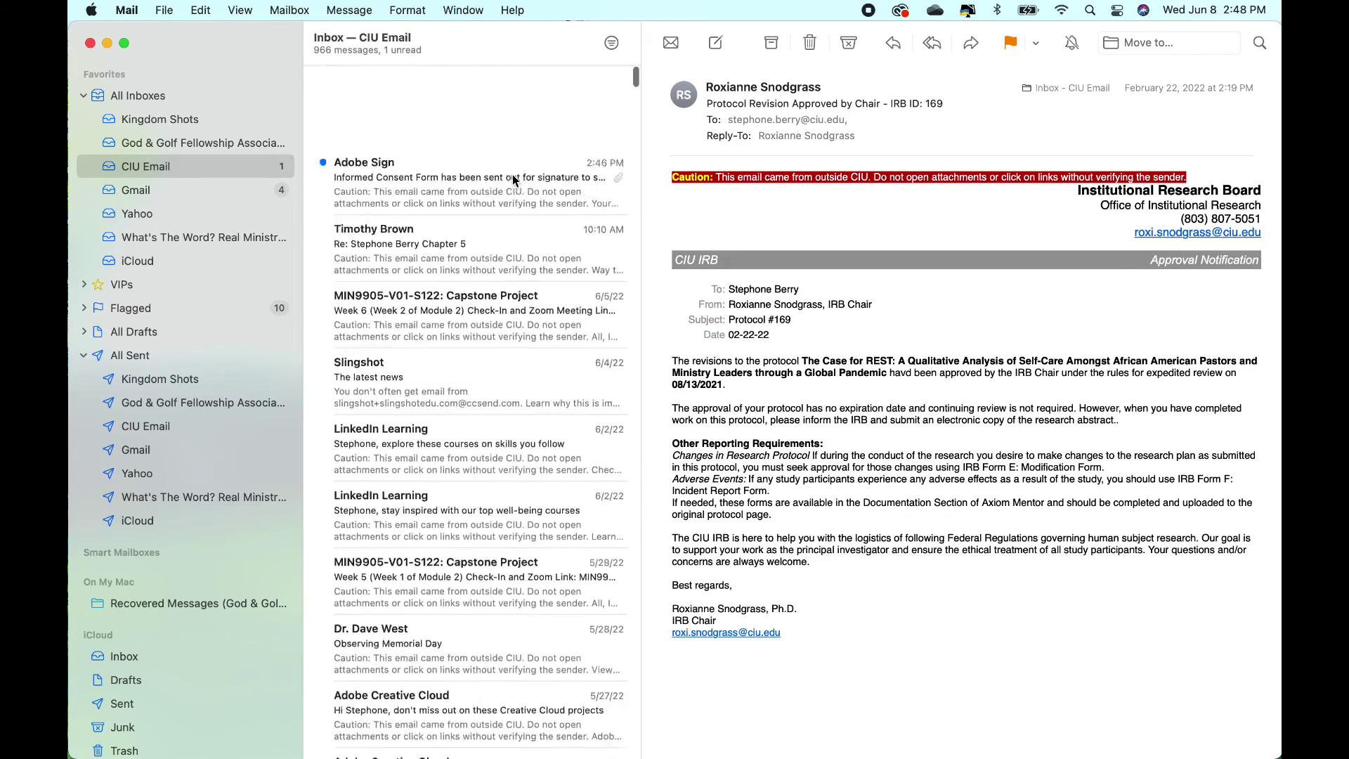
pyautogui.click(472, 119)
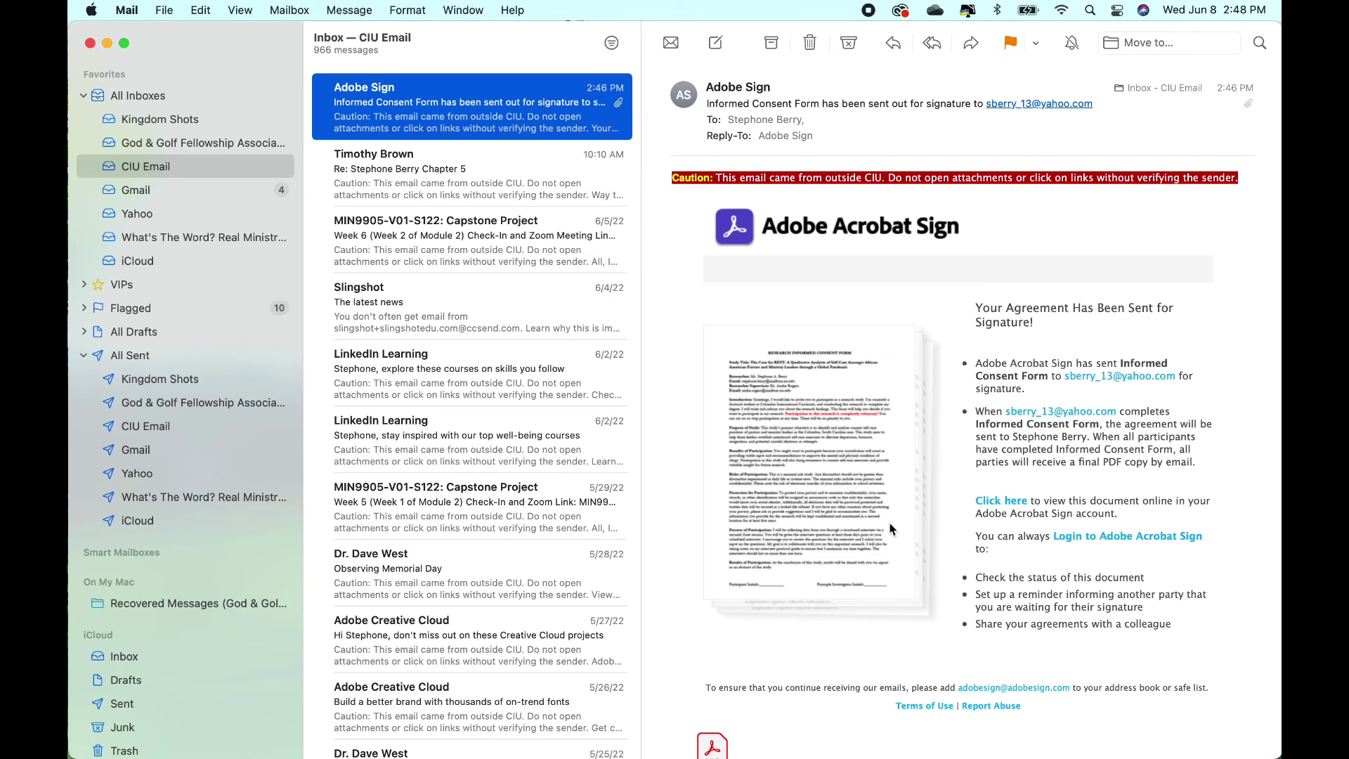
pyautogui.scroll(-3, 986, 506)
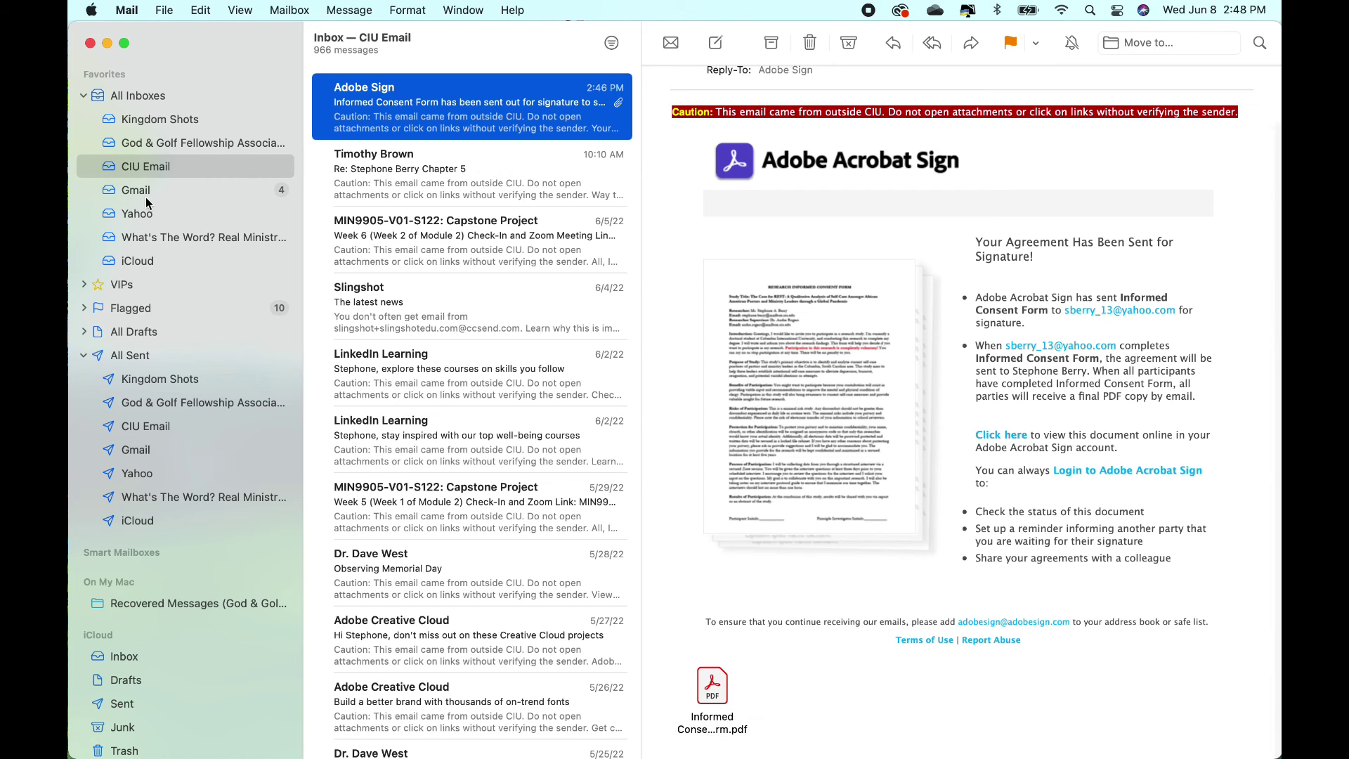
# Step: Return to the signature request in the Yahoo inbox and open the Informed Consent Form for review and signing
pyautogui.click(163, 216)
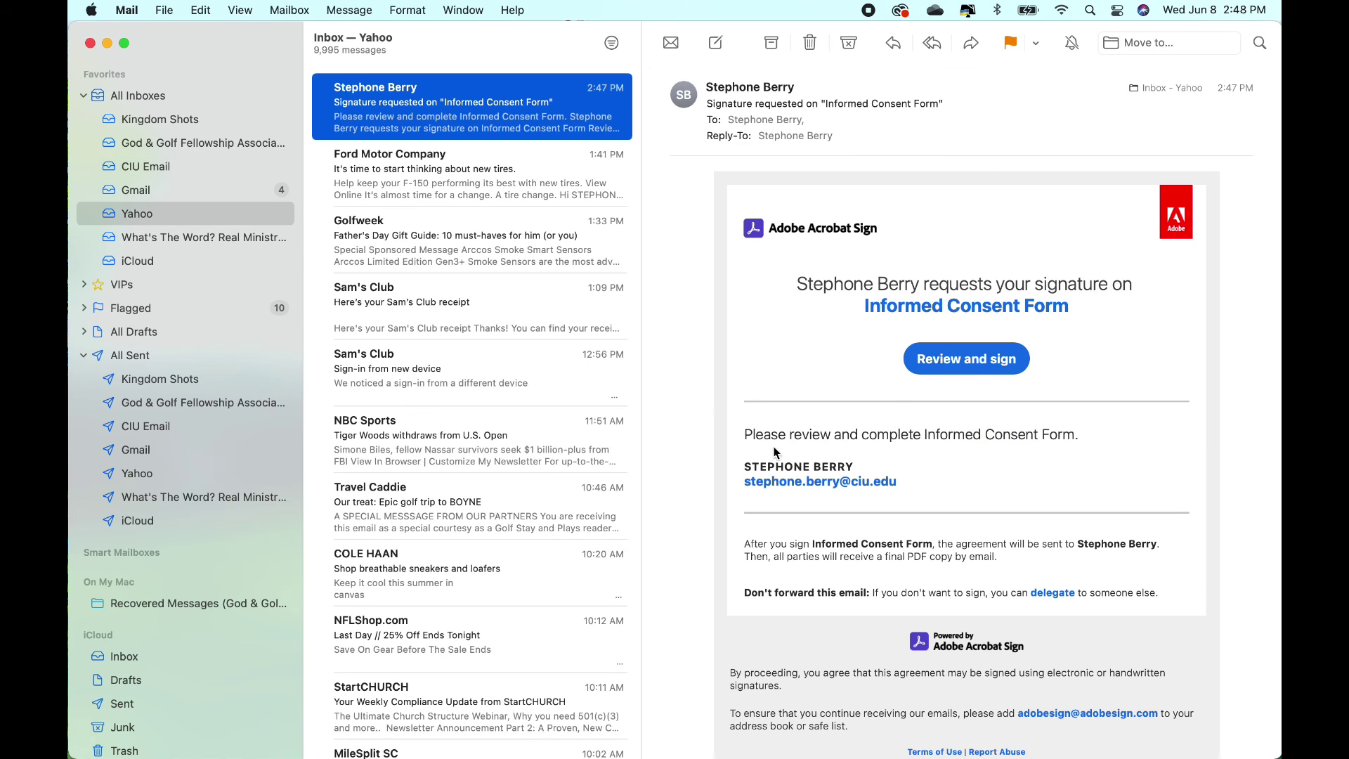
pyautogui.click(952, 360)
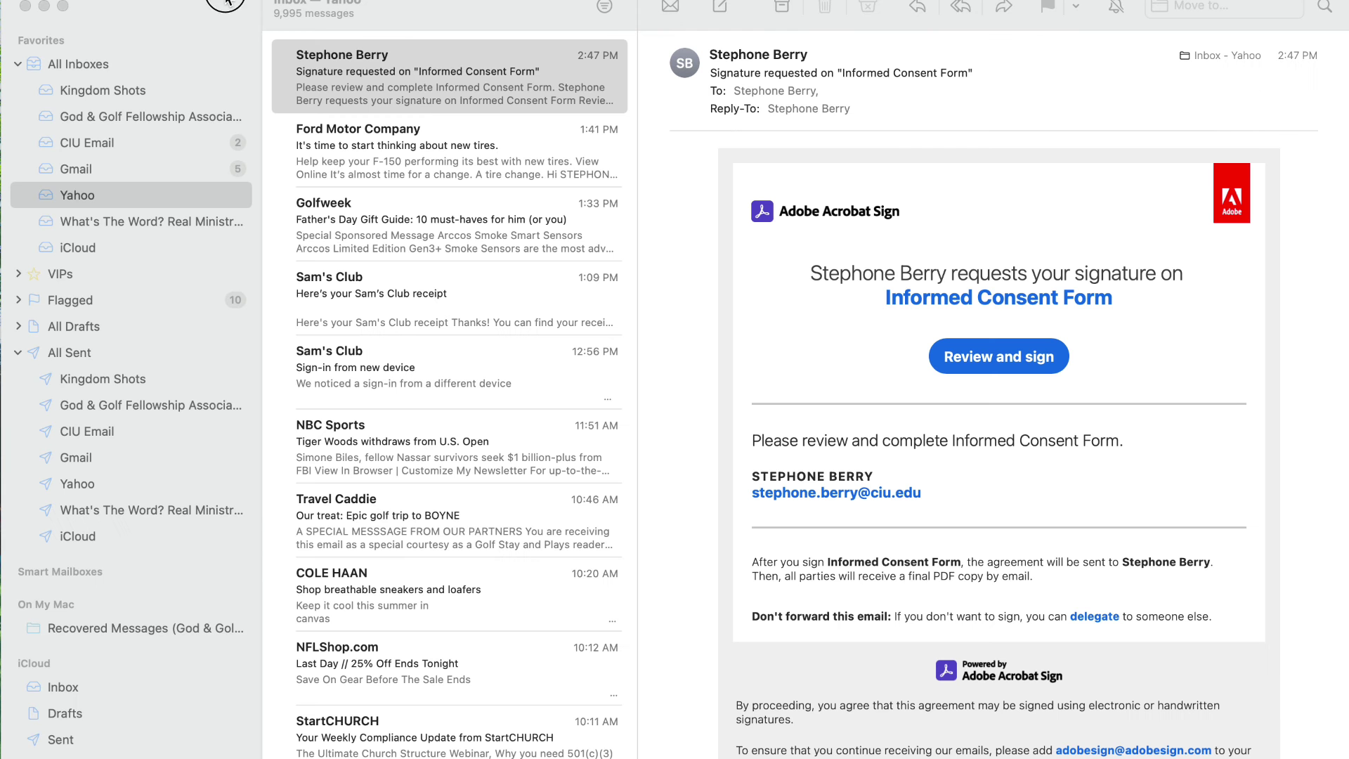
# Step: Back in Mail, read the two 2:54 PM Adobe Sign messages in the CIU Email inbox about the participant's signing and the required signature
pyautogui.click(226, 3)
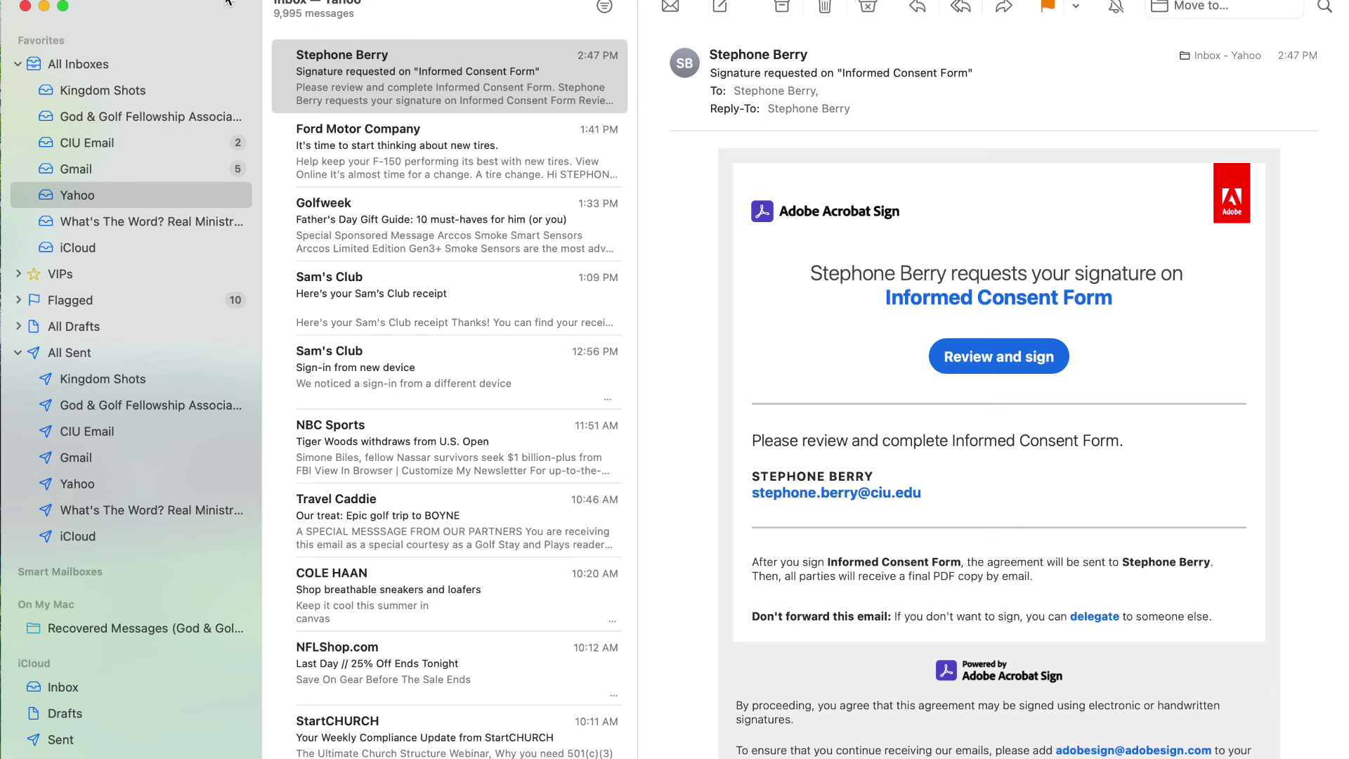
pyautogui.click(131, 153)
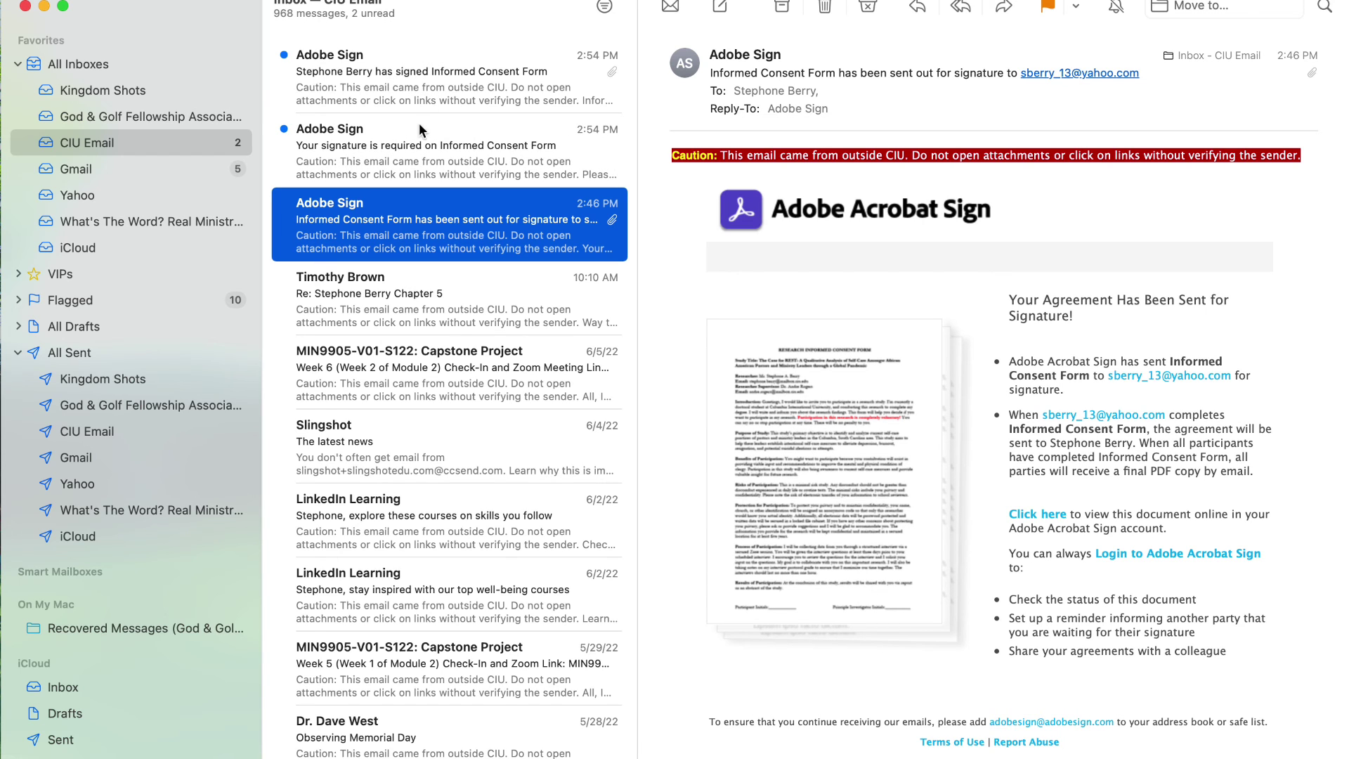
pyautogui.click(413, 146)
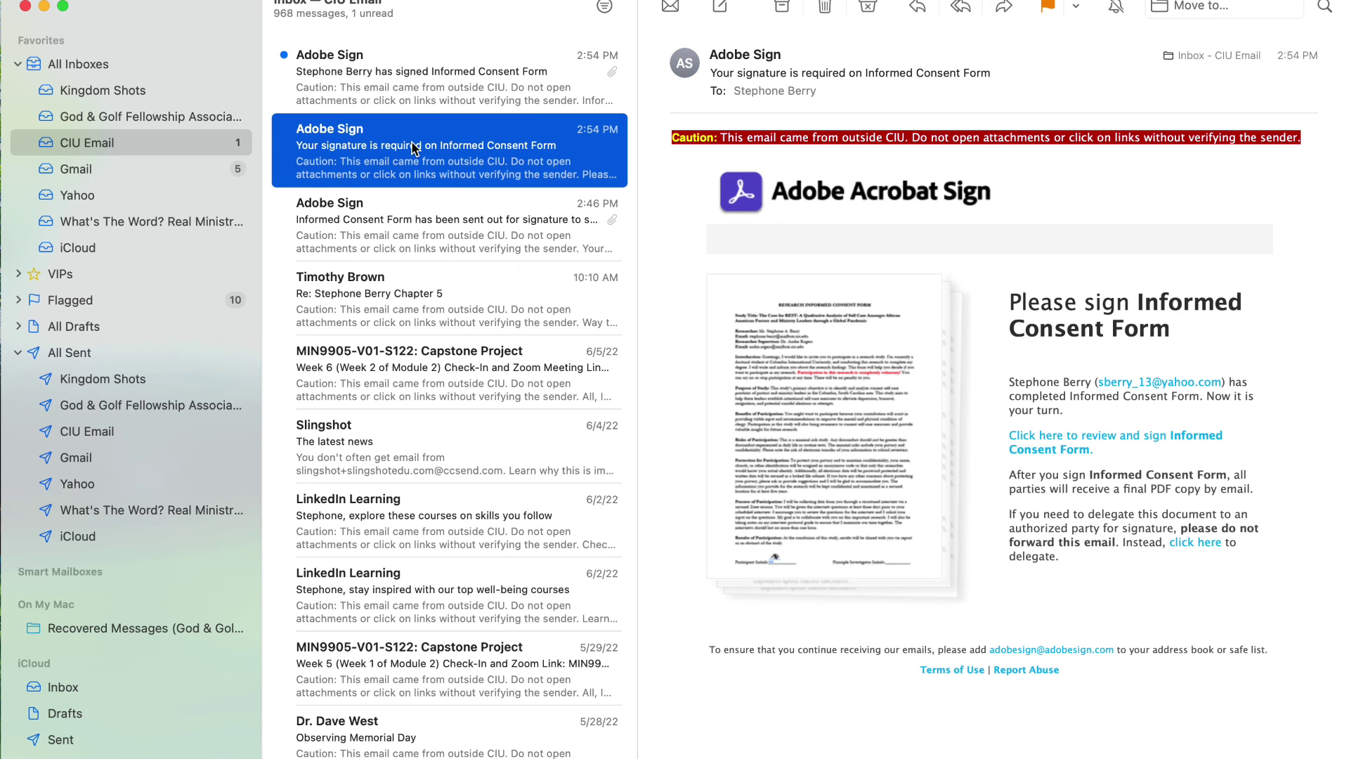
pyautogui.click(407, 78)
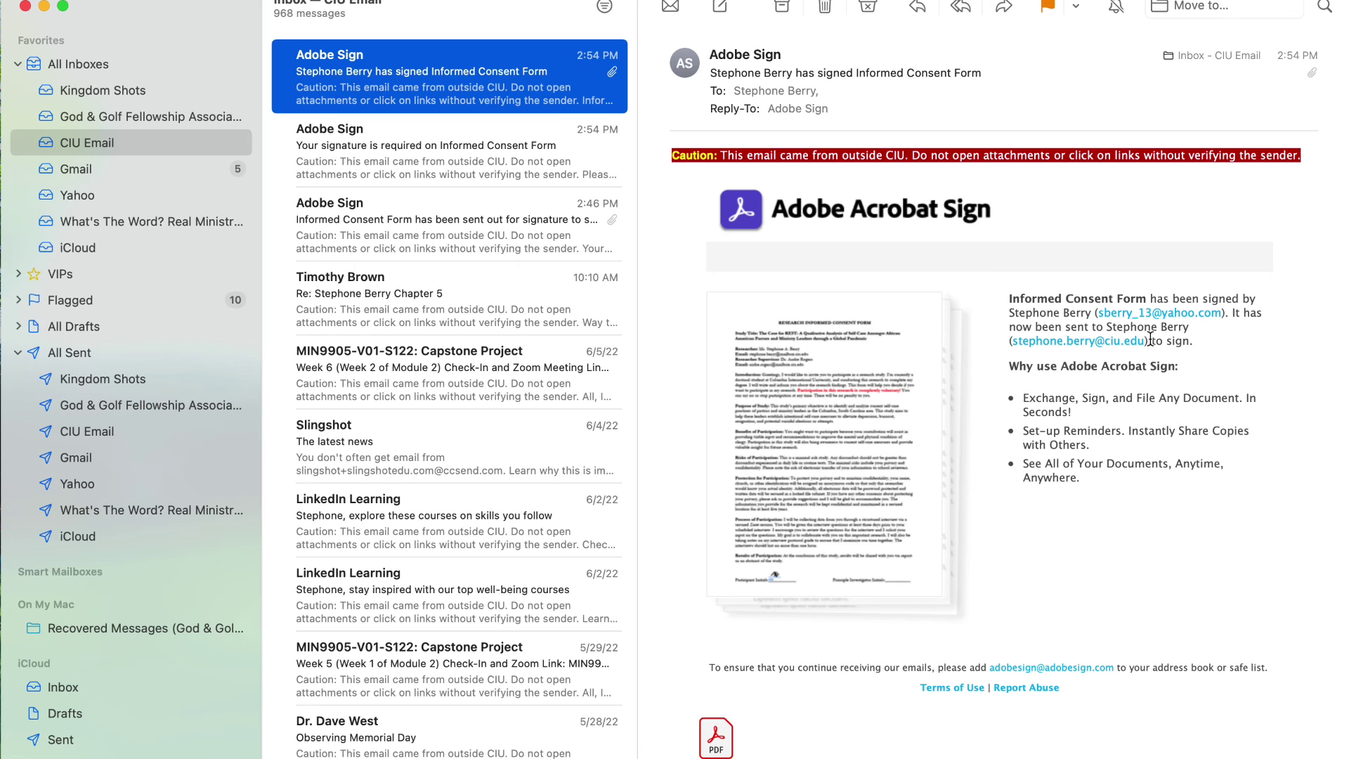
pyautogui.click(421, 149)
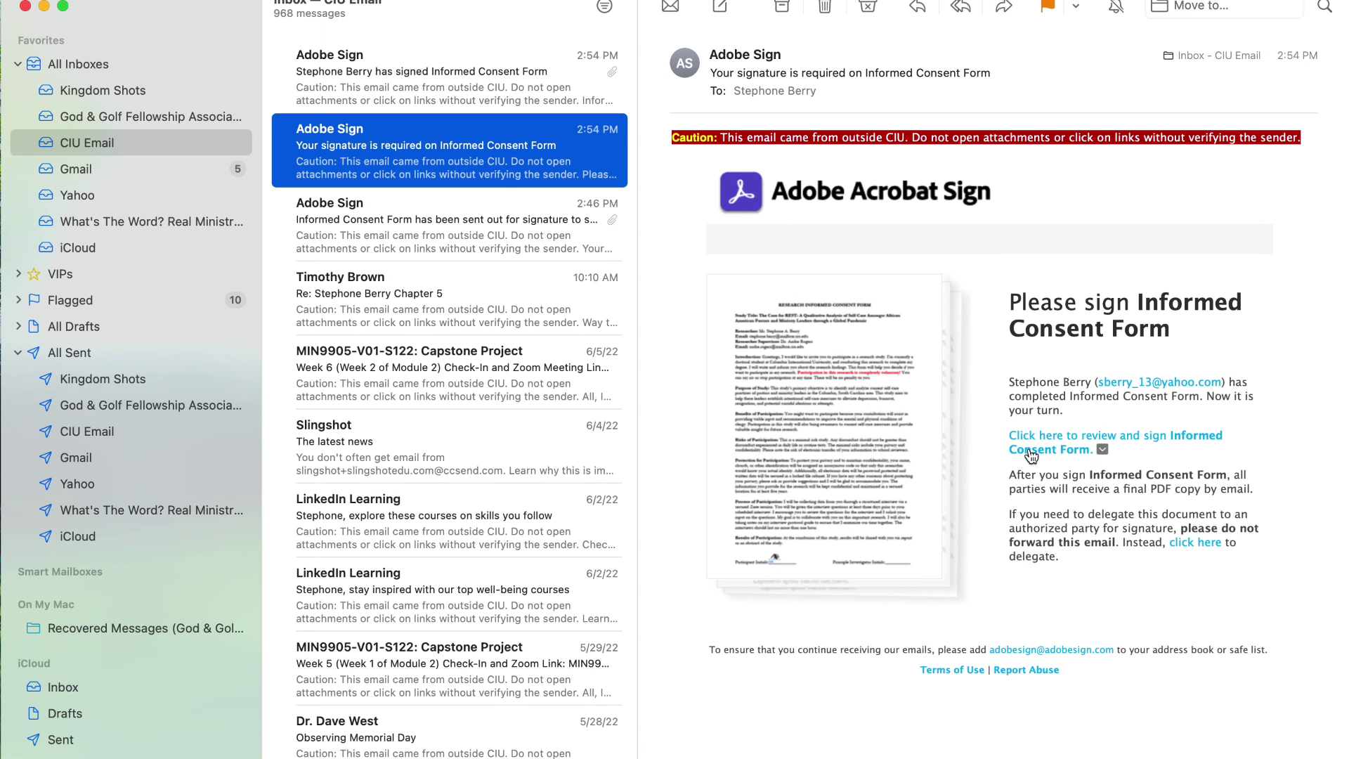
# Step: Open the Informed Consent Form for signing from the request email and insert the Principle Investigator initials on page 1
pyautogui.click(1143, 444)
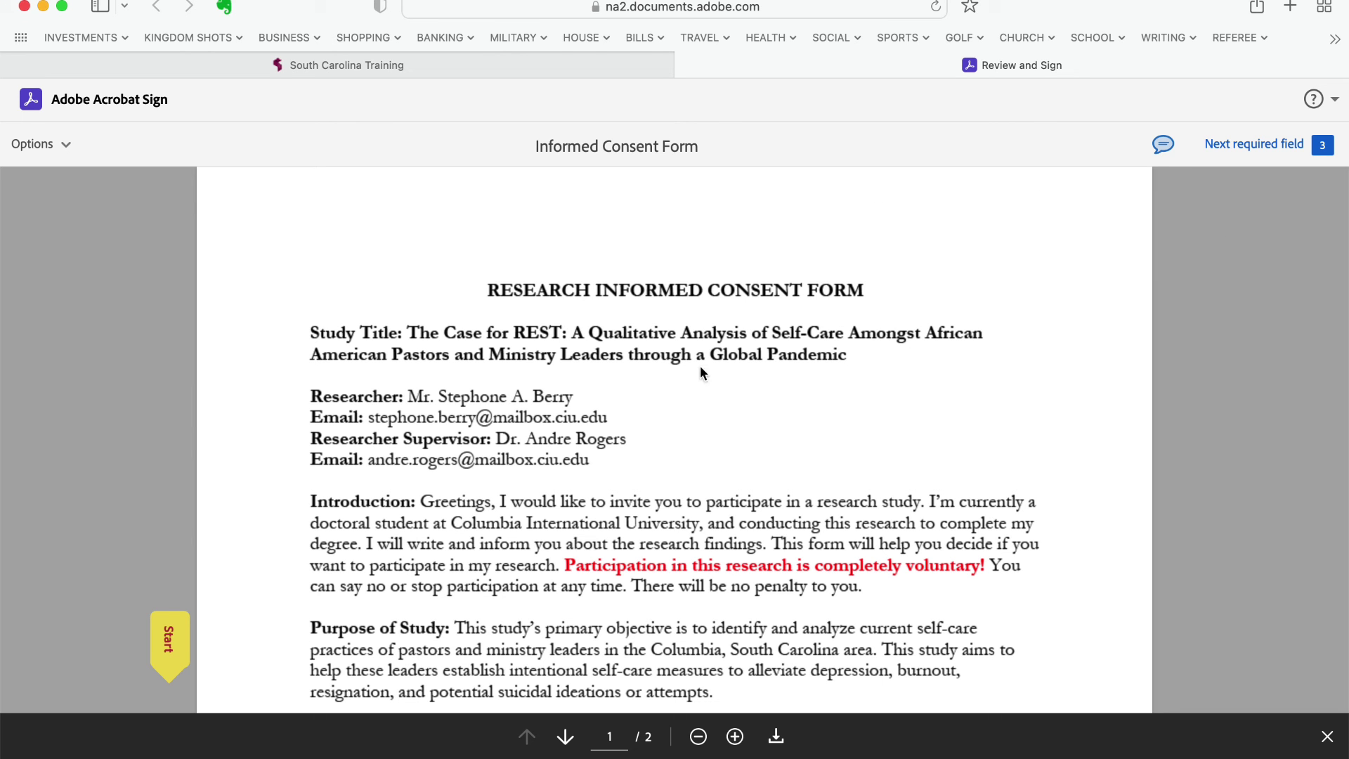
pyautogui.scroll(-15, 673, 431)
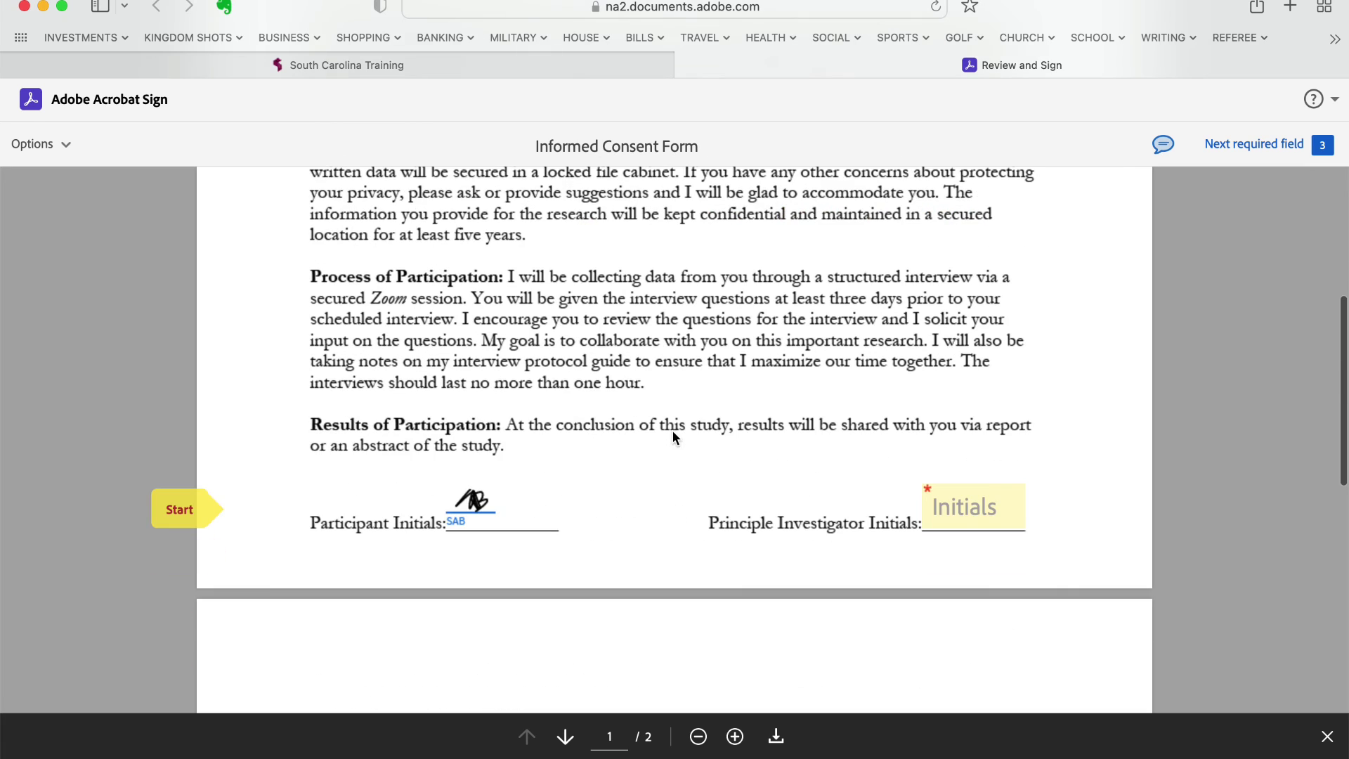
pyautogui.scroll(-2, 673, 431)
pyautogui.click(972, 451)
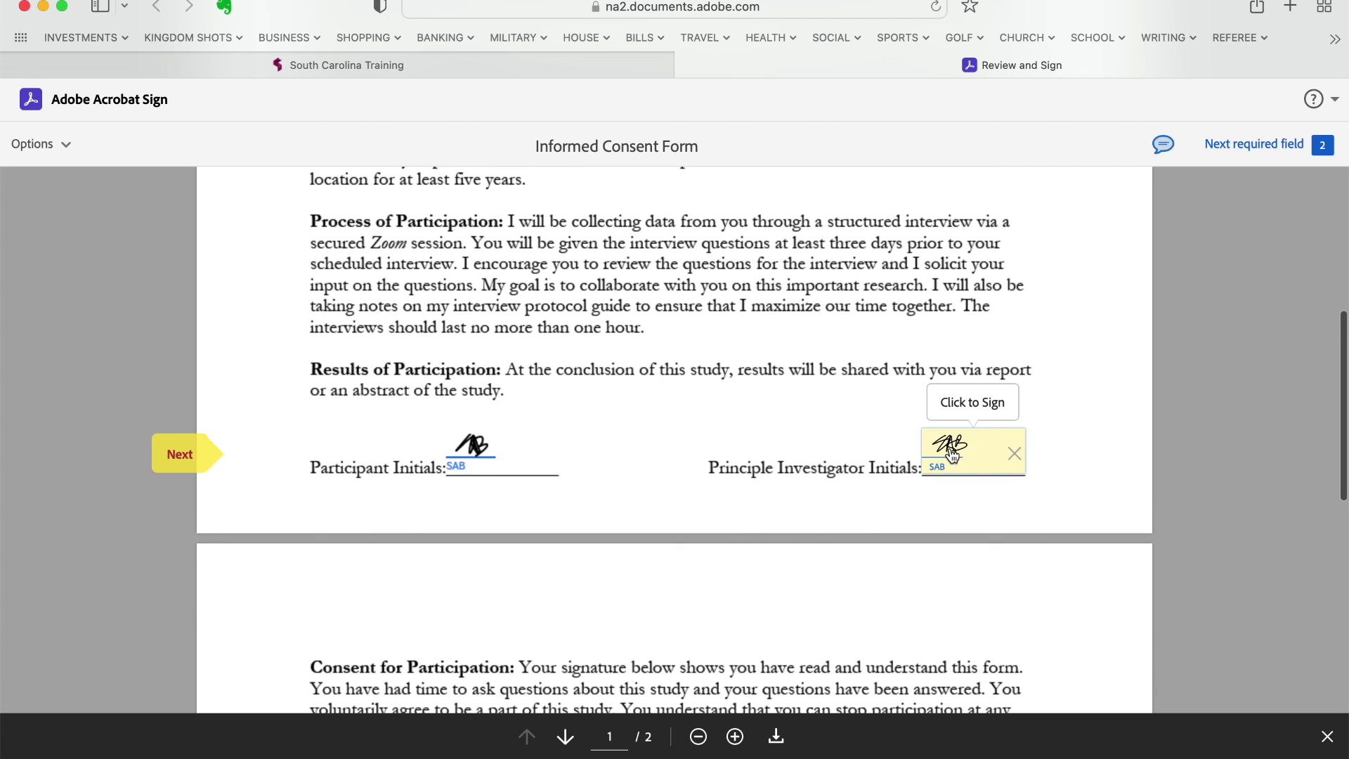
# Step: Insert the Principle Investigator signature on page 2 and the investigator initials at the bottom of that page
pyautogui.scroll(-5, 673, 437)
pyautogui.scroll(4, 673, 437)
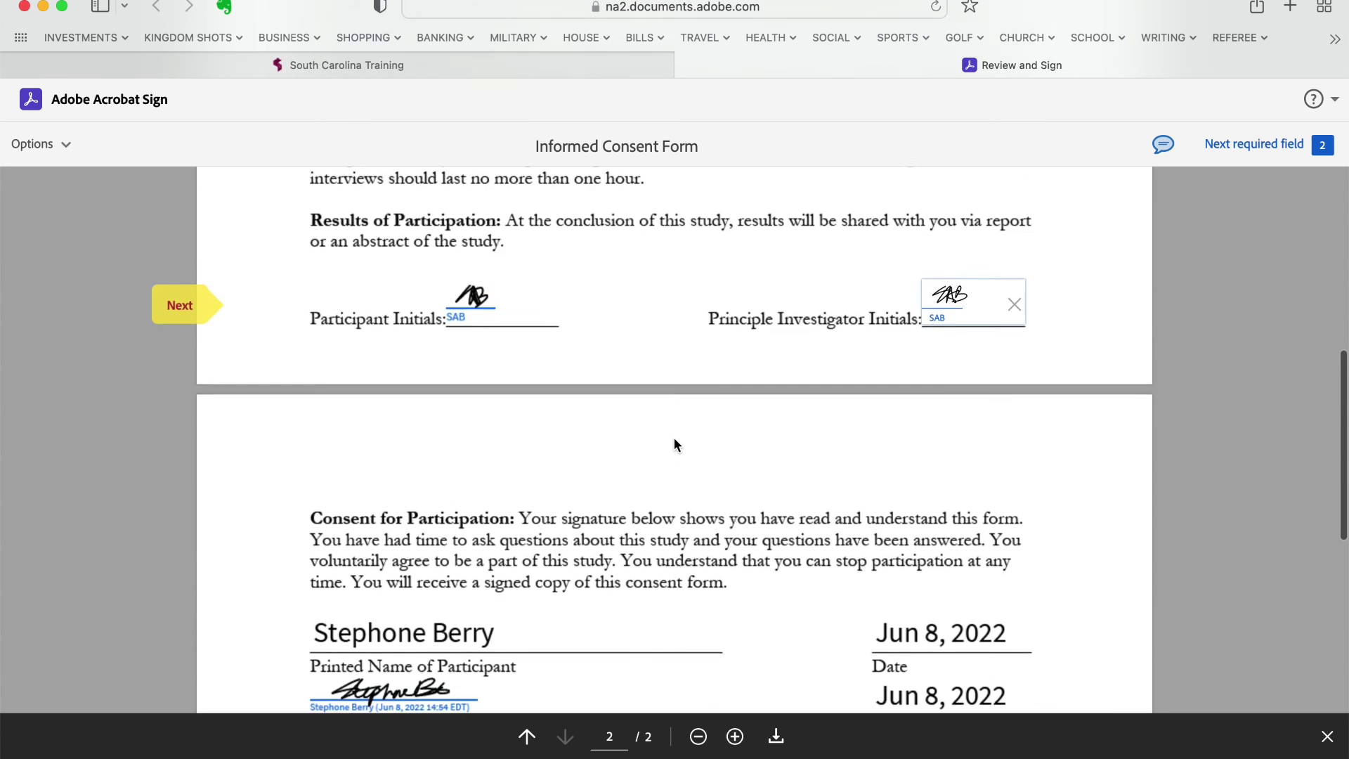
pyautogui.scroll(-10, 914, 443)
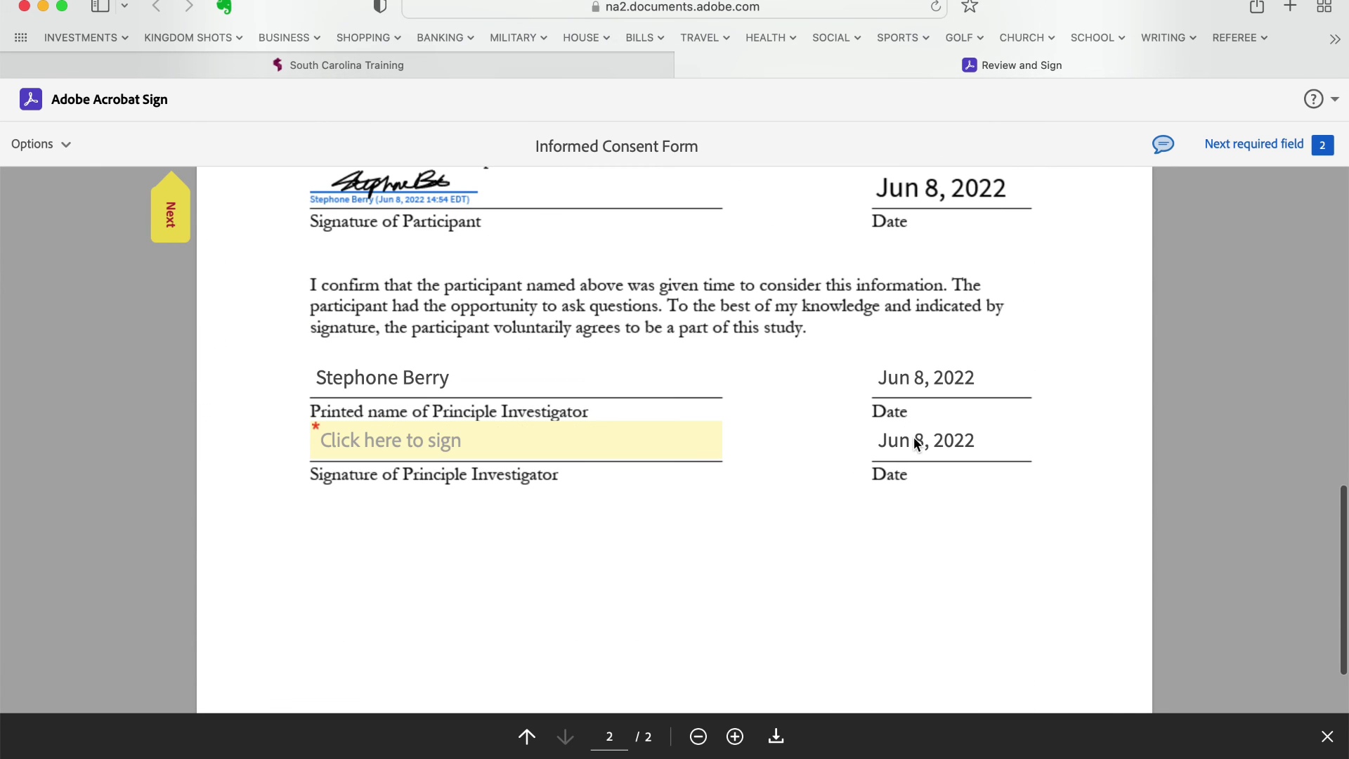
pyautogui.click(392, 440)
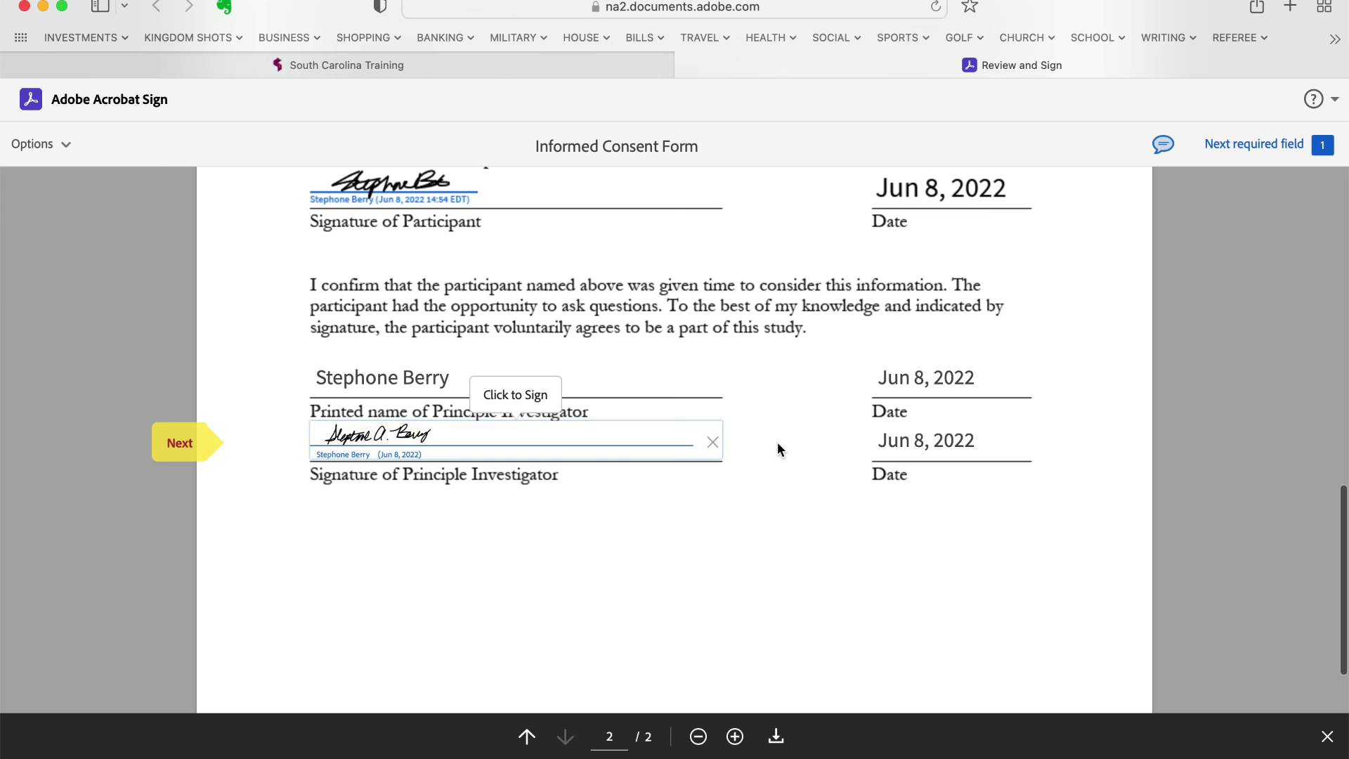
pyautogui.scroll(-2, 777, 442)
pyautogui.scroll(-2, 778, 444)
pyautogui.scroll(-3, 777, 449)
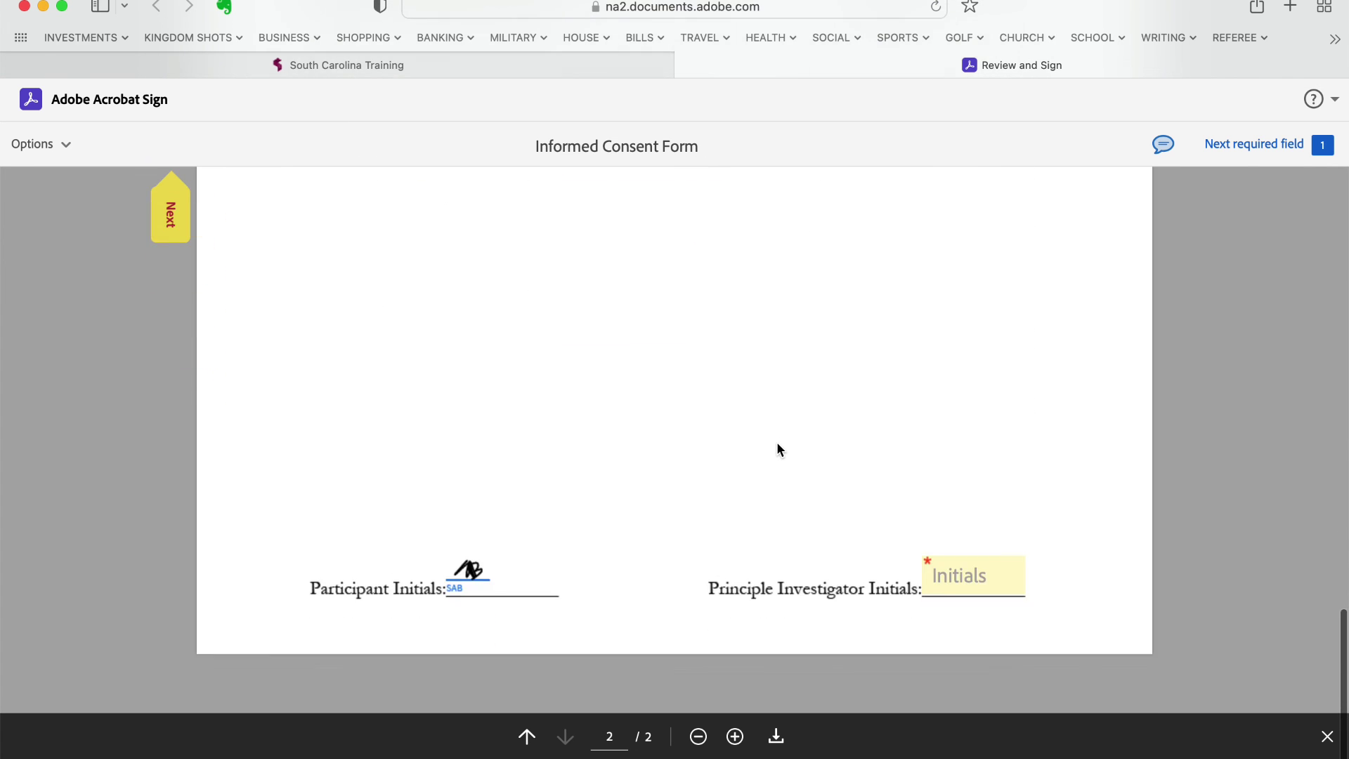
pyautogui.click(973, 577)
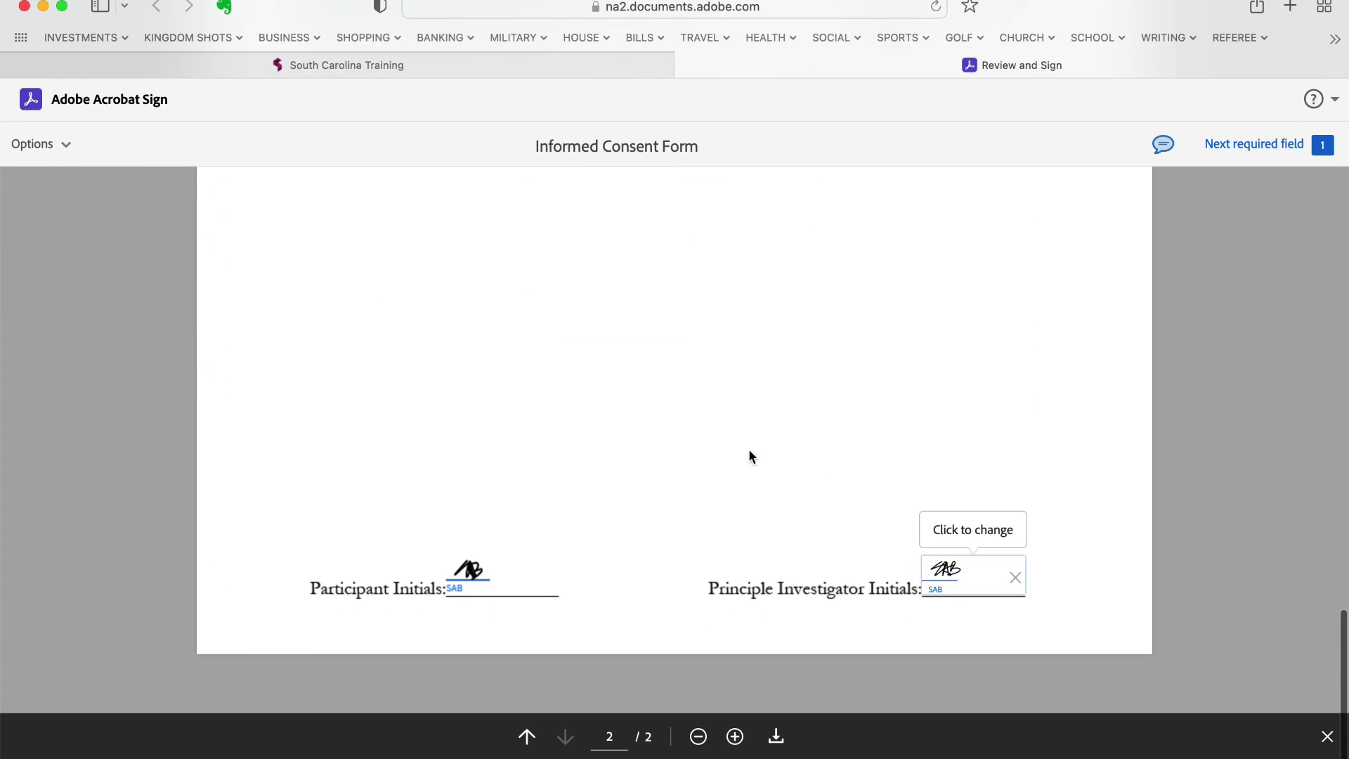
# Step: Review the initials, names, signatures and dates on both pages and submit the signed Informed Consent Form
pyautogui.scroll(2, 749, 457)
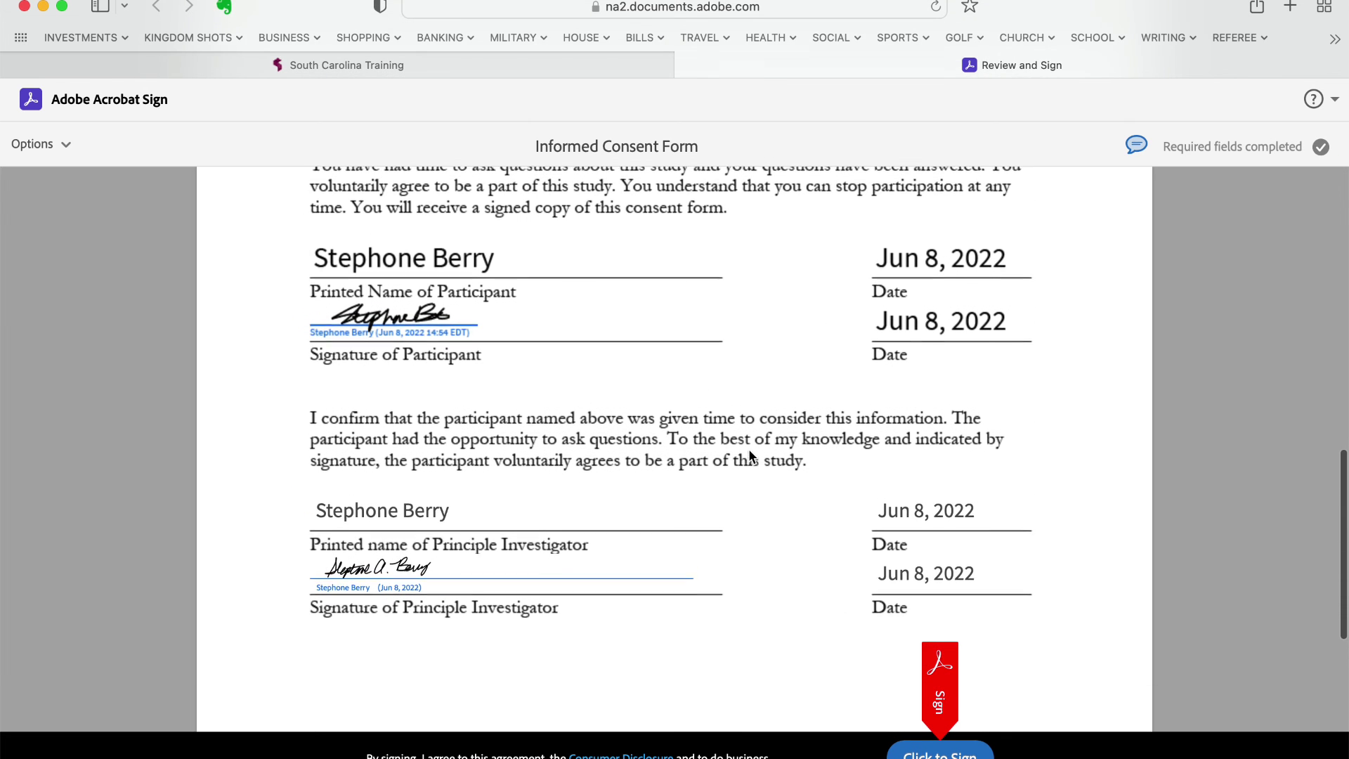
pyautogui.scroll(2, 510, 388)
pyautogui.scroll(10, 510, 390)
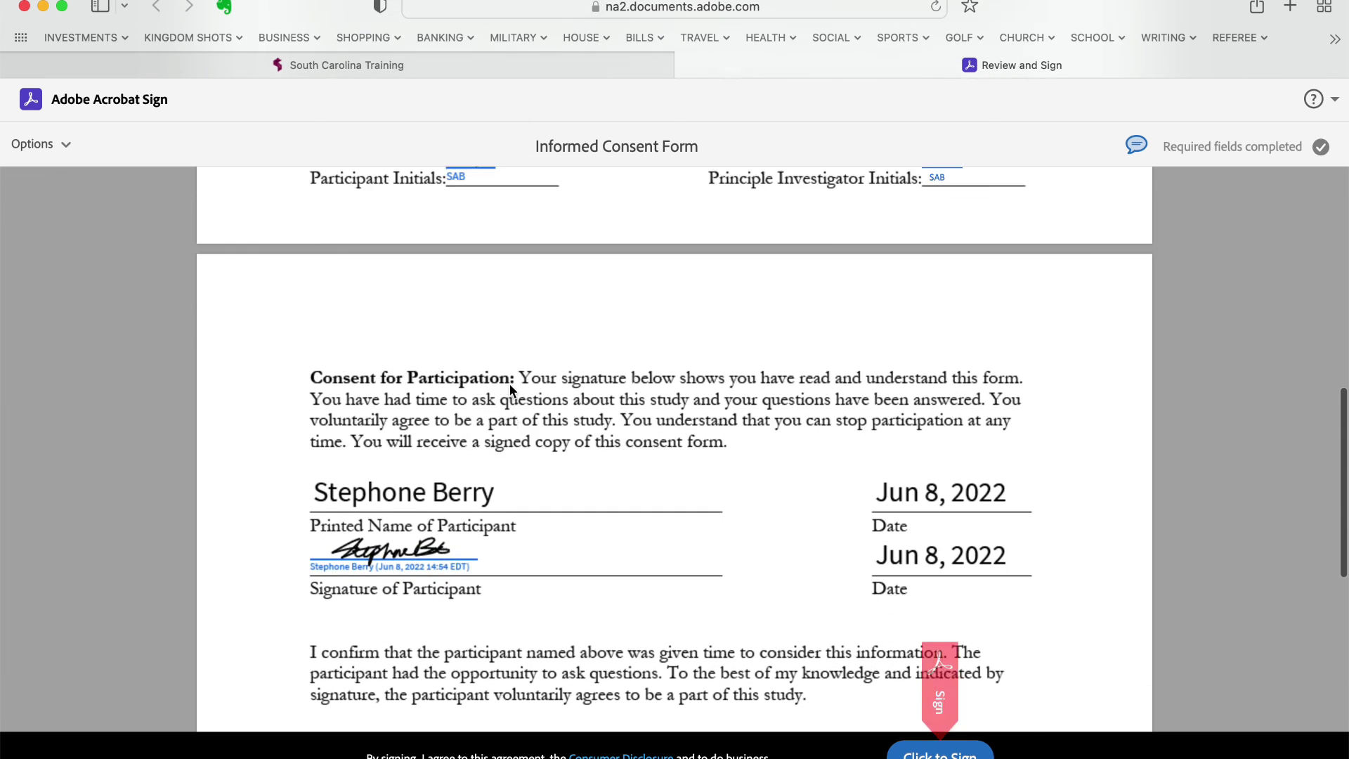
pyautogui.scroll(-5, 508, 384)
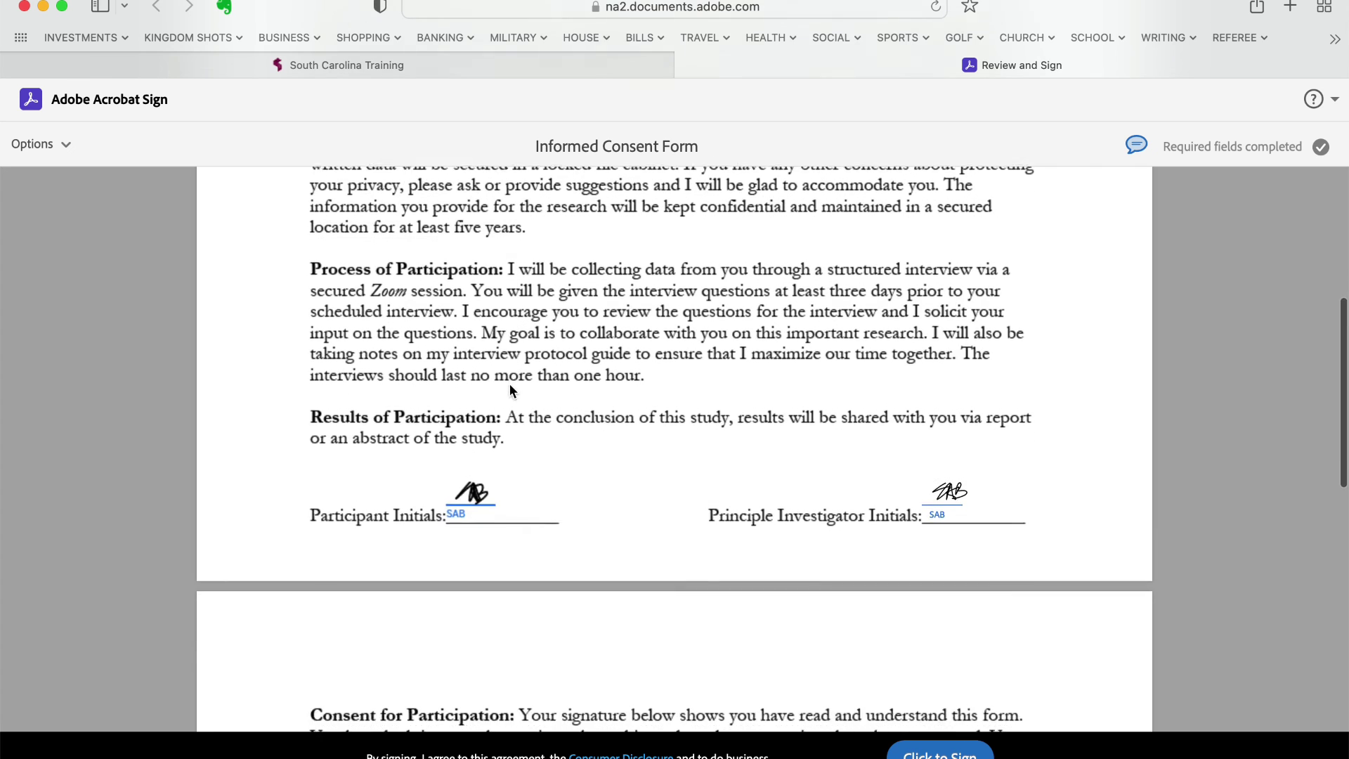
pyautogui.scroll(-5, 674, 360)
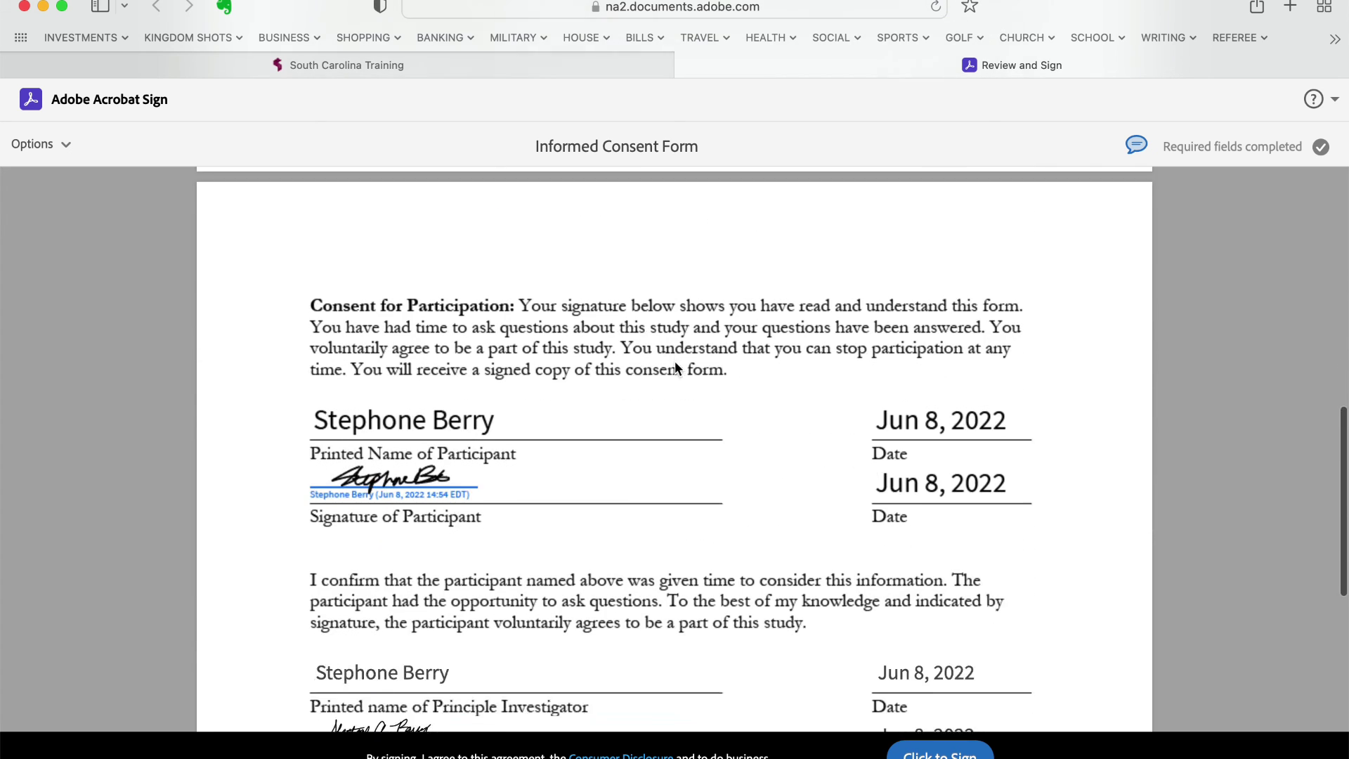
pyautogui.scroll(-3, 615, 419)
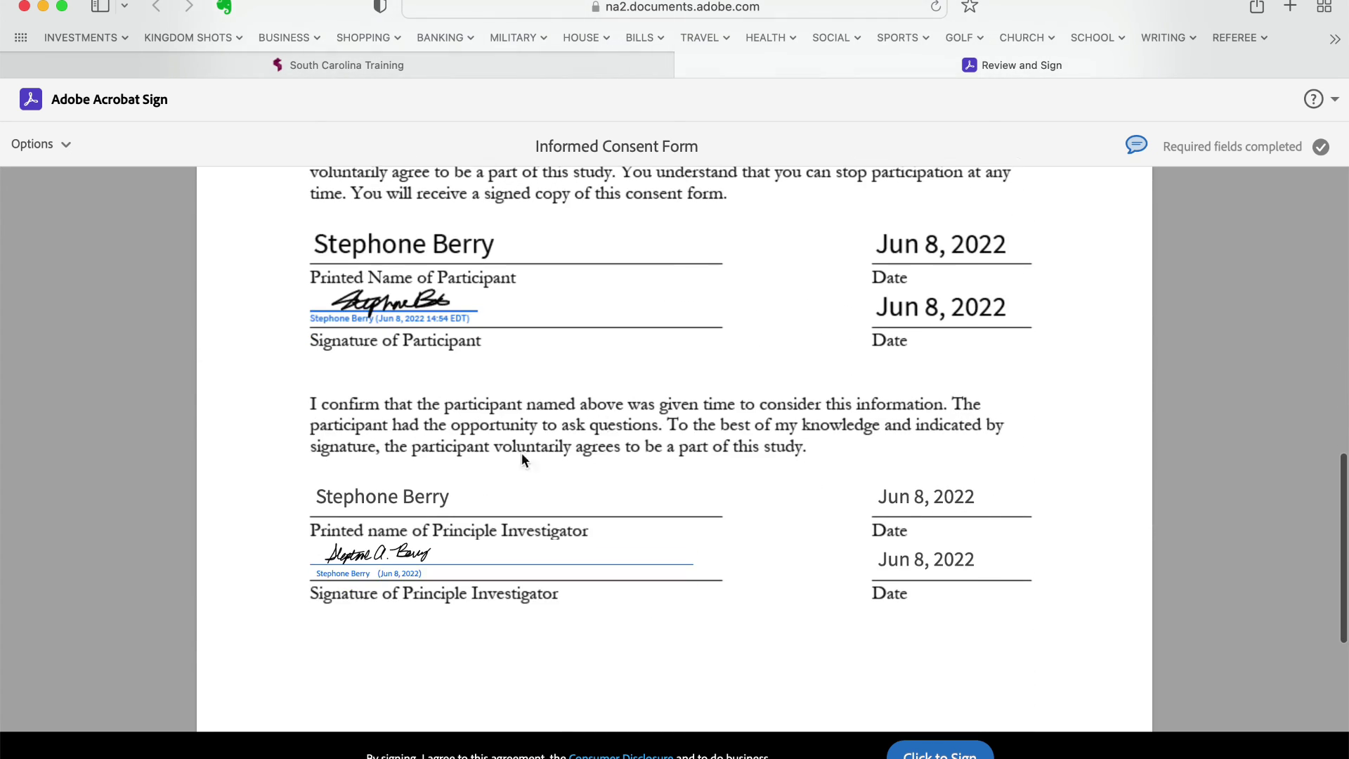
pyautogui.scroll(-10, 737, 534)
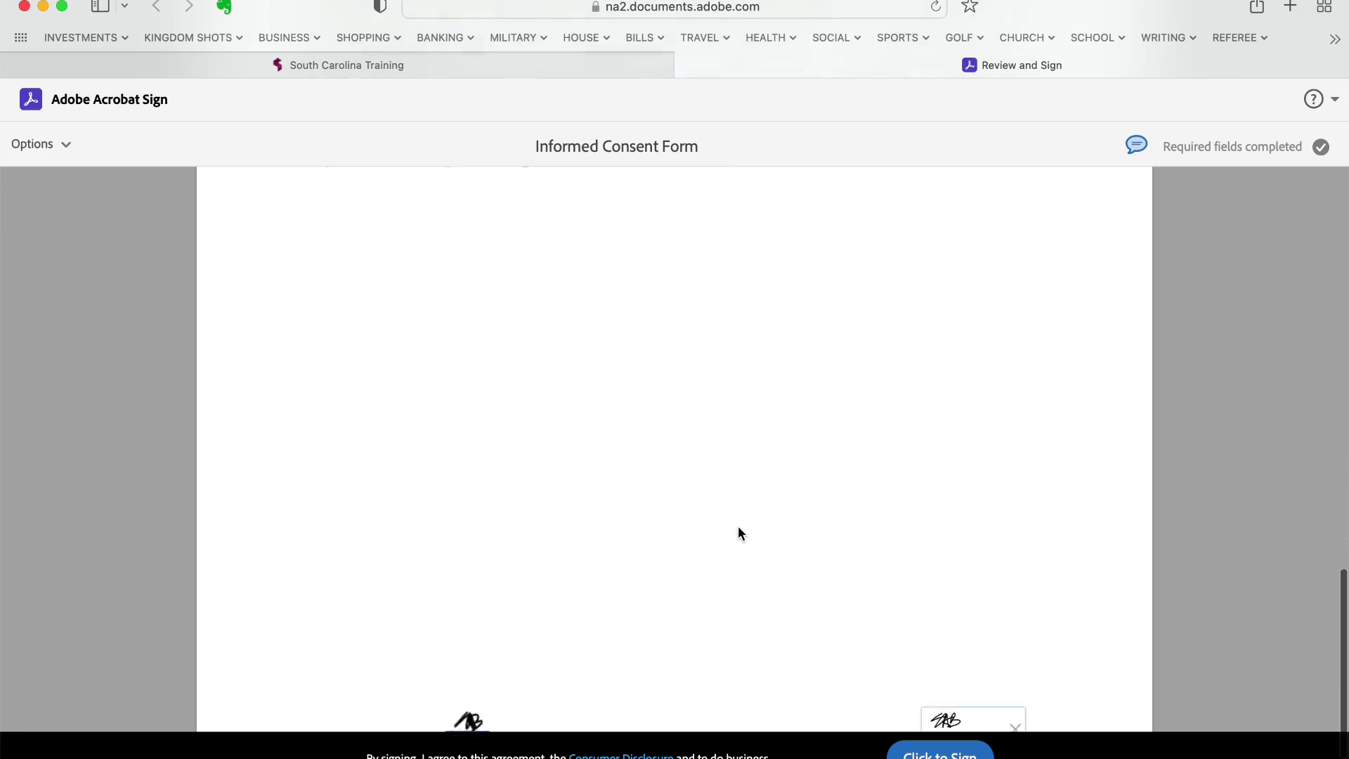
pyautogui.scroll(20, 738, 534)
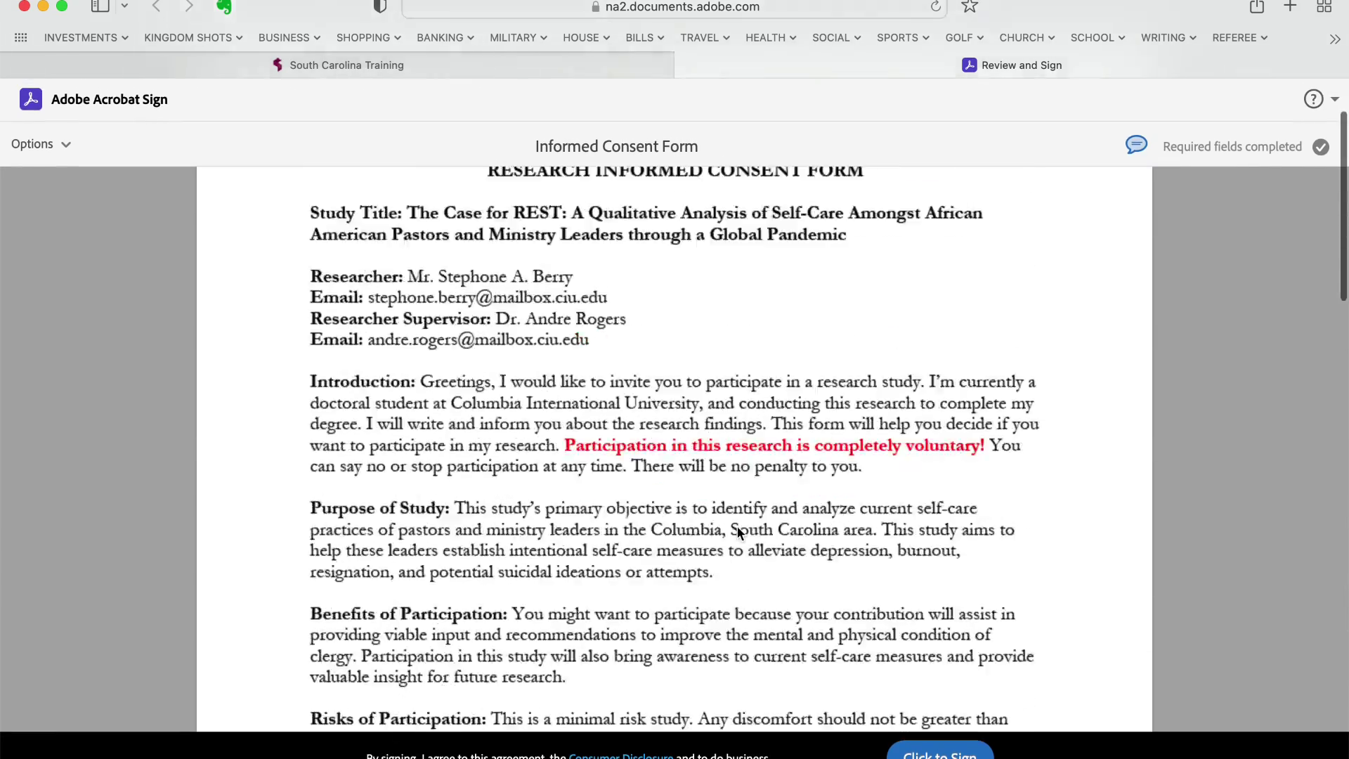
pyautogui.scroll(-20, 736, 525)
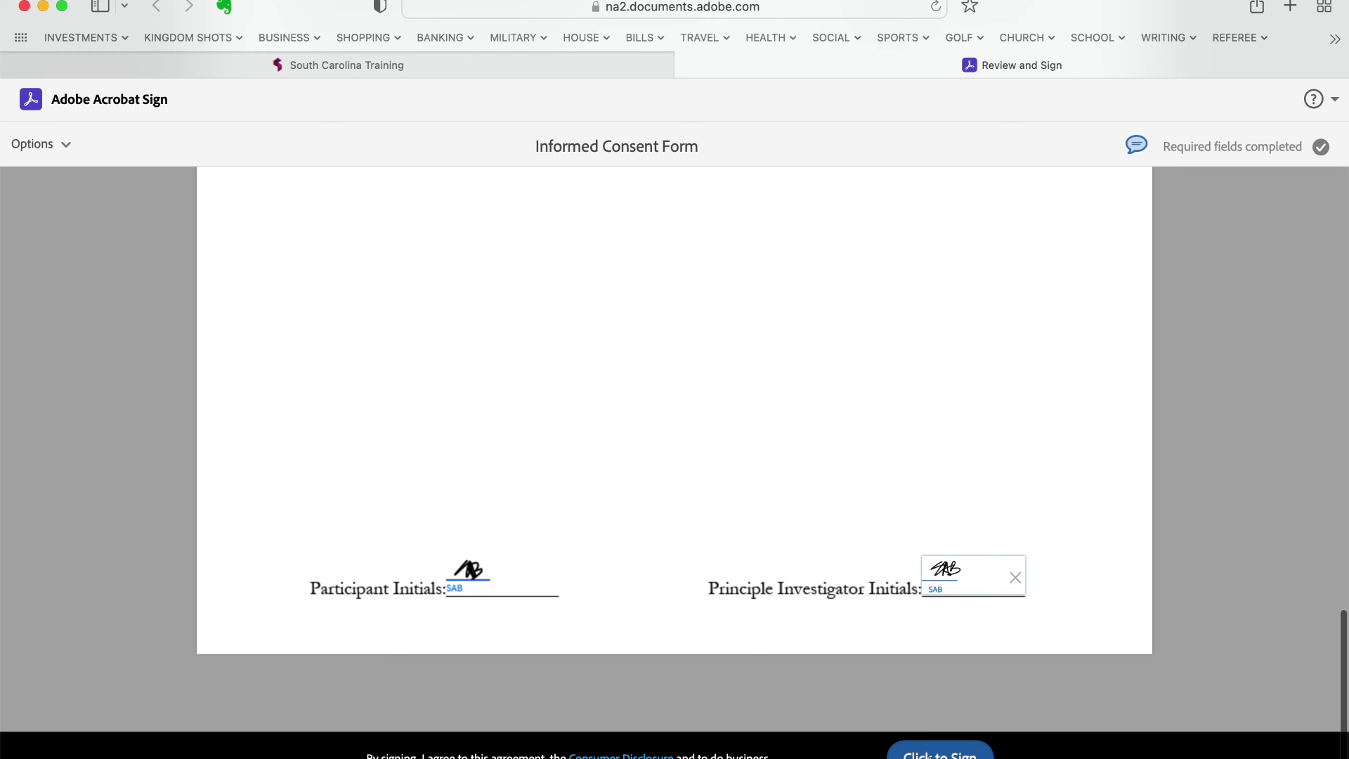
pyautogui.click(931, 755)
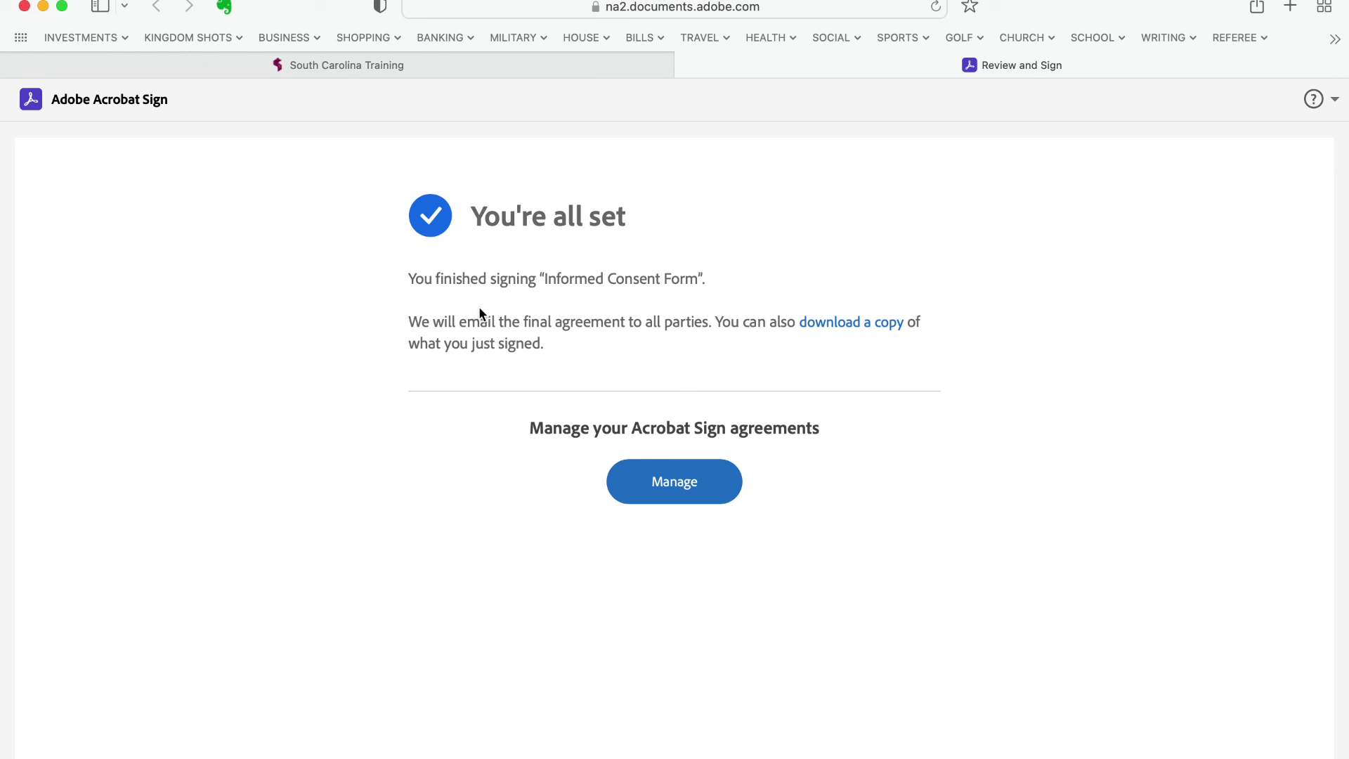
# Step: Go to the Acrobat Sign agreement management and sign in with the saved account email and password
pyautogui.click(675, 479)
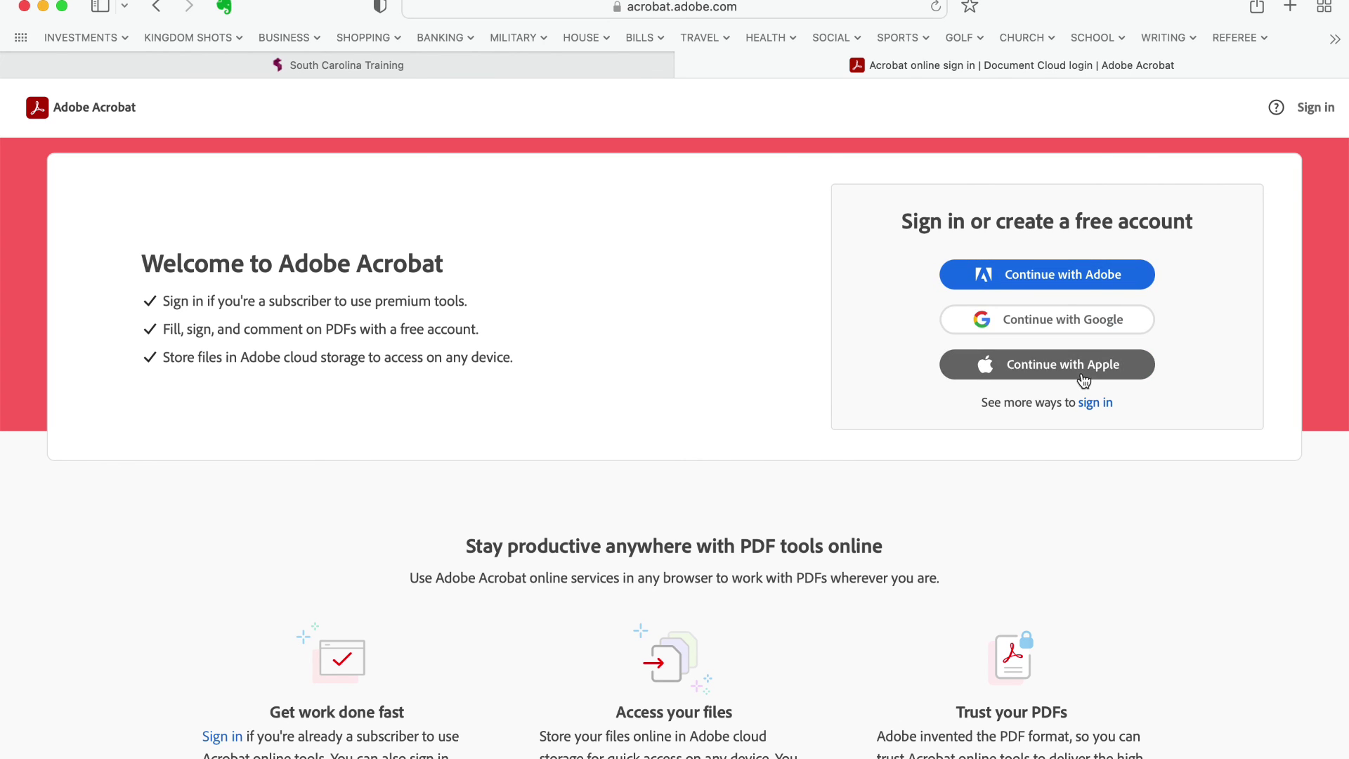
pyautogui.click(1314, 107)
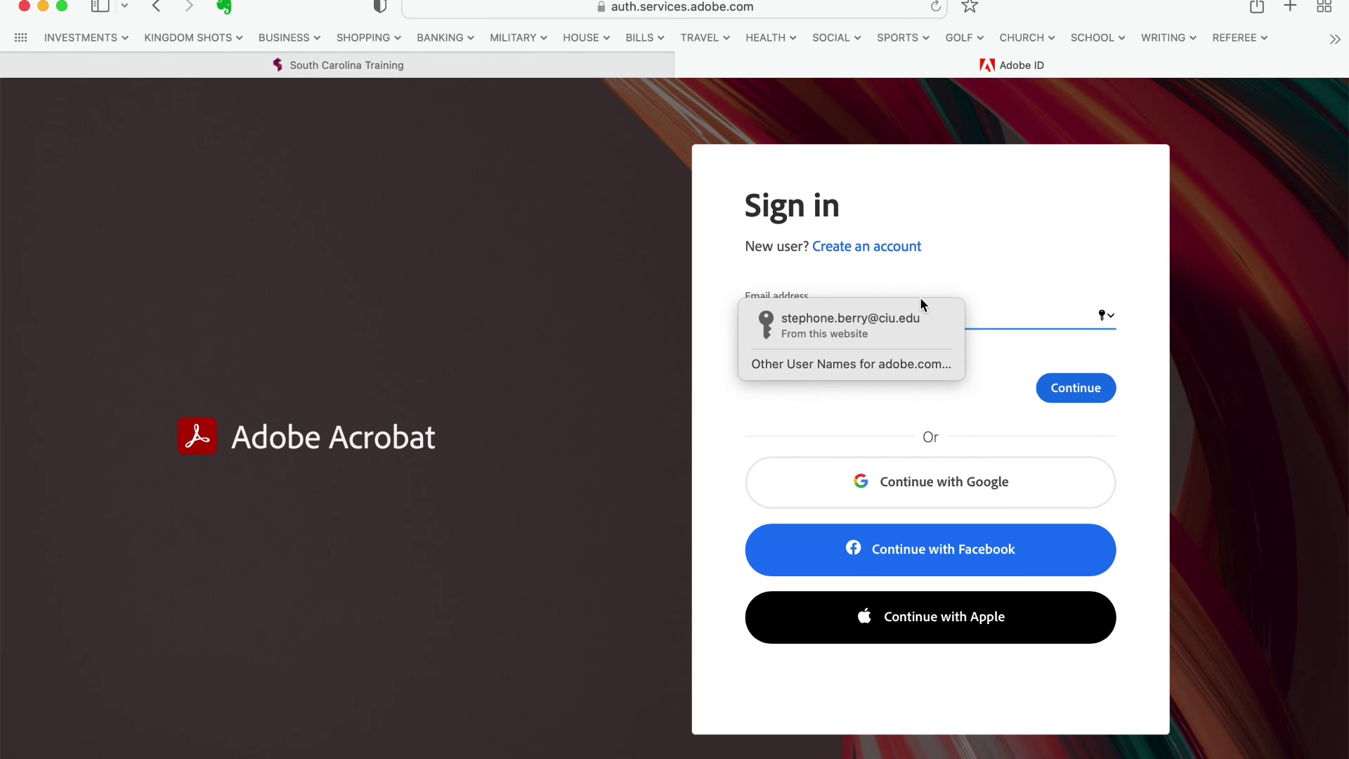
pyautogui.click(911, 320)
pyautogui.click(1068, 388)
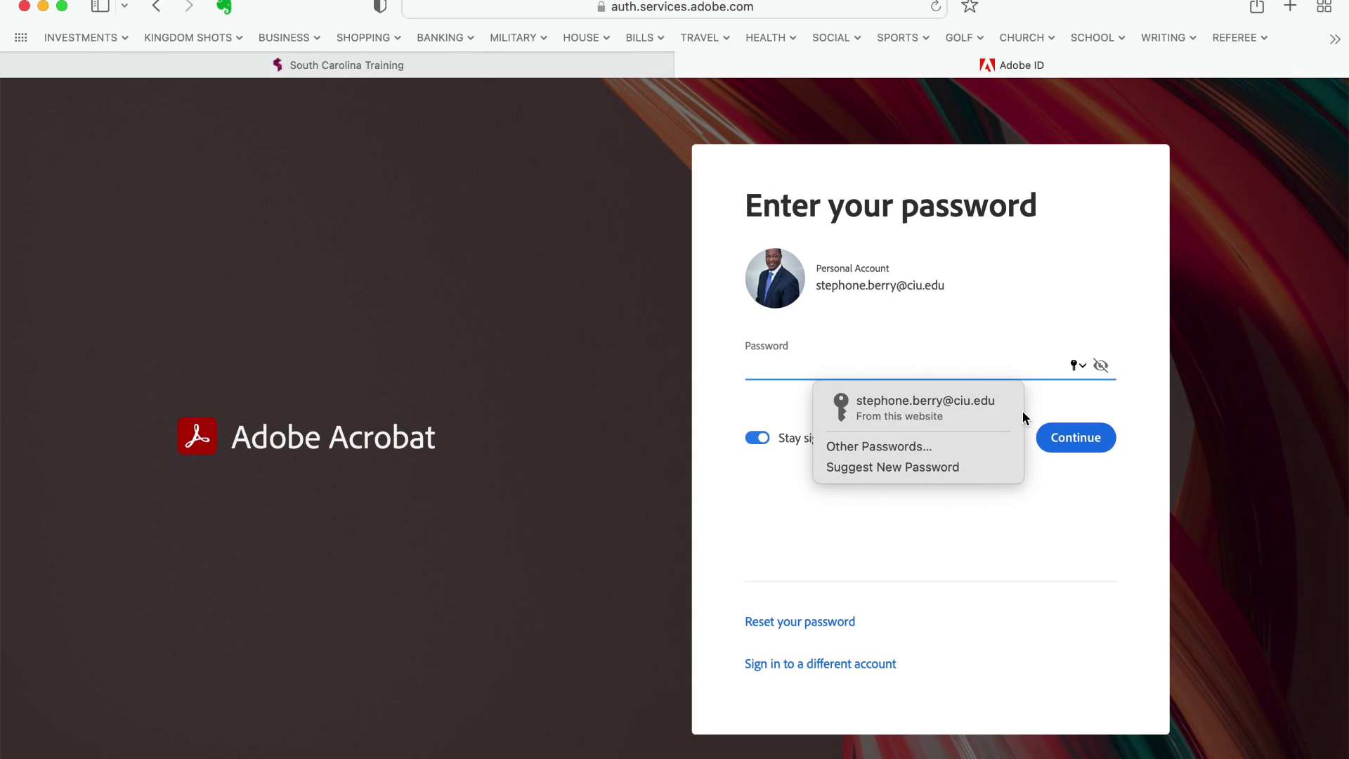
pyautogui.click(1006, 414)
pyautogui.click(1056, 448)
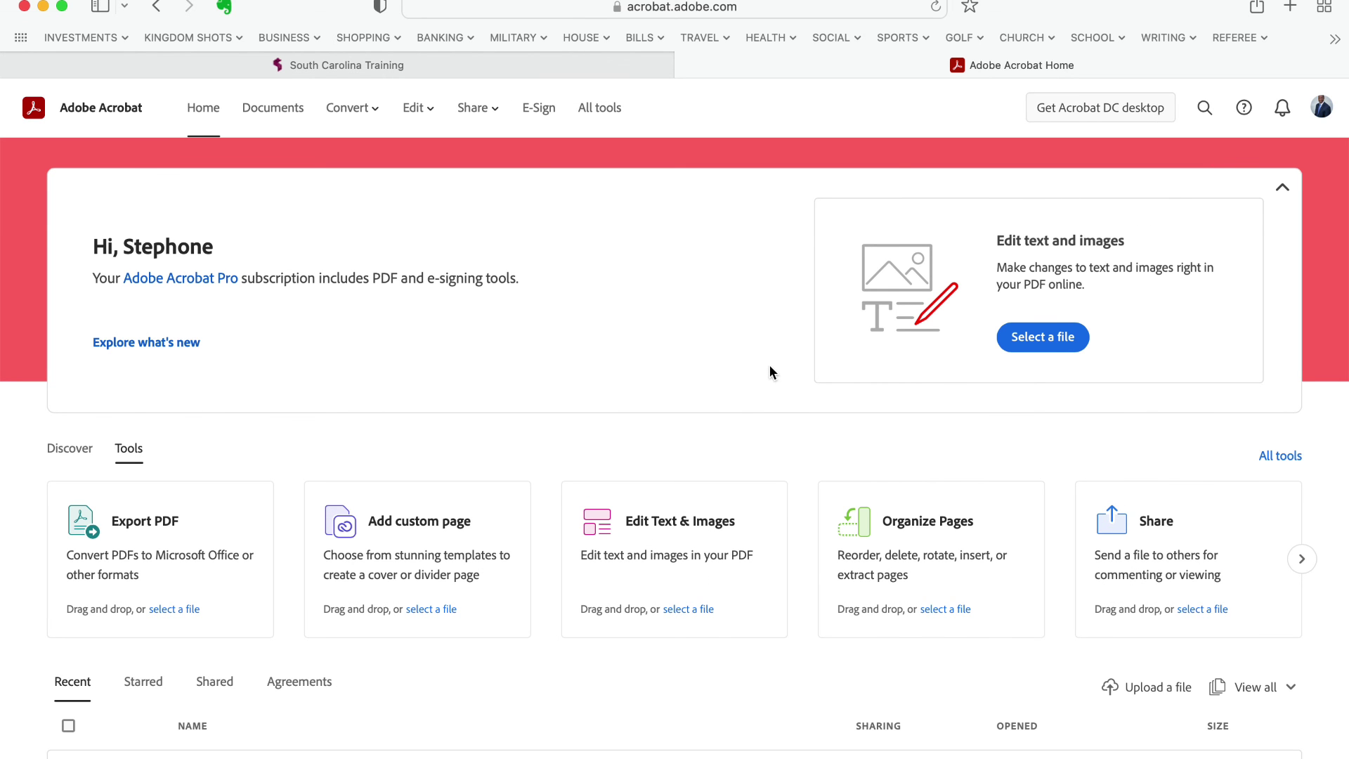
# Step: Show the All agreements list in the Adobe Acrobat documents area
pyautogui.scroll(-5, 769, 371)
pyautogui.scroll(5, 394, 199)
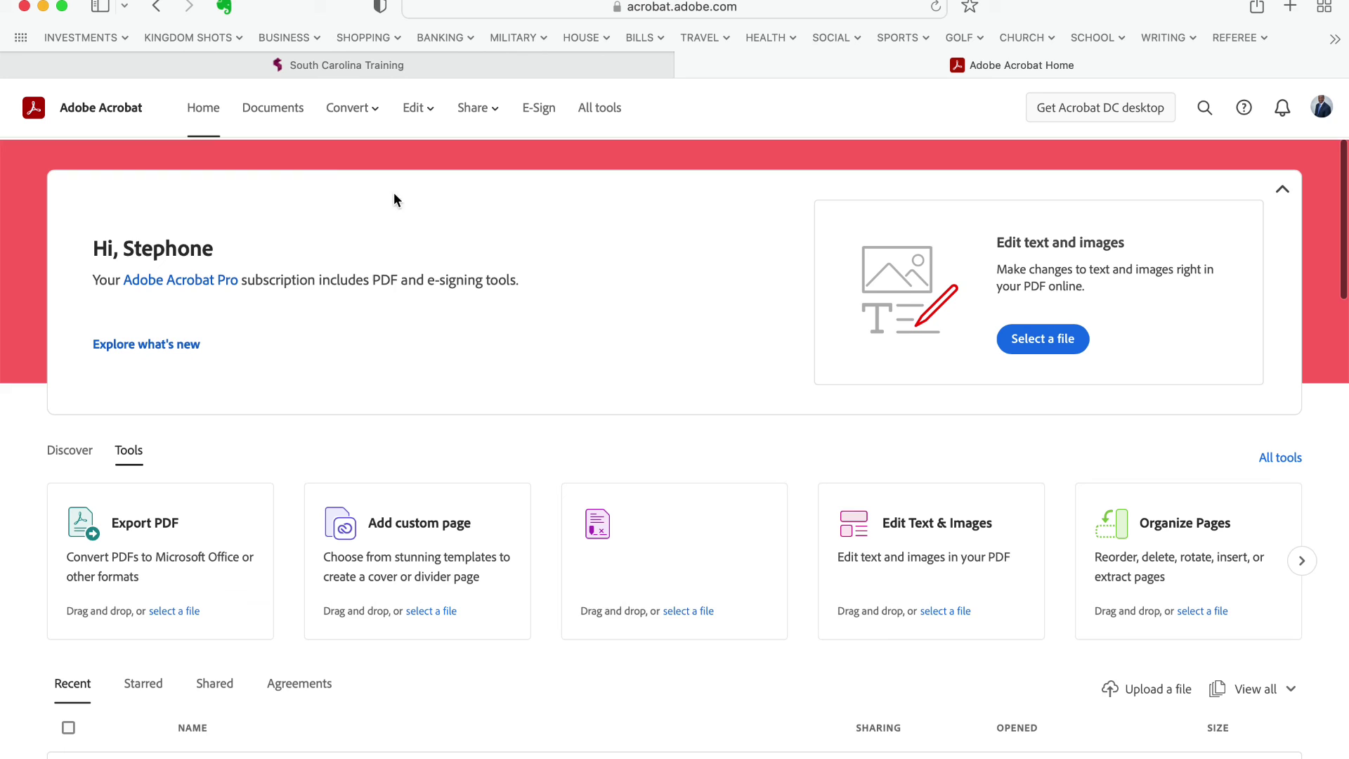
pyautogui.click(279, 102)
pyautogui.click(463, 108)
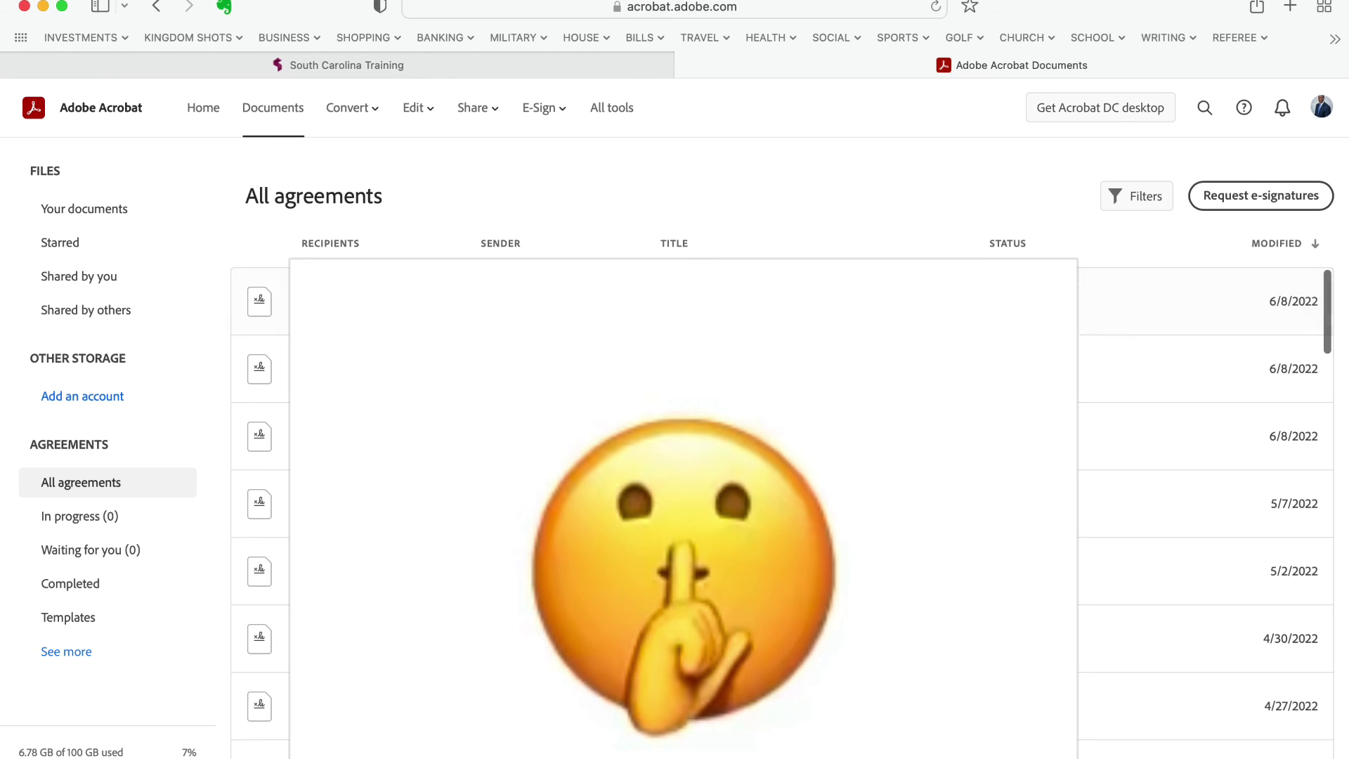
# Step: Look through the list of all agreements, examining the older entries and their modification dates
pyautogui.scroll(-10, 492, 421)
pyautogui.scroll(-5, 782, 513)
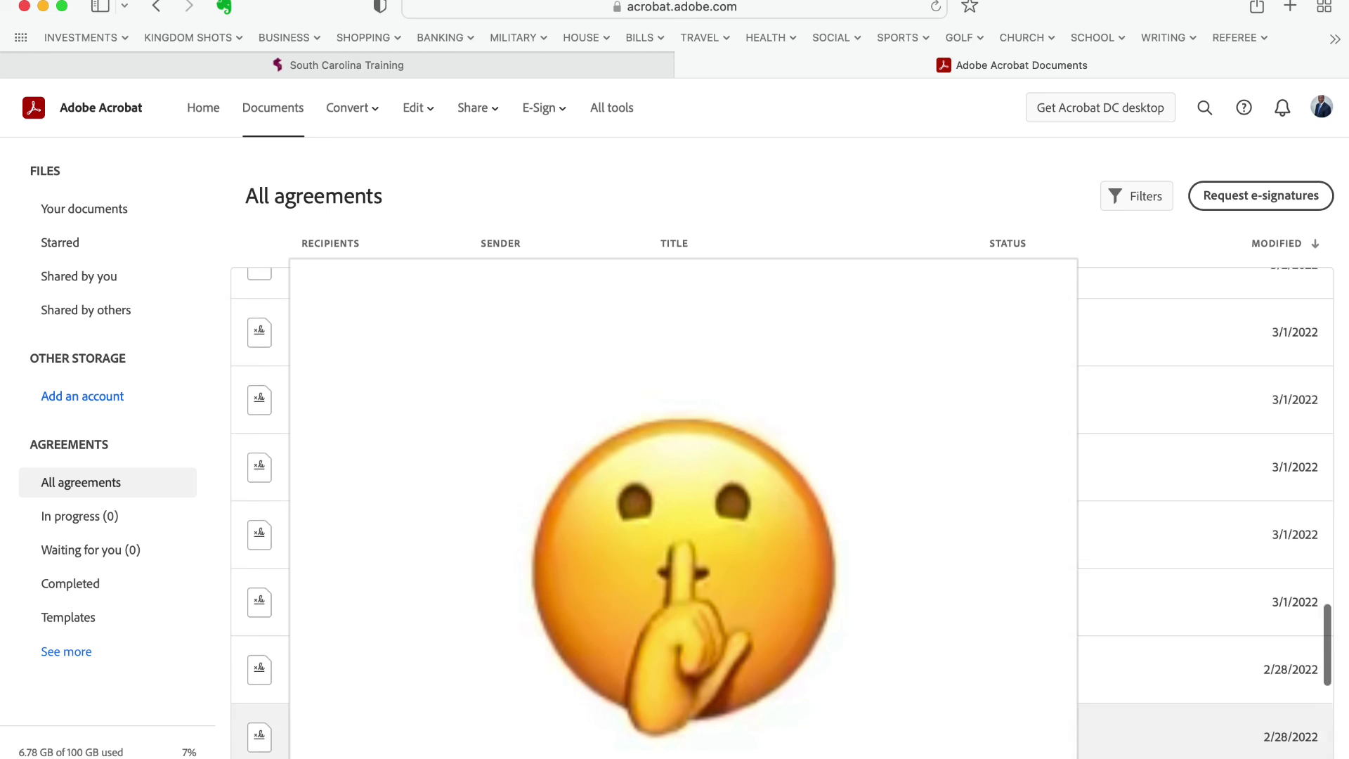
pyautogui.scroll(10, 782, 512)
pyautogui.scroll(-15, 782, 513)
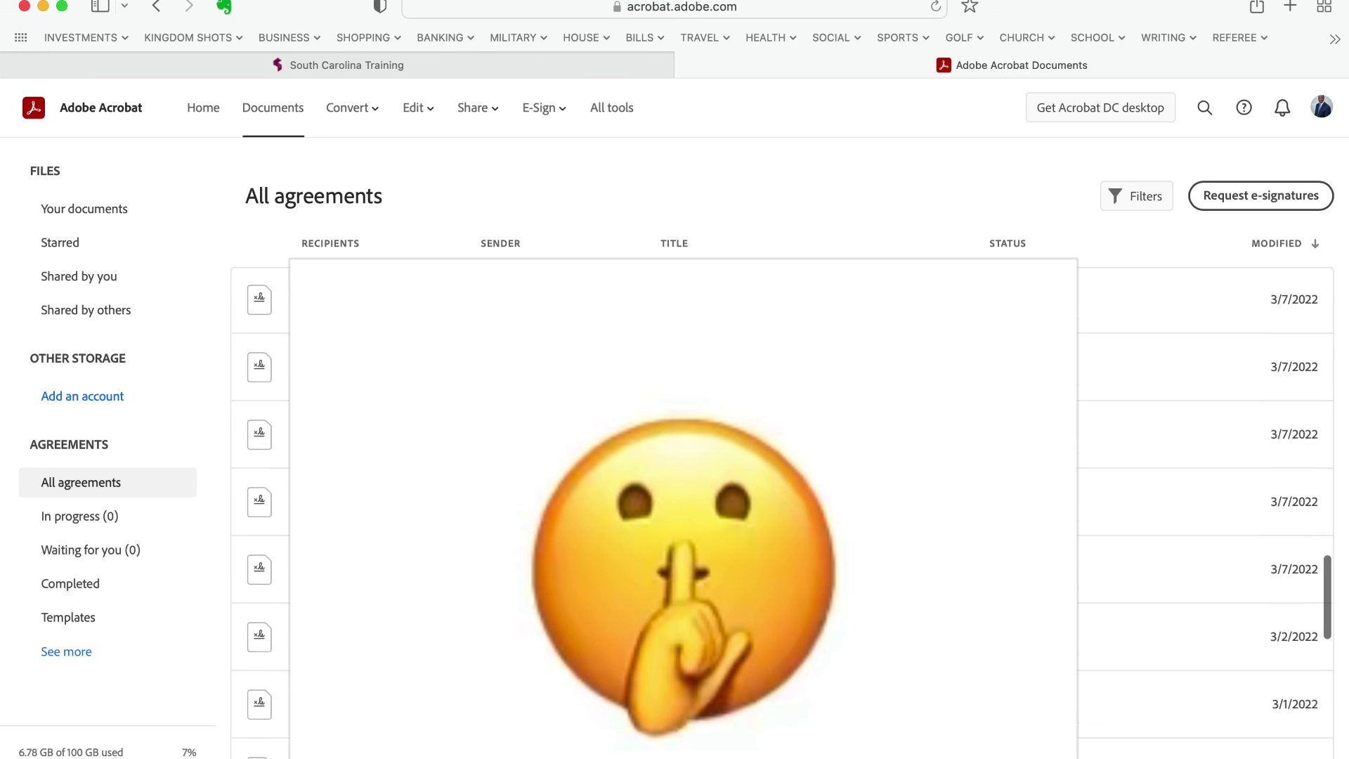
pyautogui.scroll(8, 782, 513)
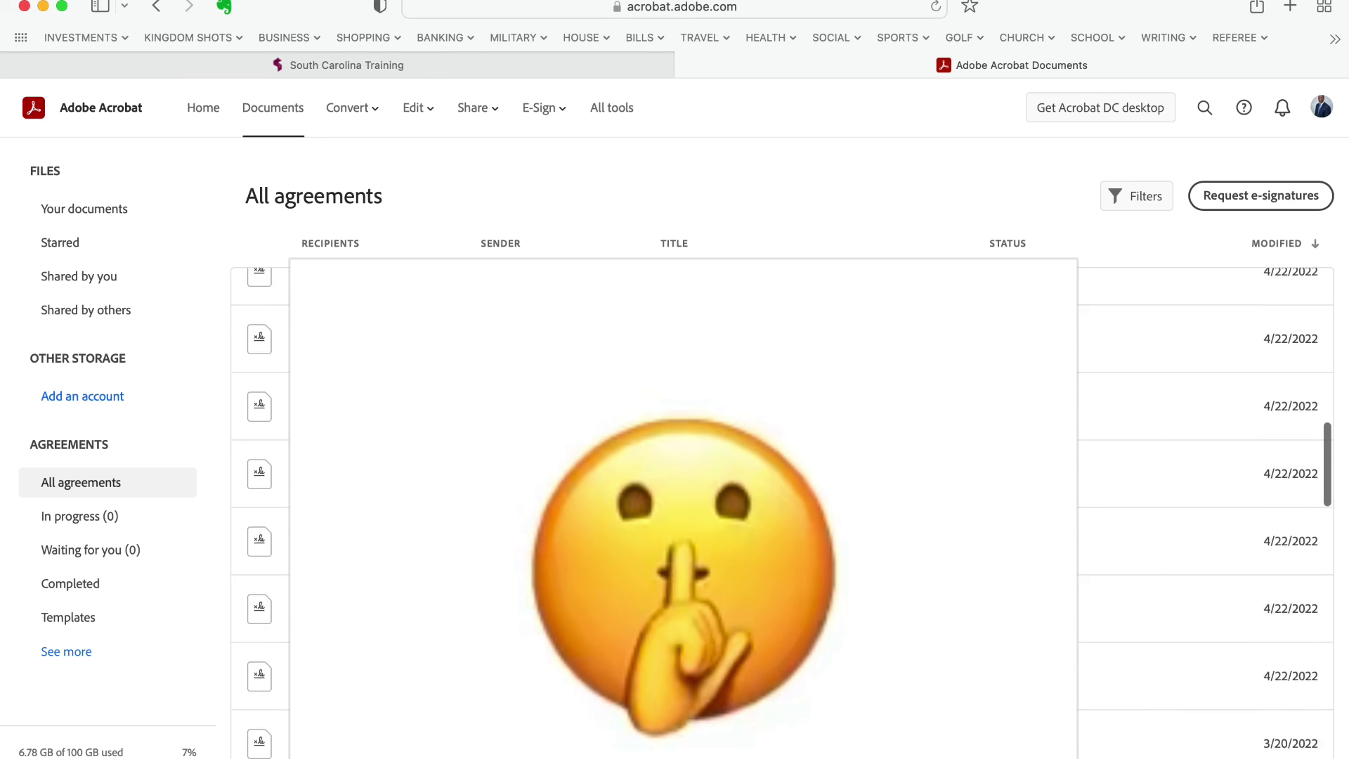
pyautogui.scroll(-4, 782, 513)
pyautogui.scroll(-5, 783, 513)
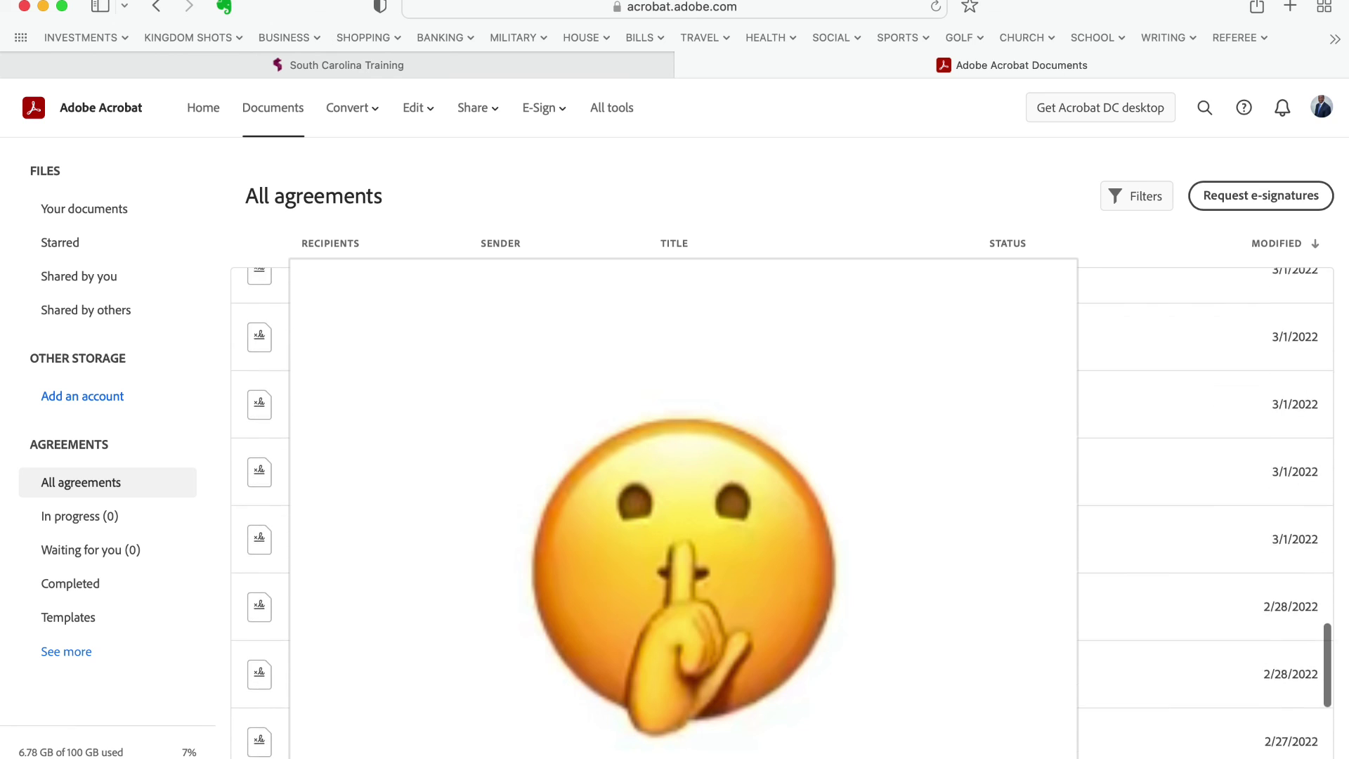
pyautogui.scroll(5, 783, 513)
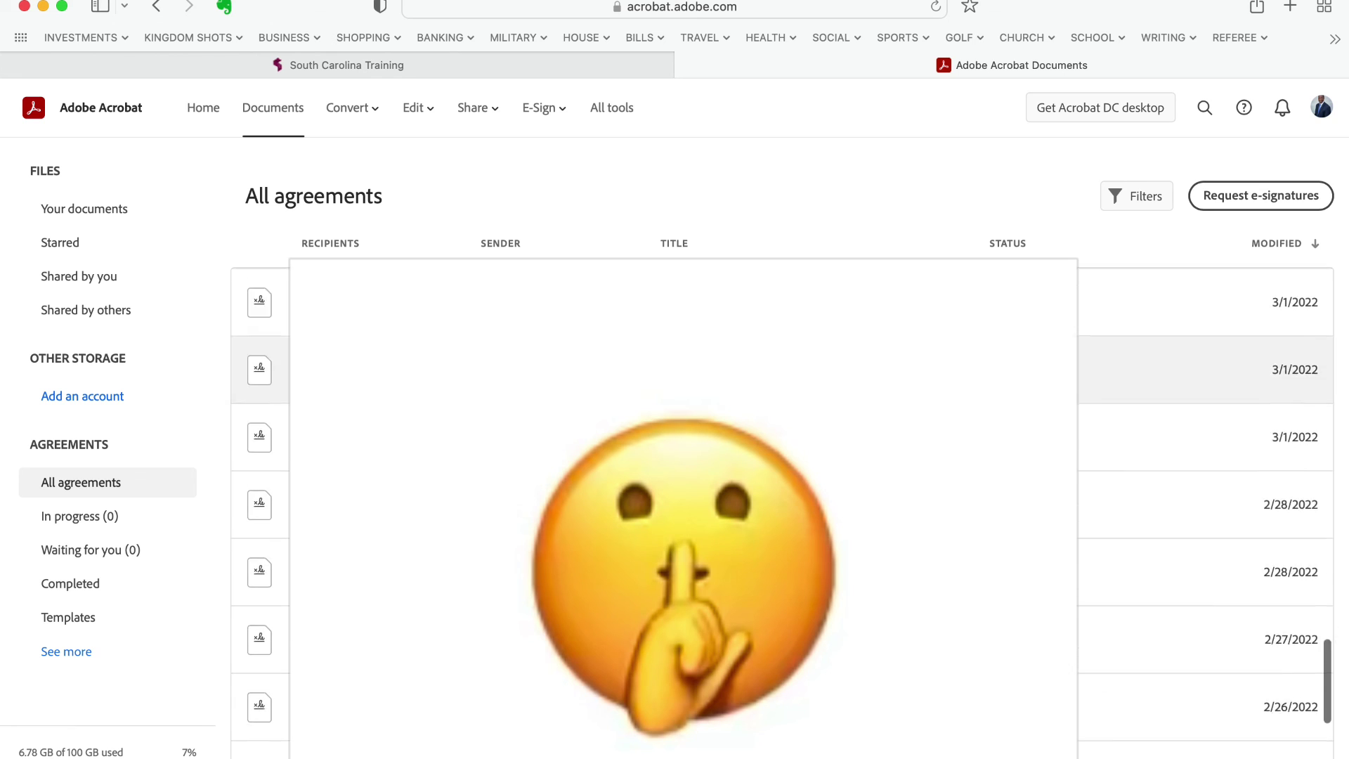
pyautogui.scroll(-5, 783, 513)
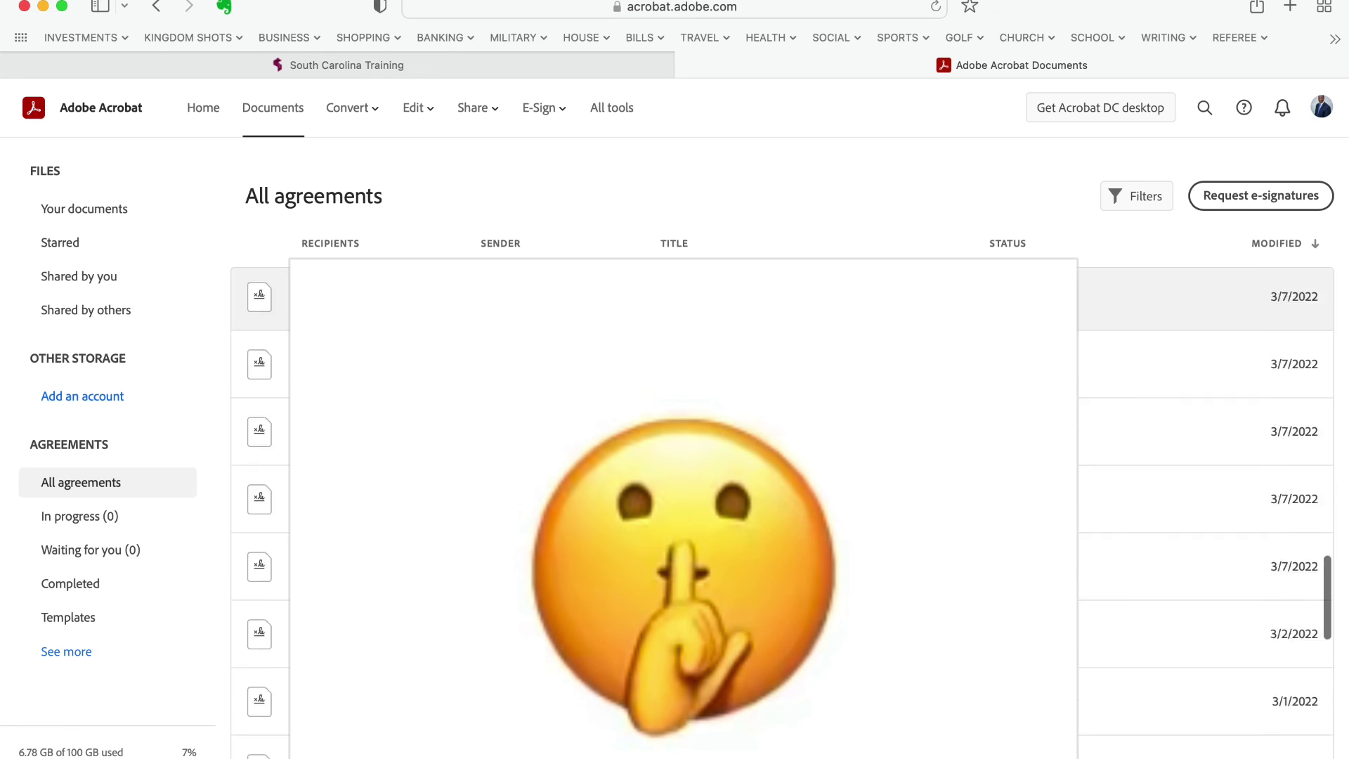
pyautogui.scroll(-2, 783, 513)
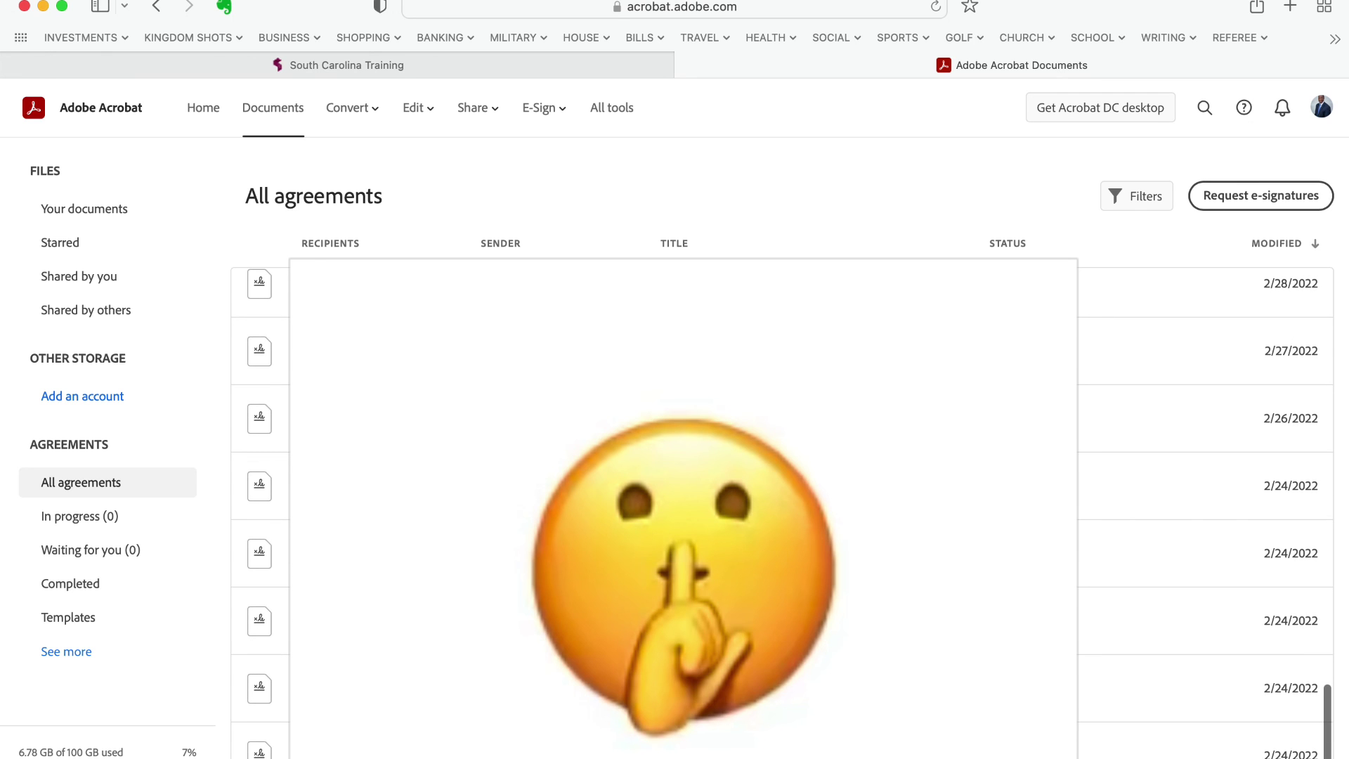
pyautogui.scroll(-3, 782, 513)
pyautogui.scroll(8, 783, 513)
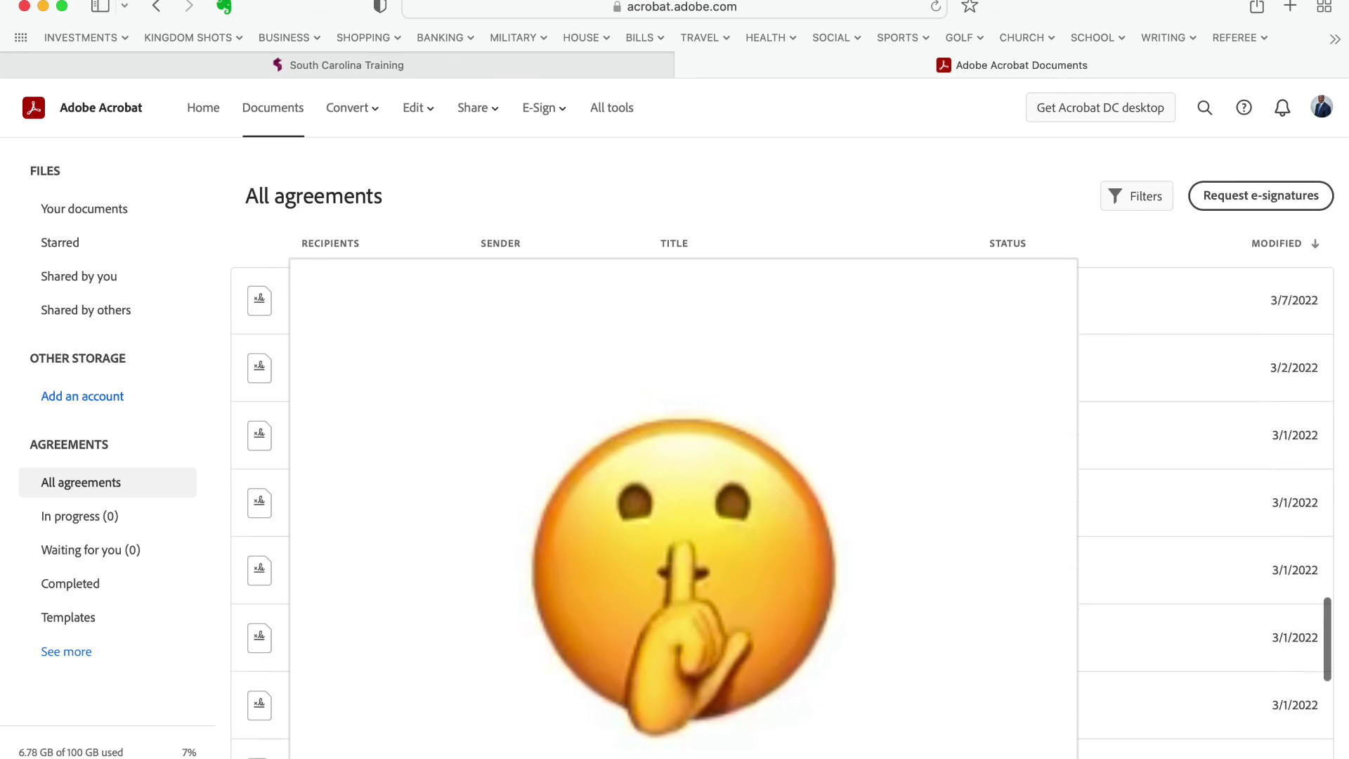
pyautogui.scroll(5, 782, 513)
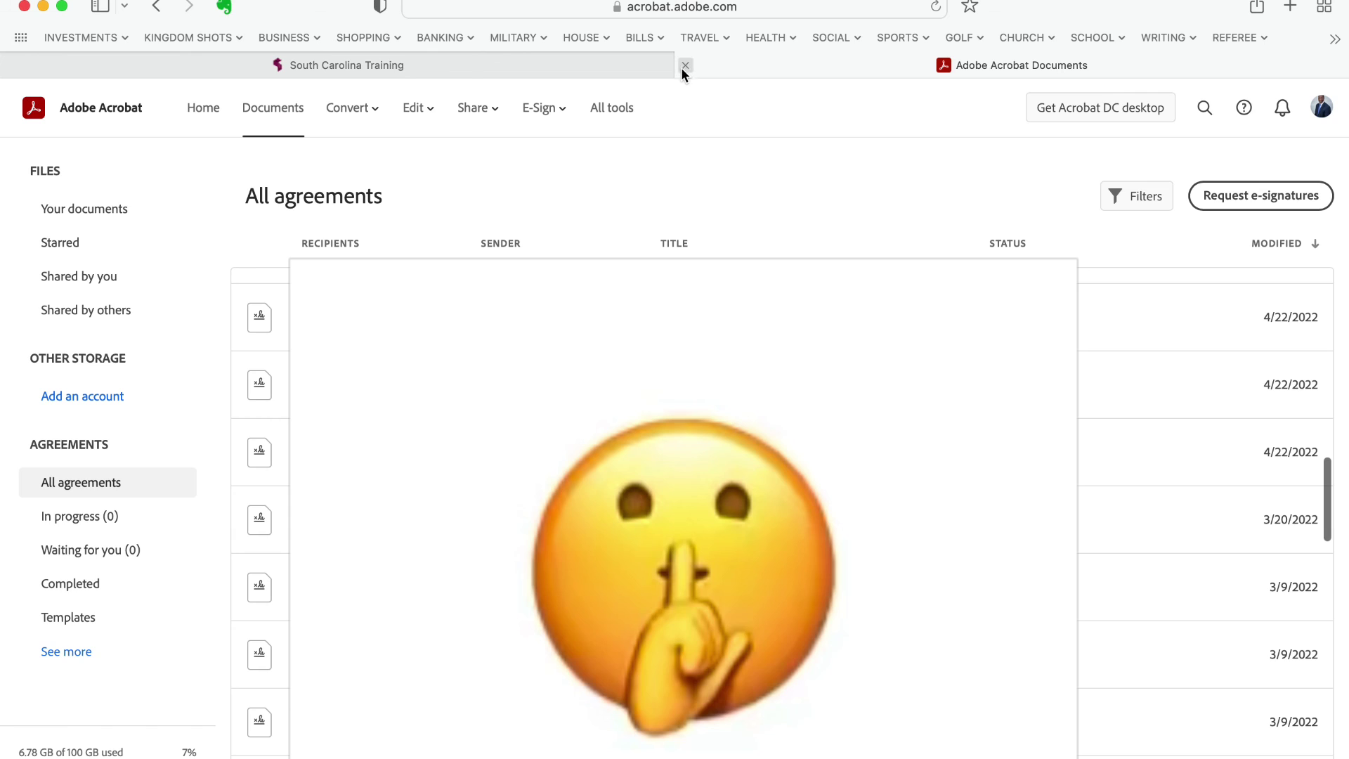